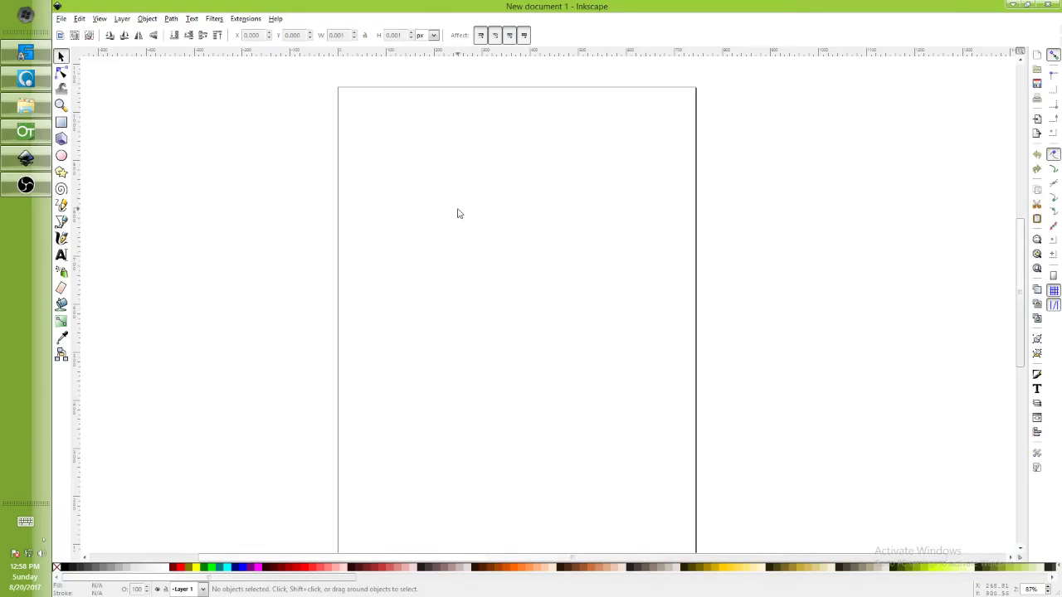
Draw a closed four-point face outline with the Pen tool
left_click(62, 221)
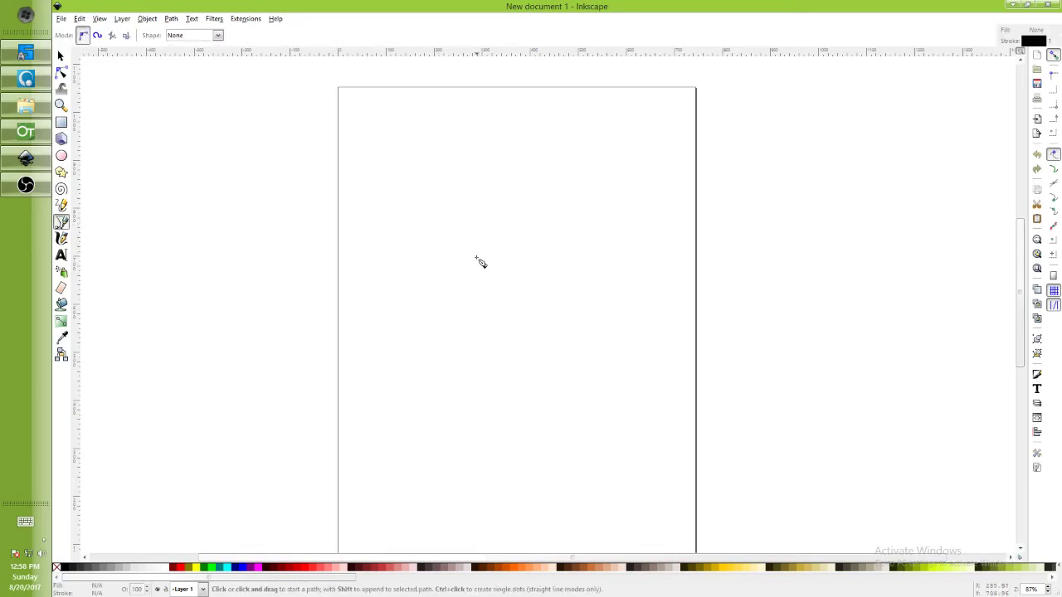
left_click(443, 195)
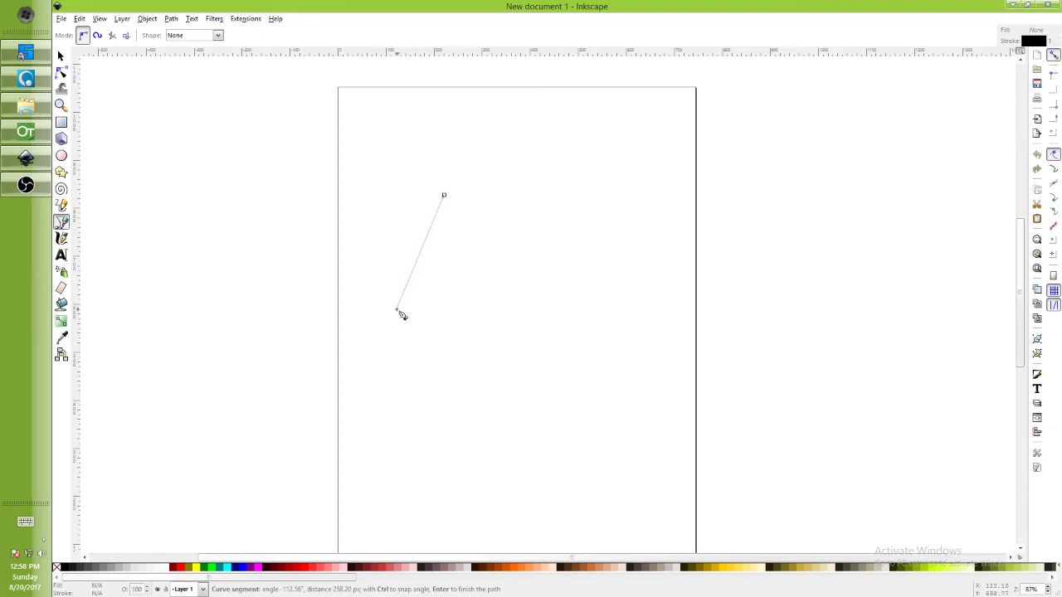
left_click(398, 310)
left_click(497, 397)
left_click(619, 249)
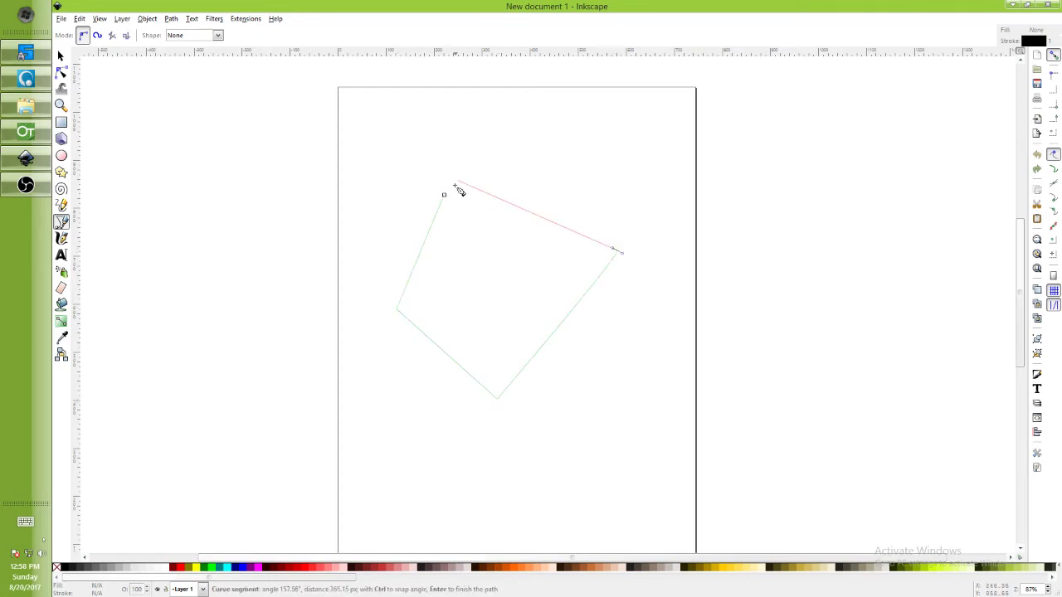
left_click(445, 197)
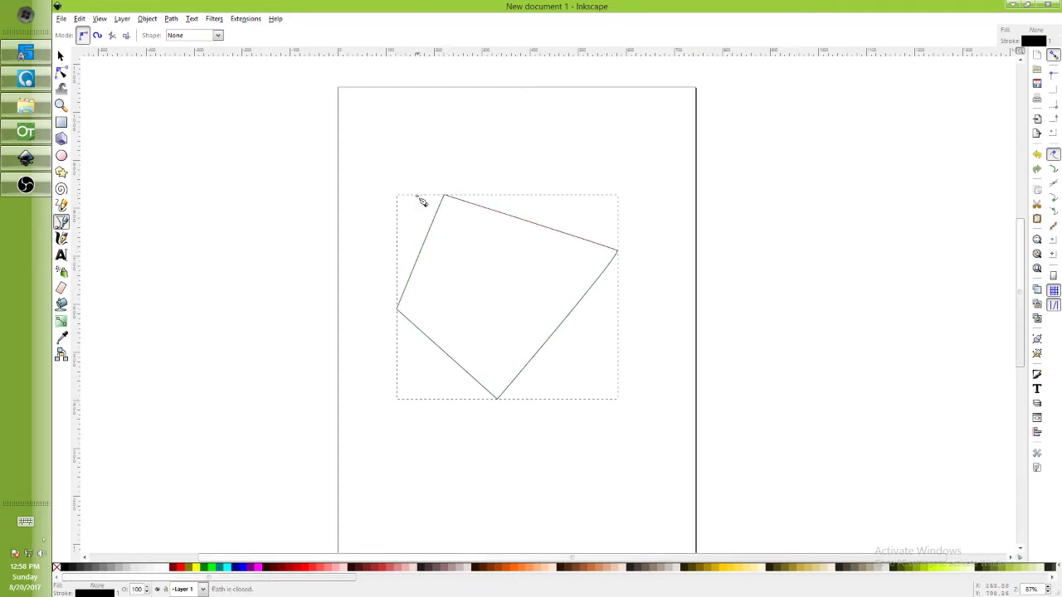
Fill the face outline with peach from the palette
key("n")
left_click_drag(522, 224, 572, 166)
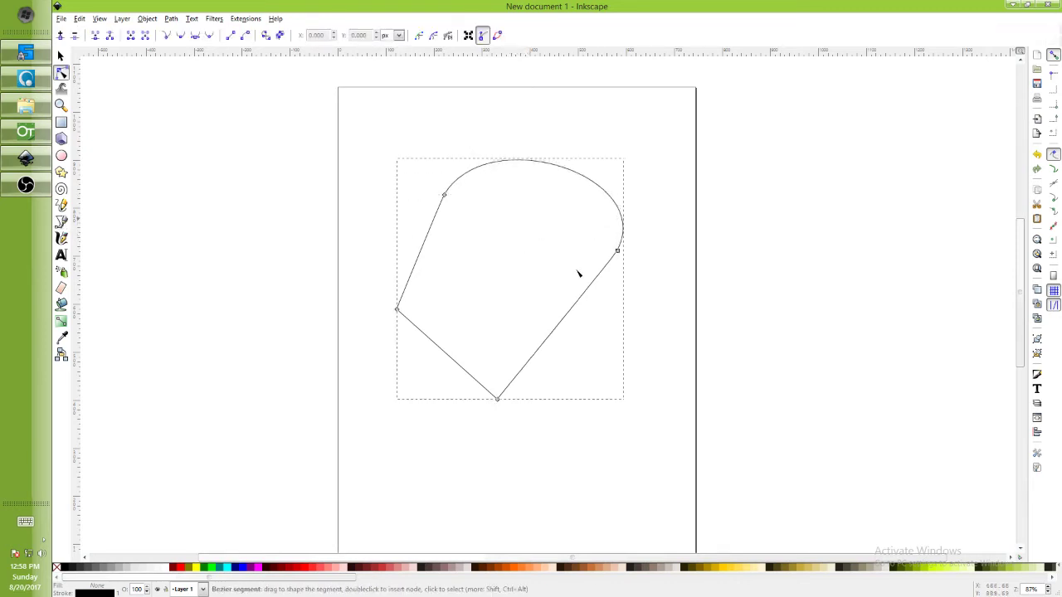
left_click(545, 567)
Make the bottom node smooth to round the chin, and bend the left side outward
left_click(533, 357)
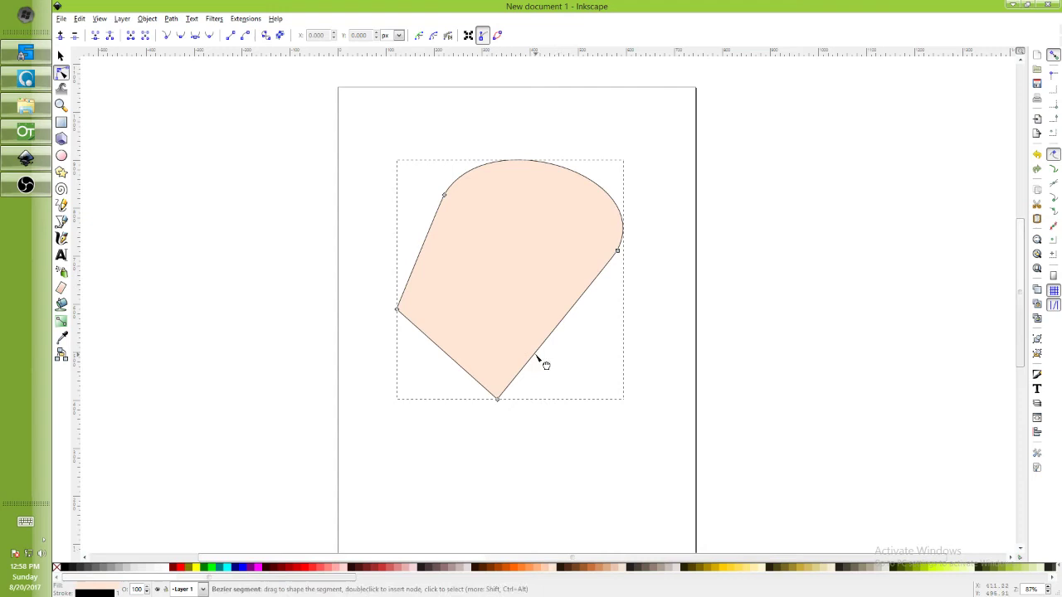
left_click(499, 400)
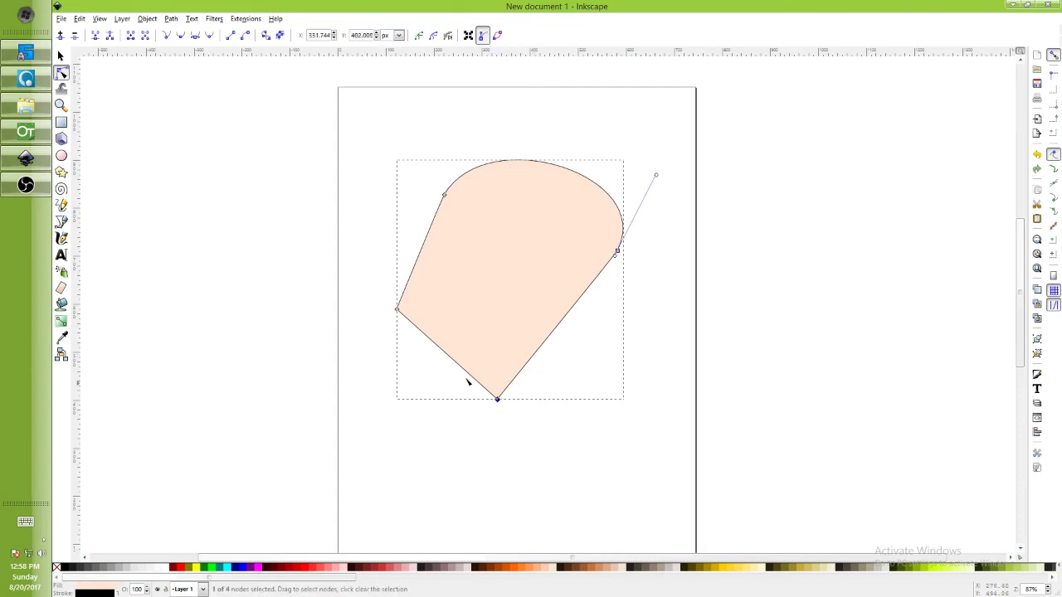
left_click(180, 35)
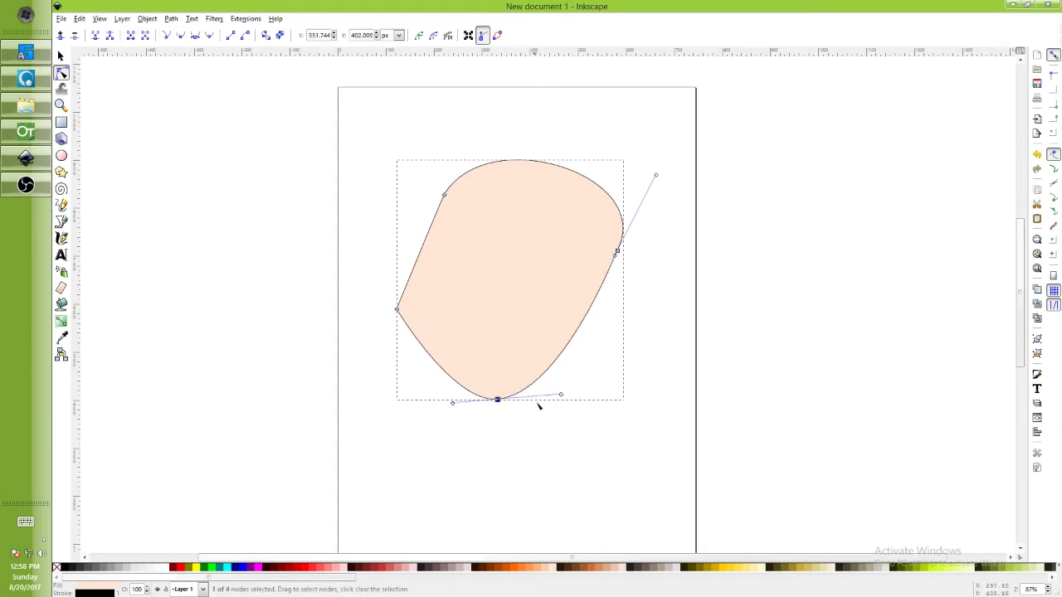
left_click(413, 292)
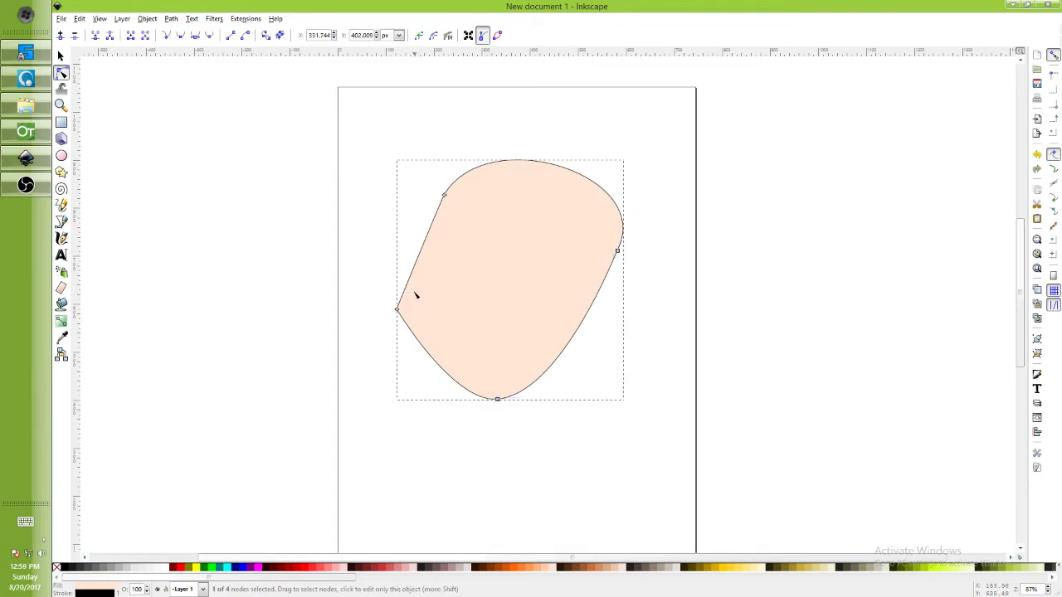
left_click(446, 197)
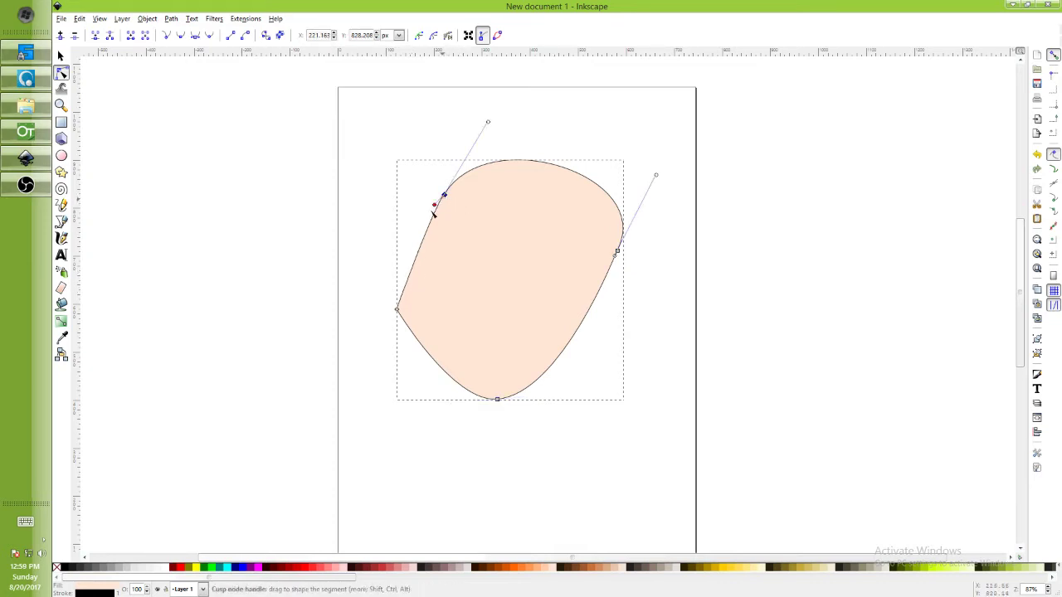
left_click_drag(432, 212, 431, 278)
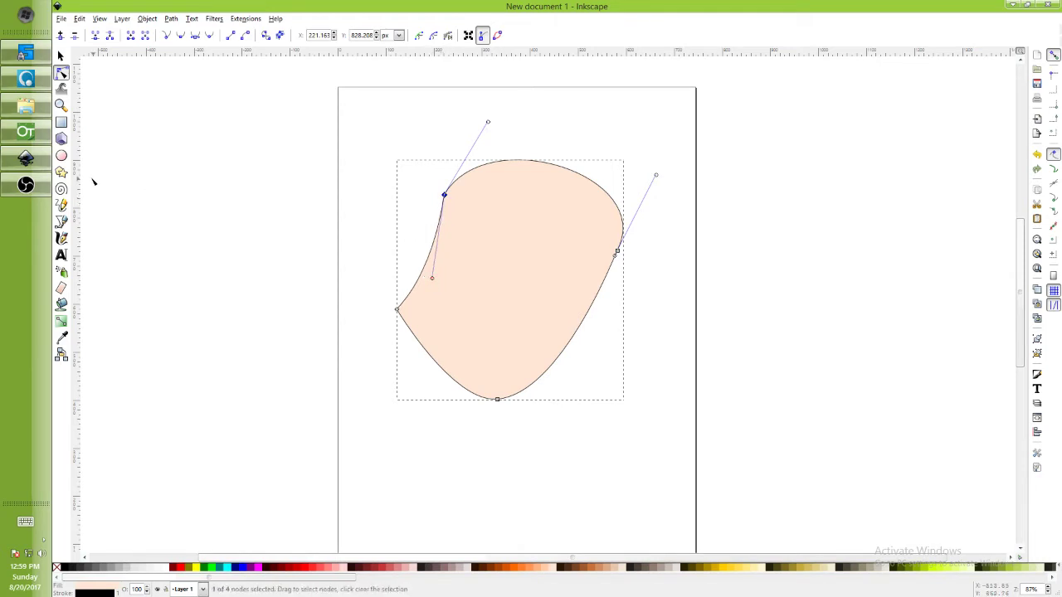
Draw a white oval eye inside the face with a dark grey outline
left_click(61, 156)
left_click_drag(498, 230, 563, 283)
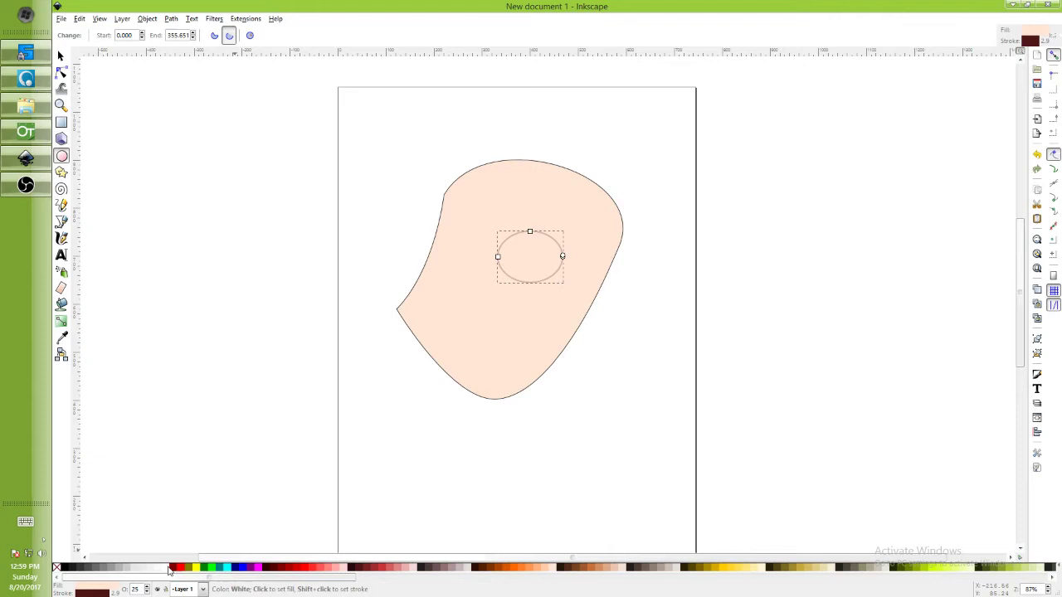
left_click(108, 569, "shift")
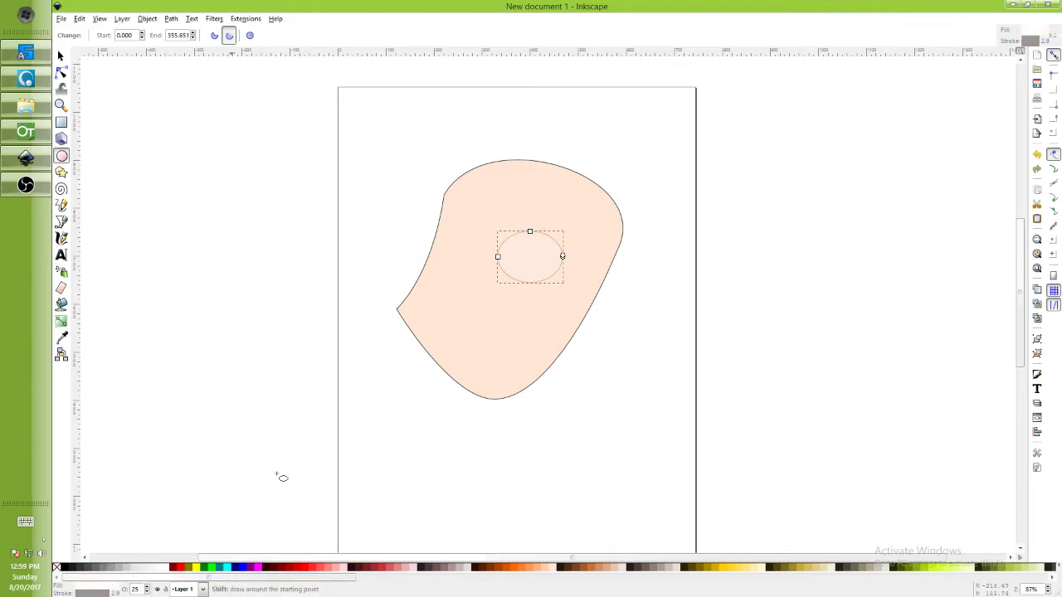
left_click(86, 570, "shift")
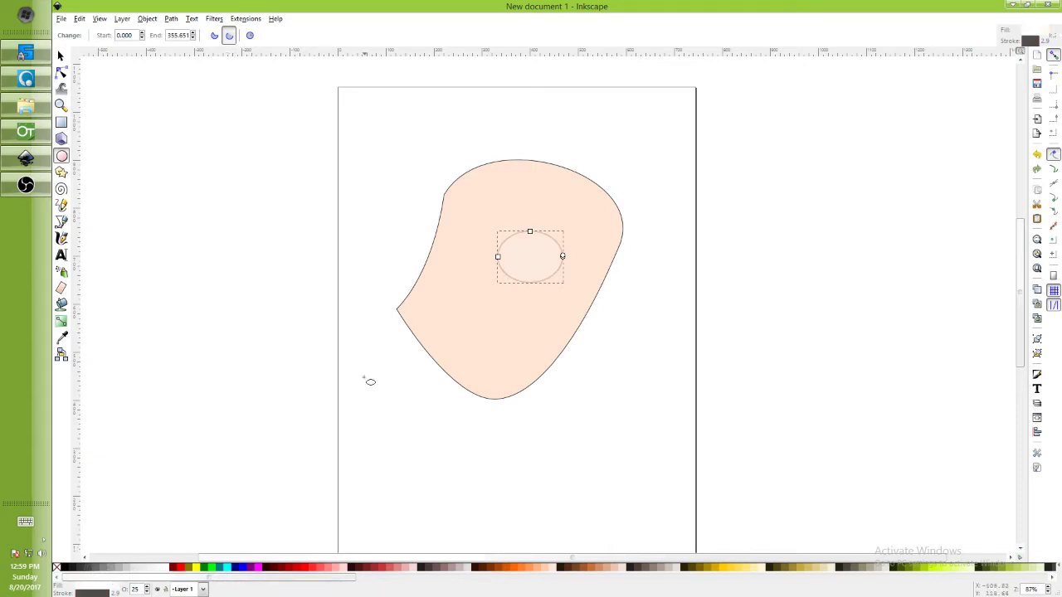
left_click(81, 571, "shift")
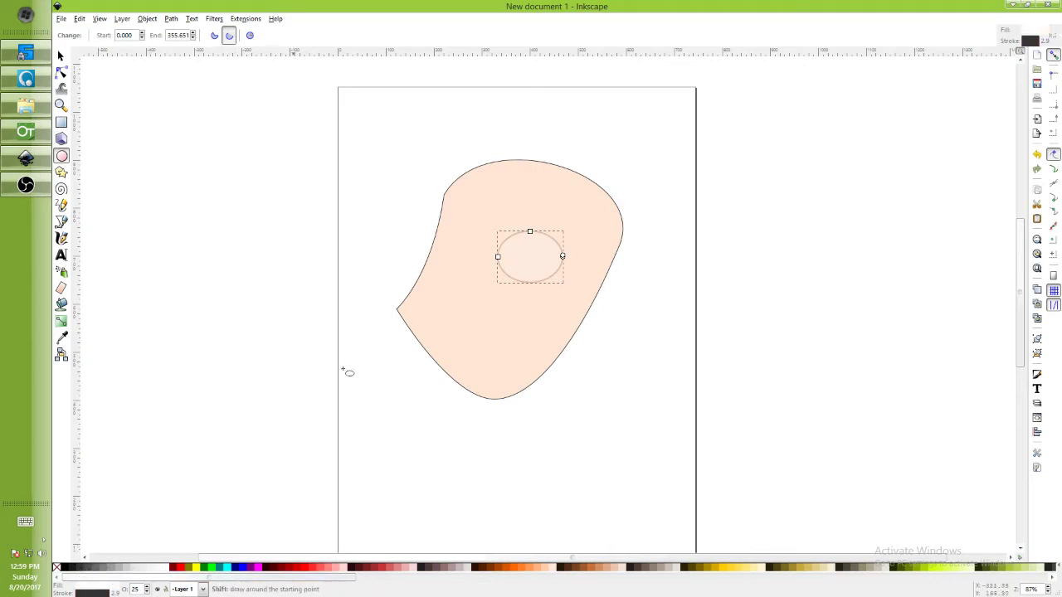
left_click(72, 569, "shift")
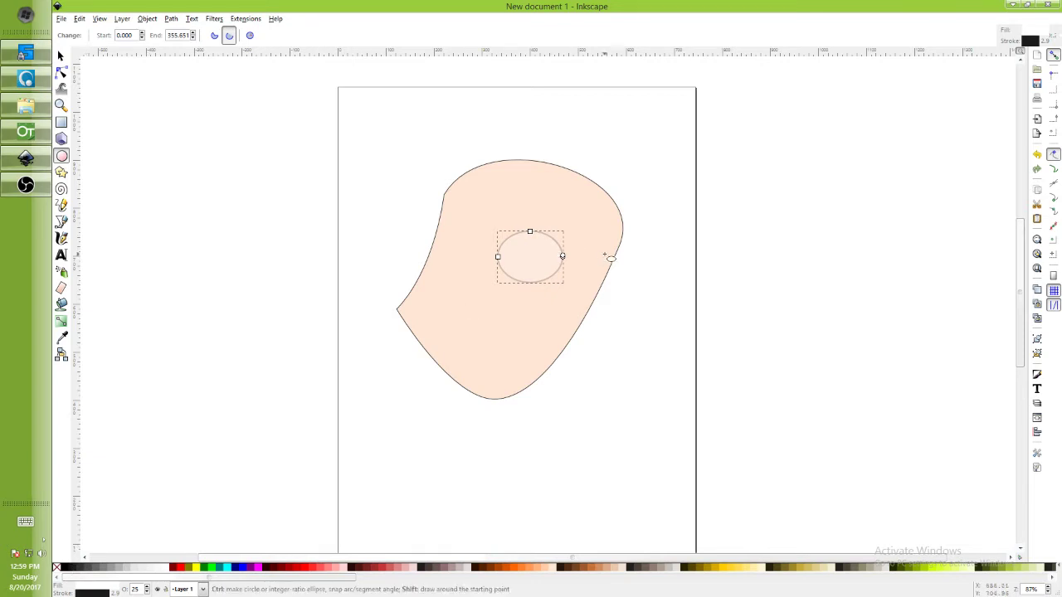
Set the eye's opacity to 100 and recolour its outline to a lighter grey
key("ctrl+shift+f")
key("s")
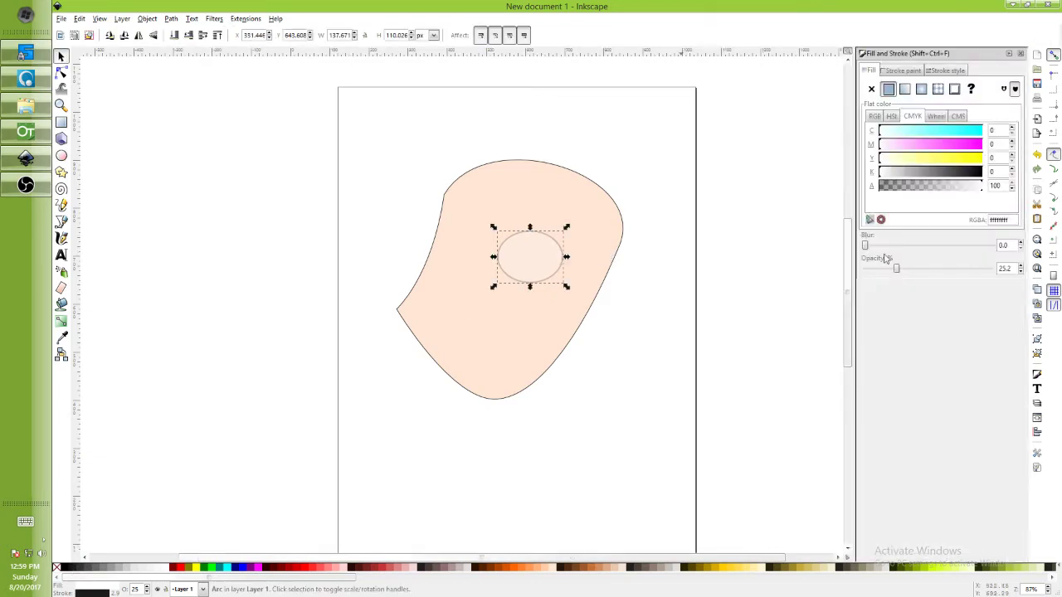
left_click_drag(896, 271, 1056, 274)
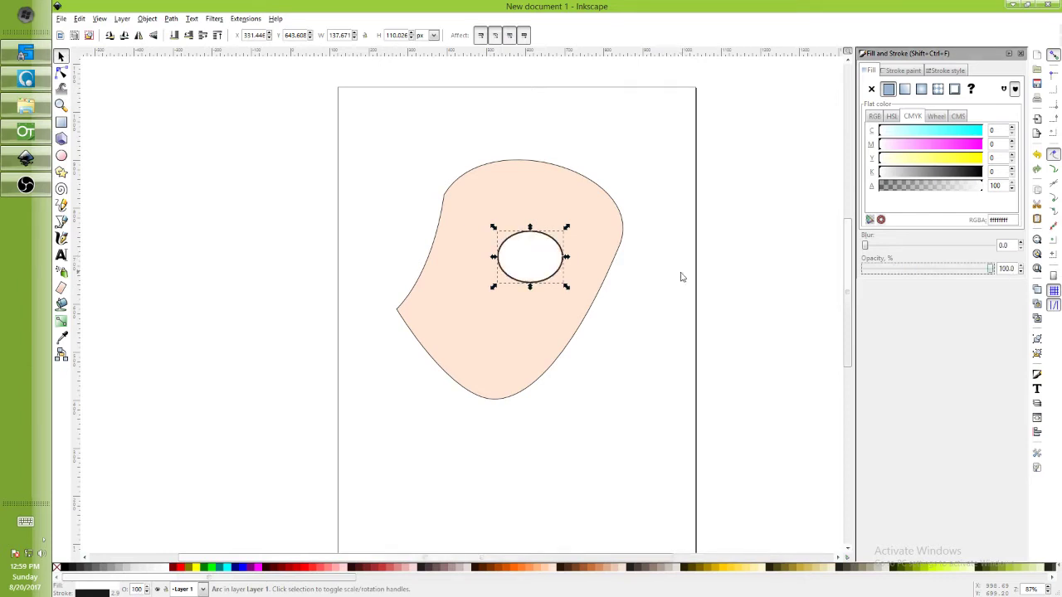
left_click(507, 397)
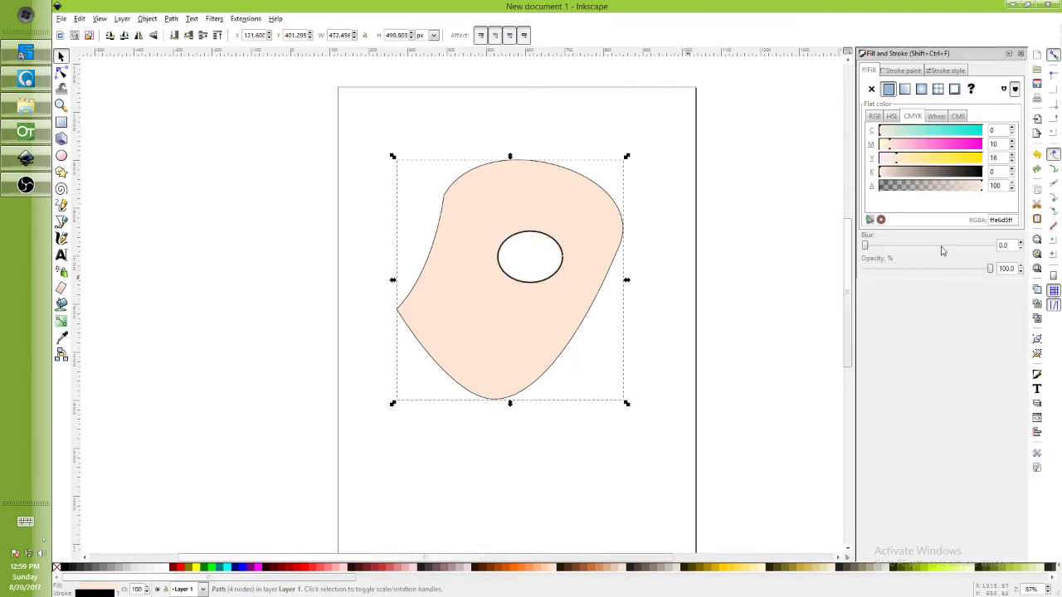
left_click(552, 271)
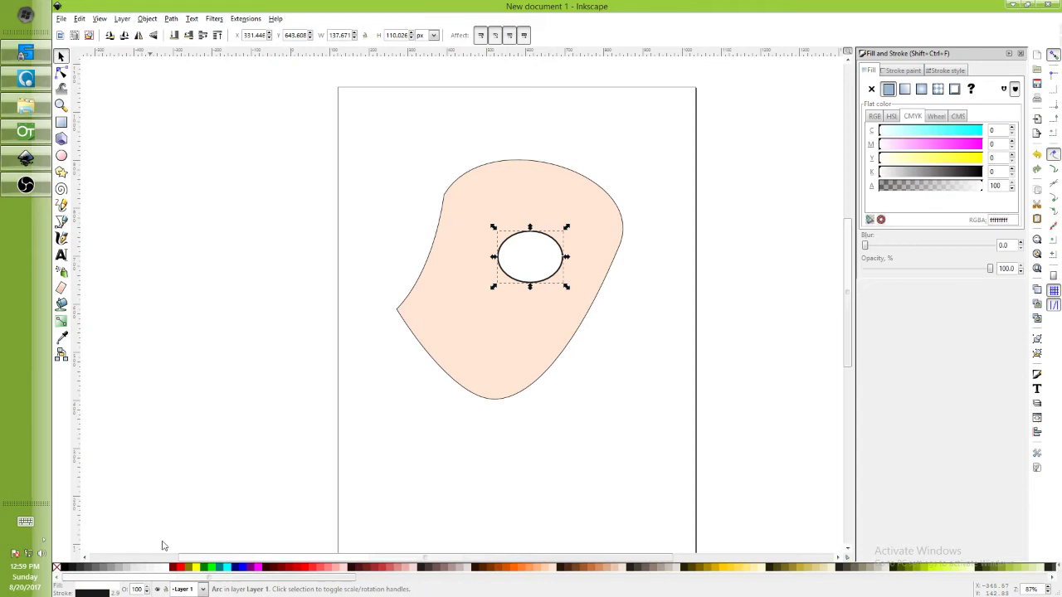
left_click(577, 570, "shift")
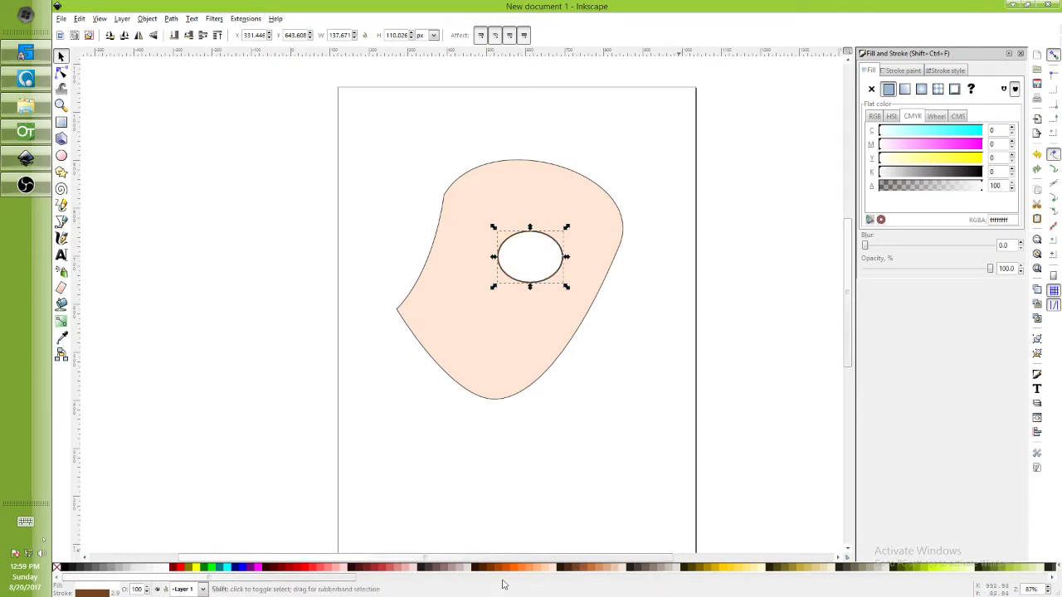
left_click(446, 569, "shift")
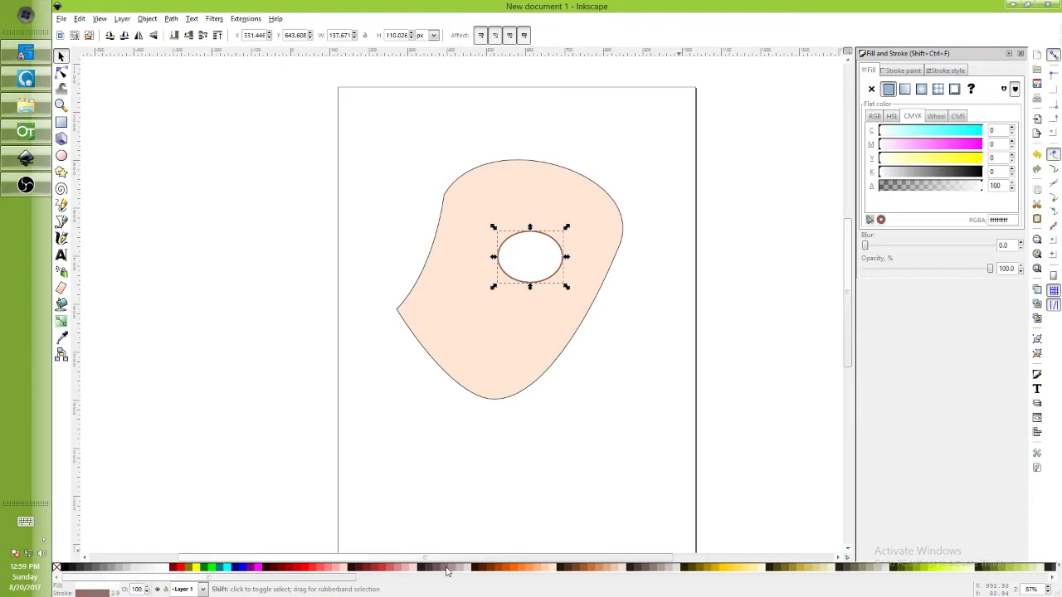
left_click(87, 569, "shift")
left_click(113, 570, "shift")
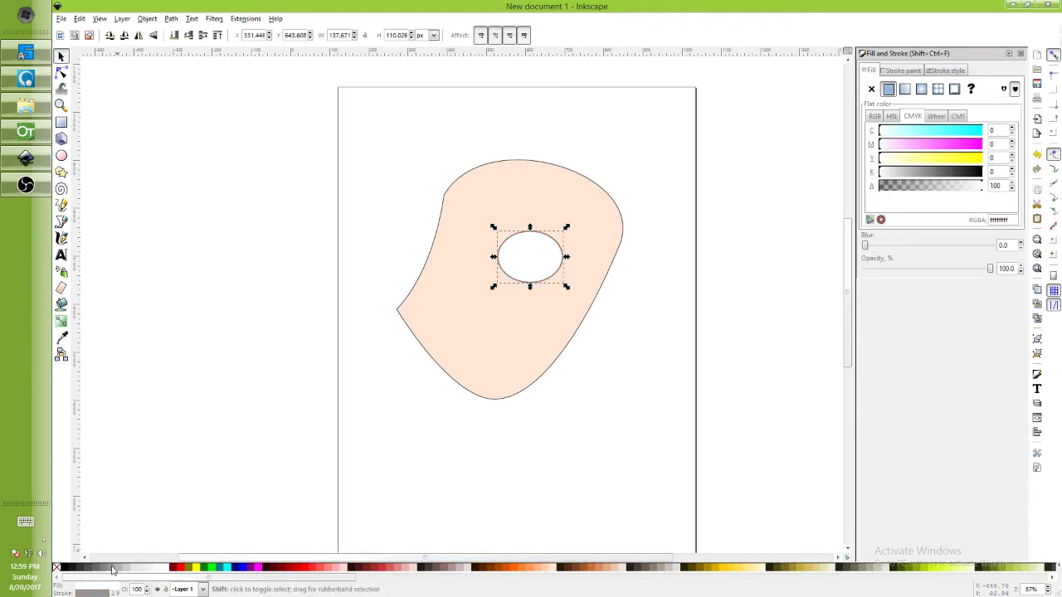
Nudge the eye, duplicate it to the face's left side, then duplicate once more
left_click_drag(546, 257, 565, 252)
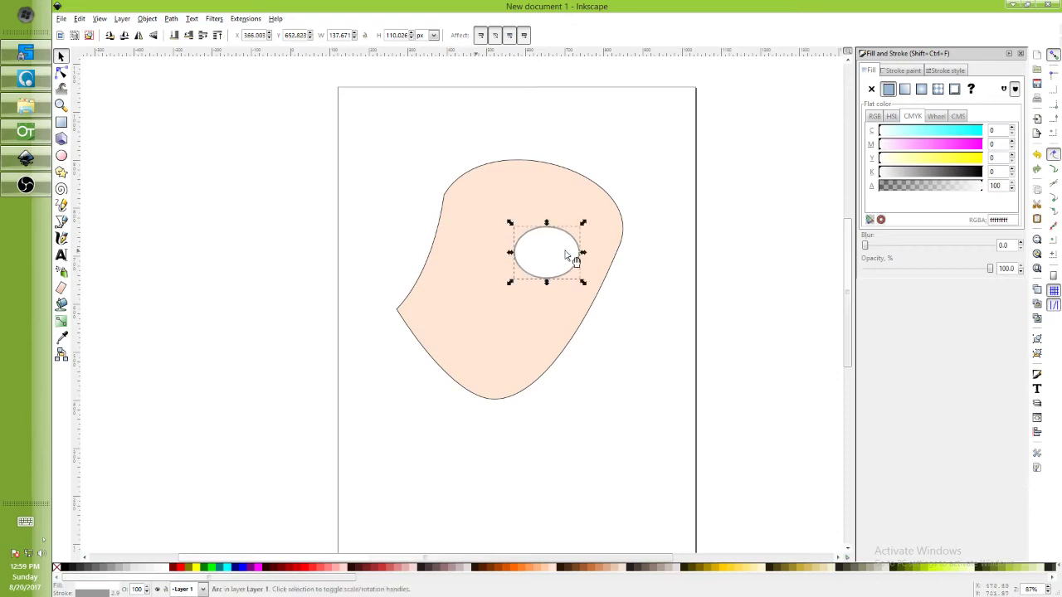
key("shift+d")
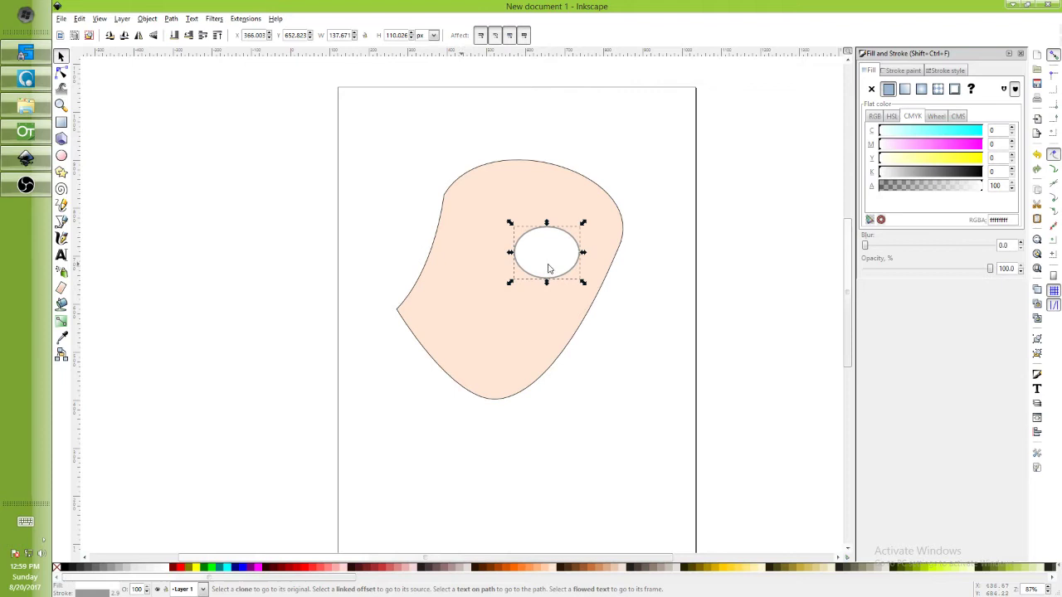
key("ctrl+d")
mouse_move(550, 268)
left_mouse_down()
mouse_move(458, 256)
mouse_move(470, 268)
mouse_move(474, 261)
mouse_move(392, 251)
mouse_move(398, 263)
left_mouse_up()
key("ctrl+d")
Fill the third oval black and give it a 6 px blue outline
left_click(66, 569)
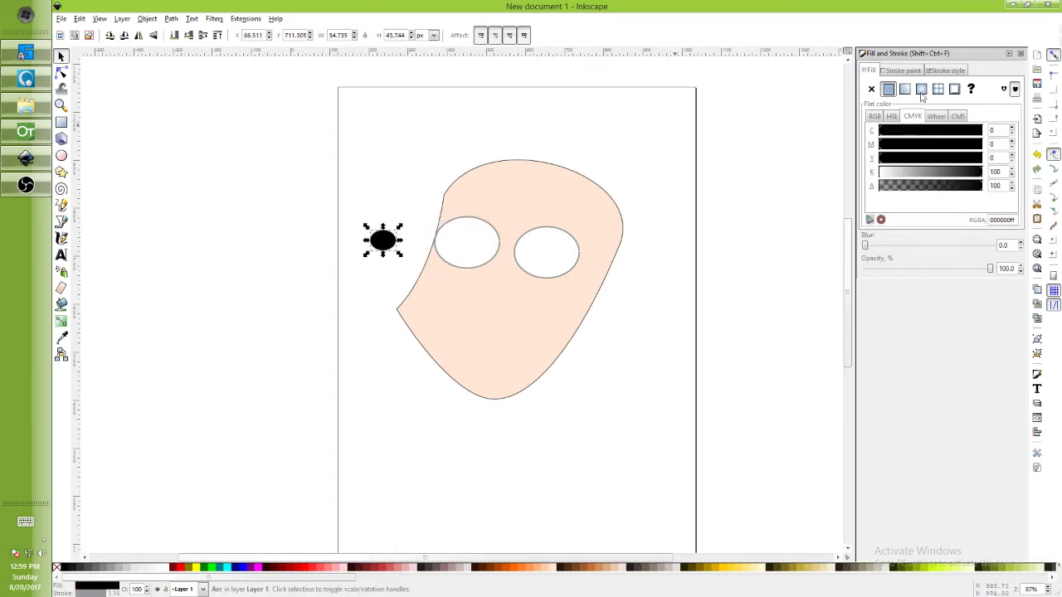
left_click(902, 71)
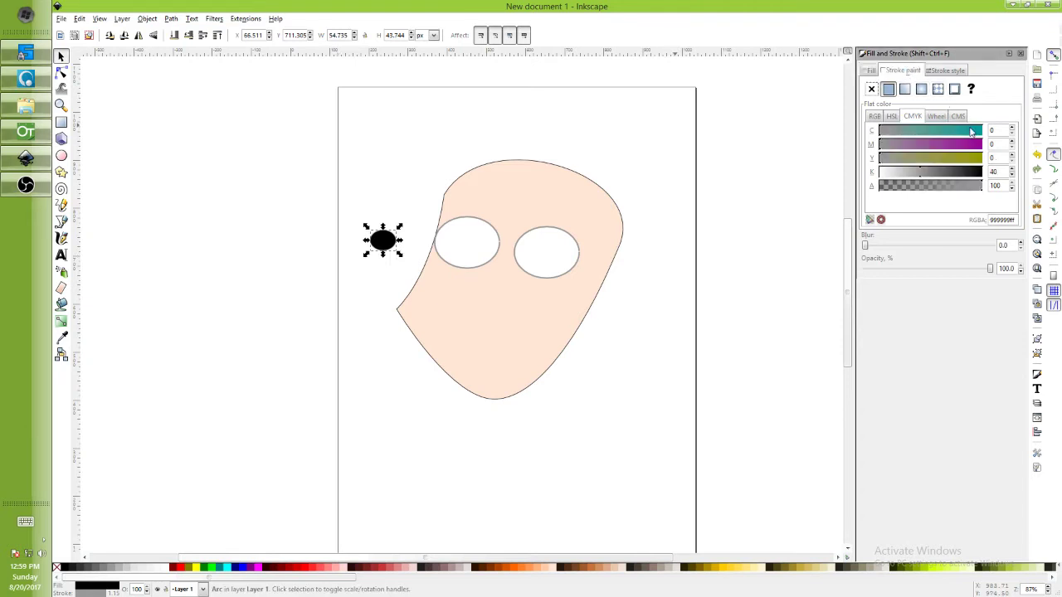
left_click(875, 117)
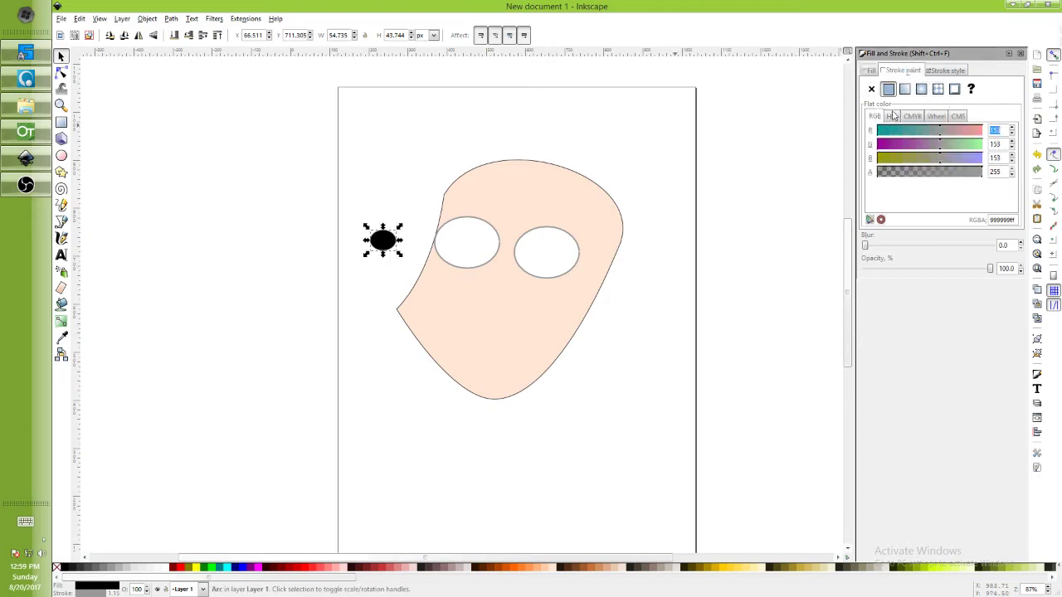
left_click(946, 72)
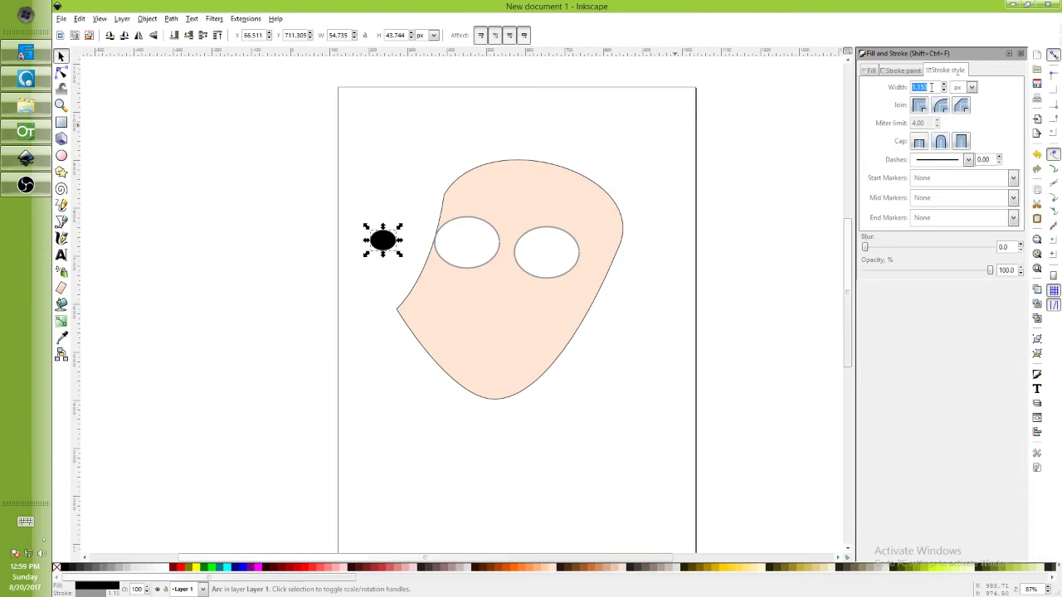
type("6")
key("Return")
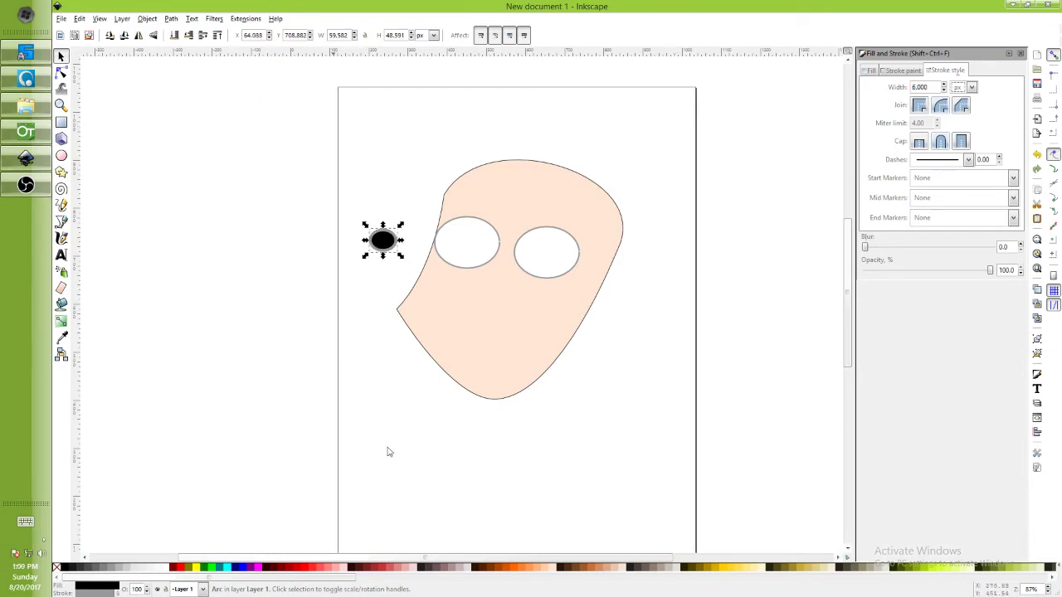
left_click(242, 569, "shift")
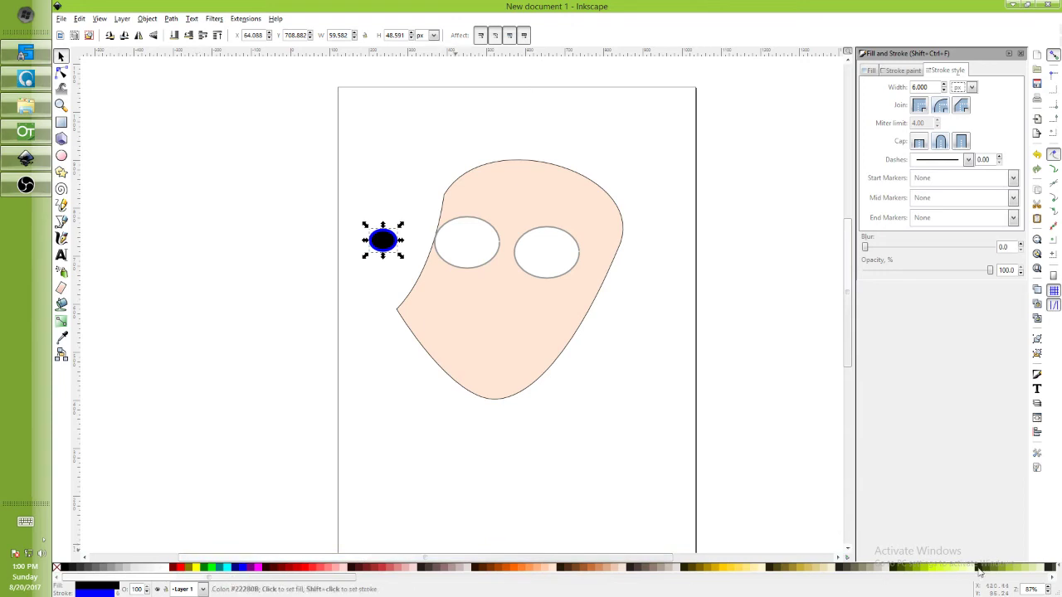
Ring the pupil yellow-green at width 23, fit it into the left eye, and duplicate it
left_click(931, 569, "shift")
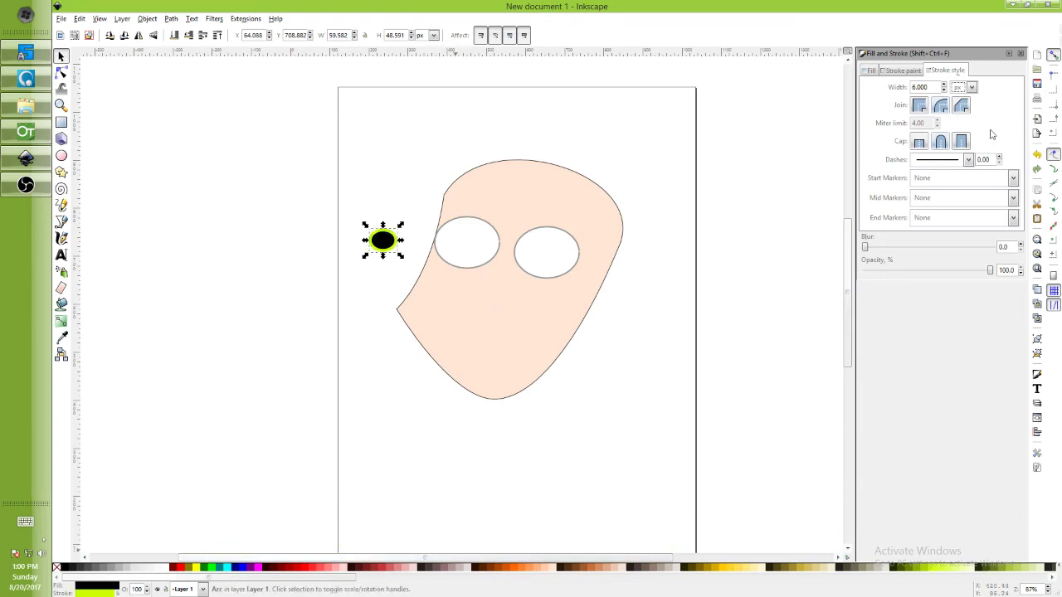
left_click(944, 85)
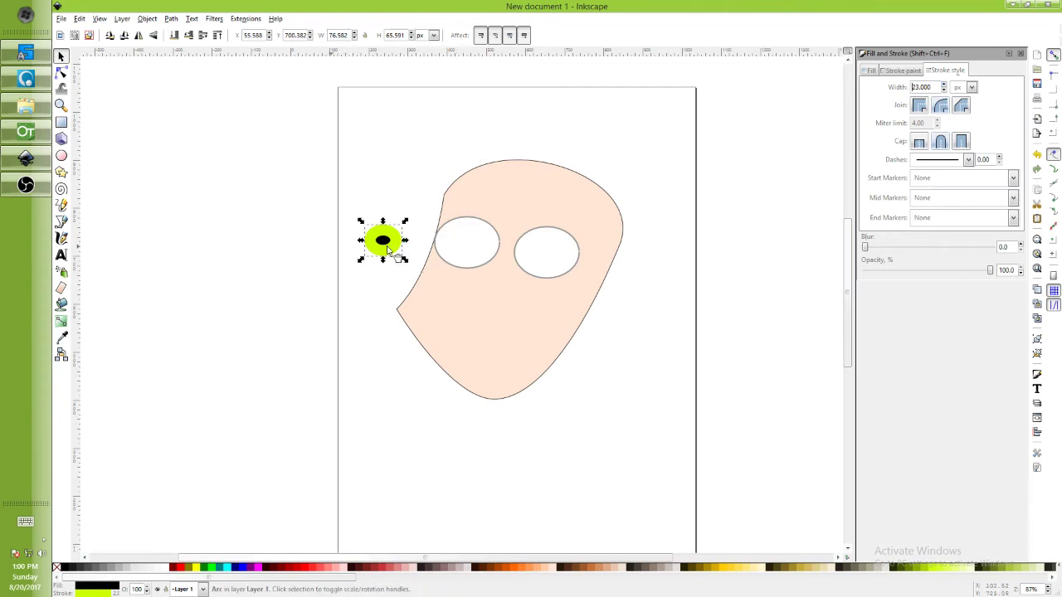
mouse_move(402, 257)
left_mouse_down()
mouse_move(472, 246)
mouse_move(490, 264)
mouse_move(480, 252)
left_mouse_up()
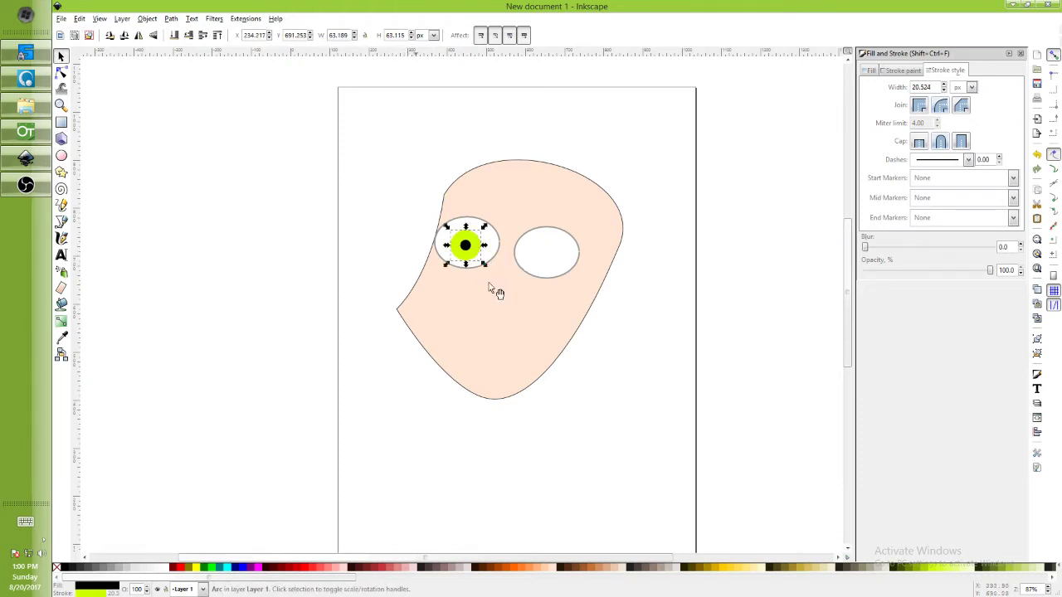
mouse_move(487, 271)
left_mouse_down("shift")
mouse_move(471, 246)
mouse_move(488, 260)
mouse_move(545, 263)
left_mouse_up("shift")
key("ctrl+d")
Draw a bent nose line below the left eye with the Bezier tool
left_click(61, 222)
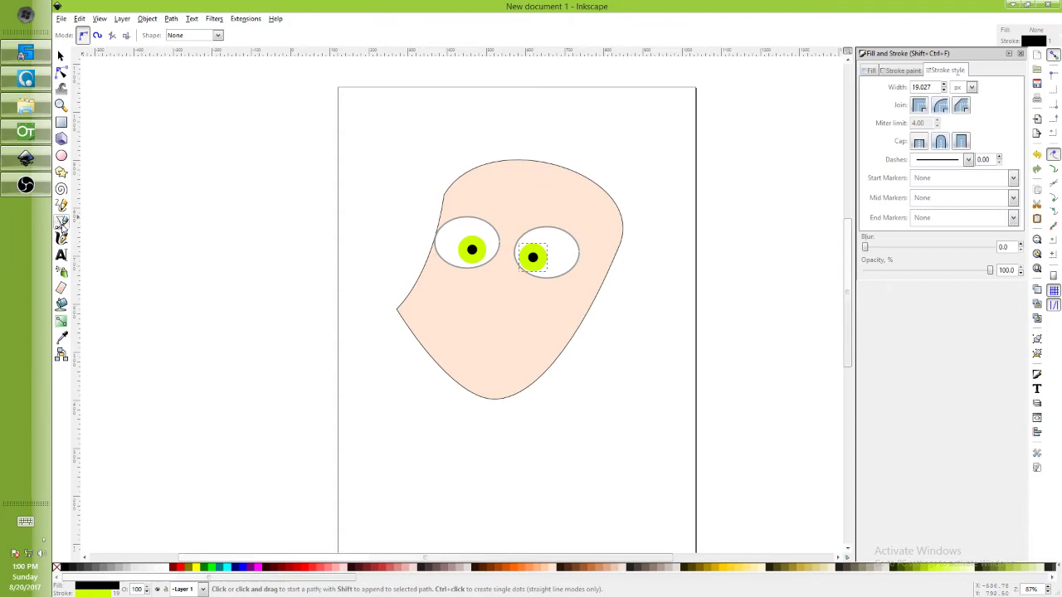
left_click(492, 270)
left_click(452, 297)
key("Escape")
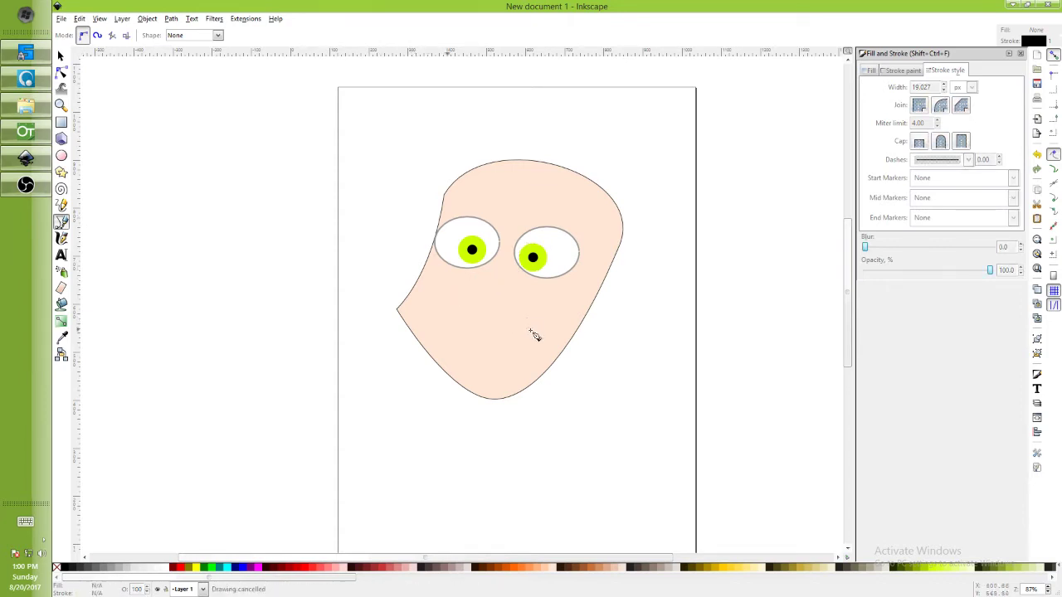
left_click(488, 273)
left_click(463, 297)
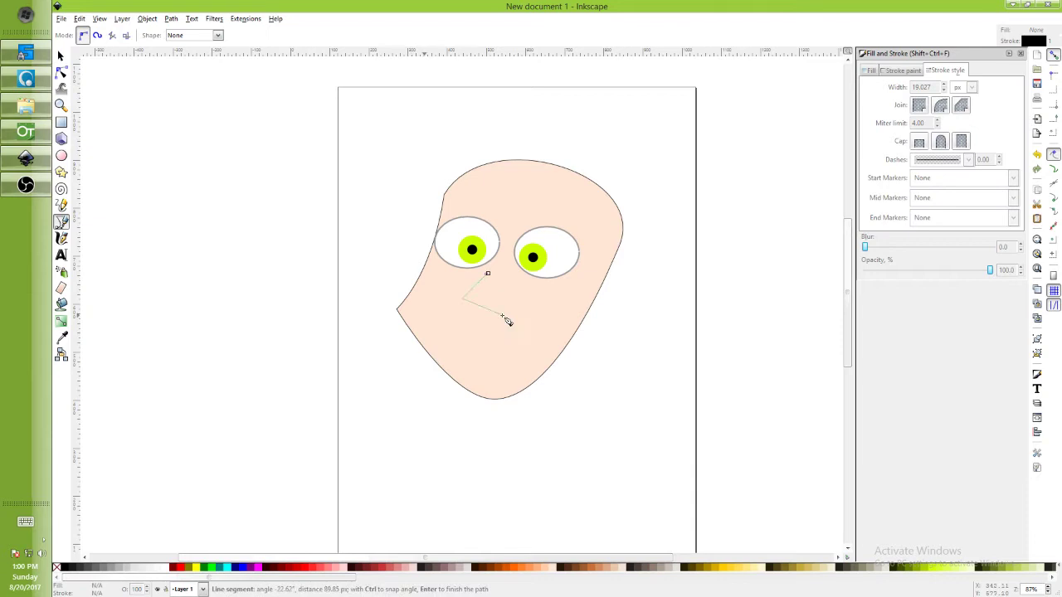
double_click(503, 316)
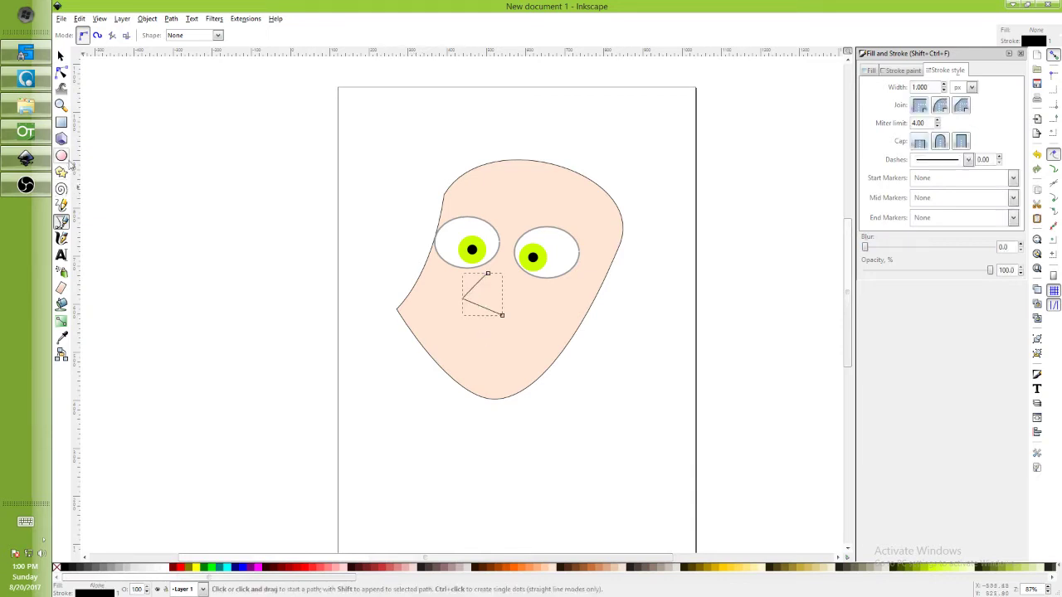
Curve the nose's lower segment, lengthen the chin, shift the left side, and begin the mouth
key("n")
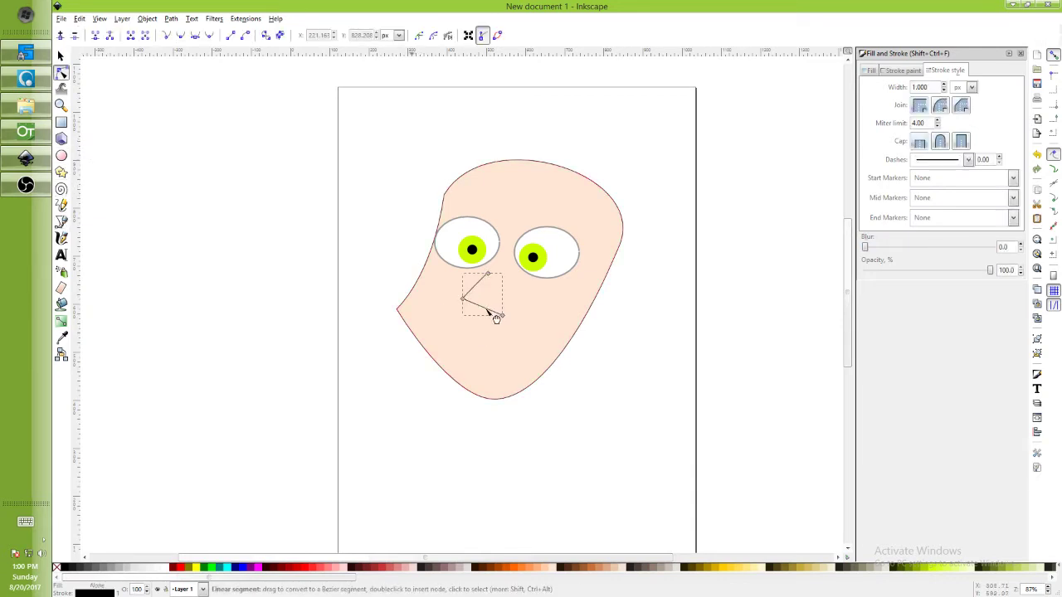
left_click_drag(493, 312, 484, 327)
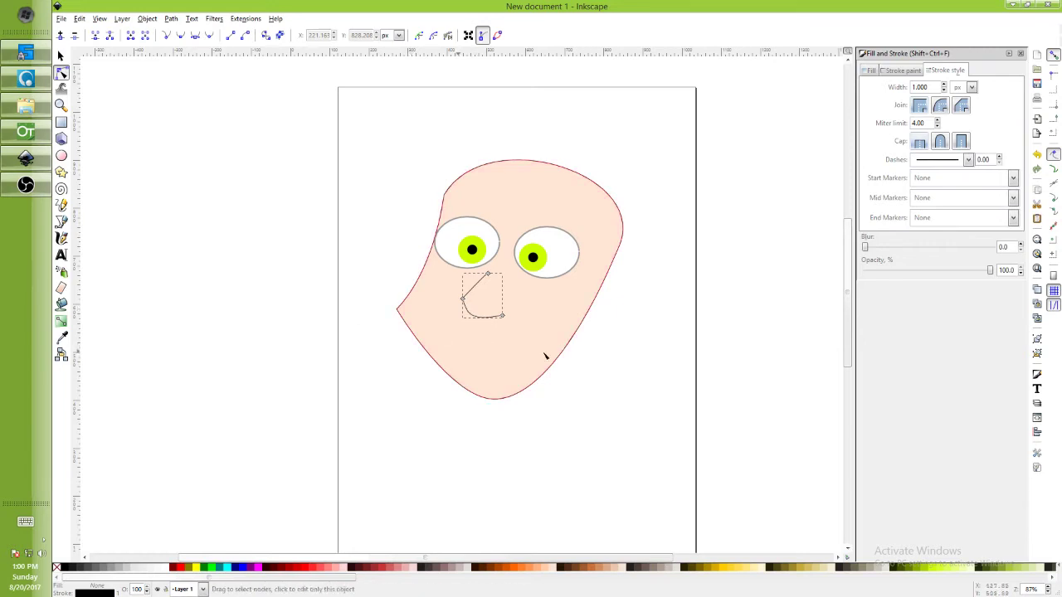
left_click_drag(497, 400, 546, 446)
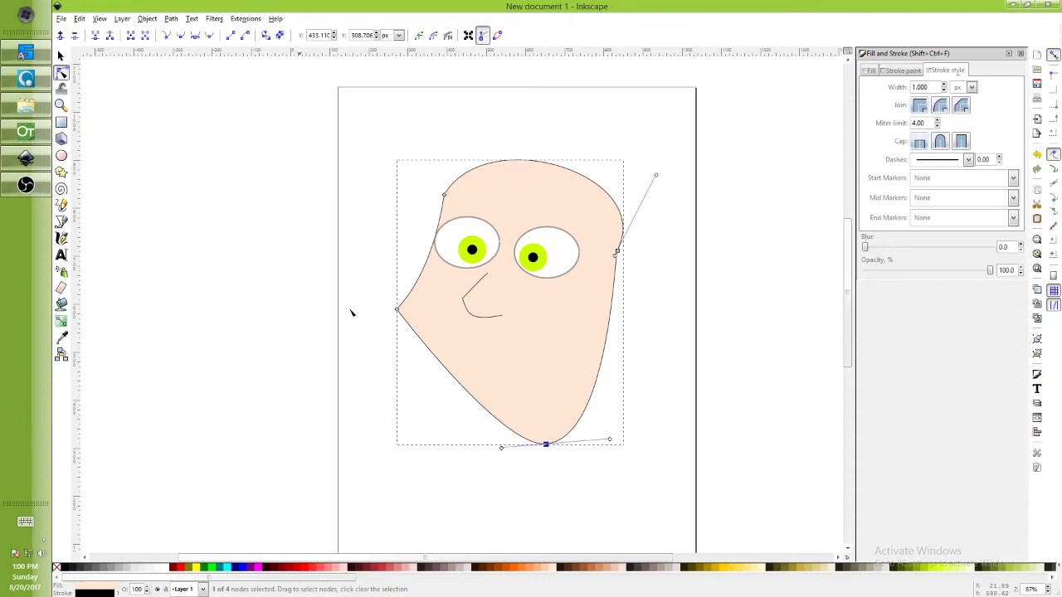
left_click_drag(404, 312, 411, 319)
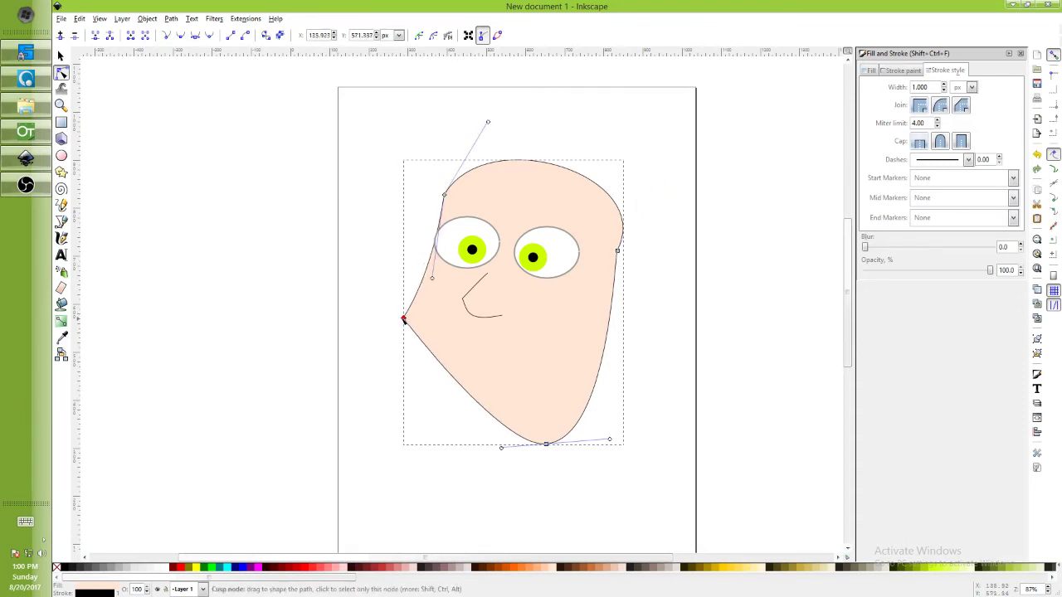
left_click(61, 221)
left_click_drag(448, 338, 506, 352)
Close the wedge-shaped mouth path and fill it greyish brown #916F6F
left_click(578, 319)
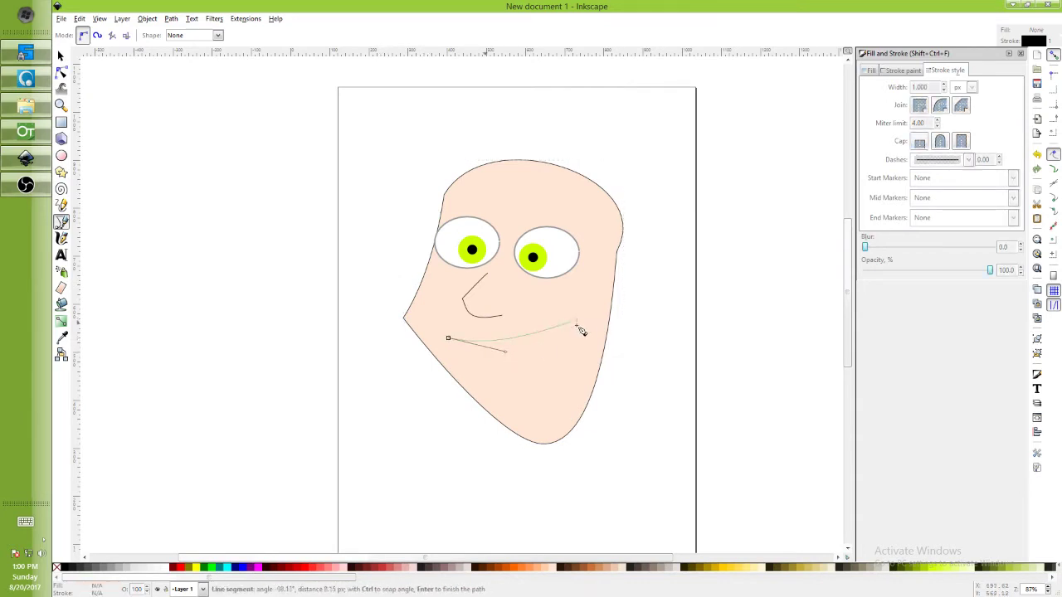
left_click_drag(535, 390, 509, 394)
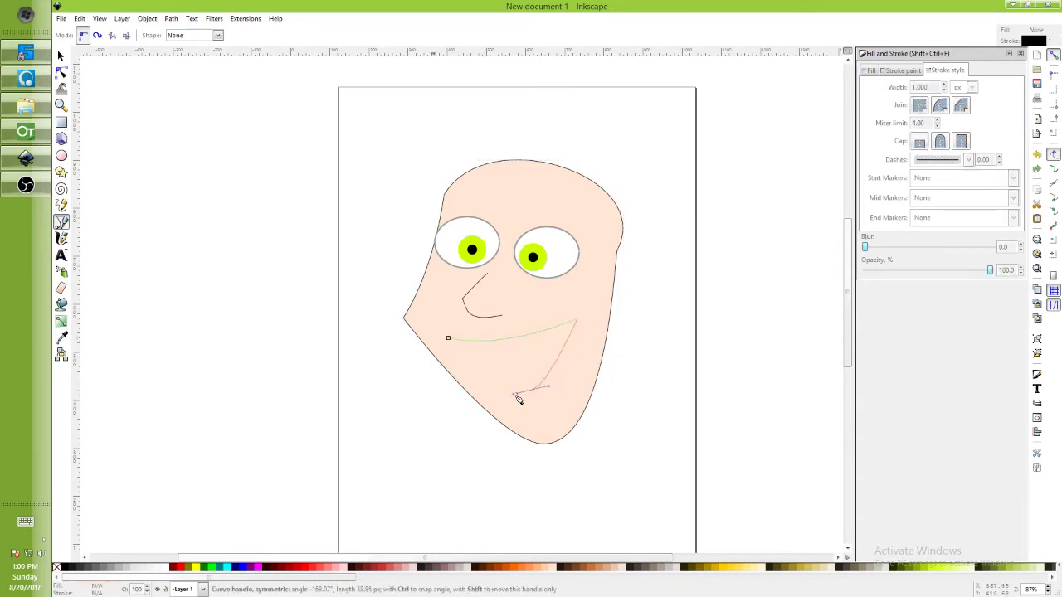
left_click(449, 338)
left_click(496, 569)
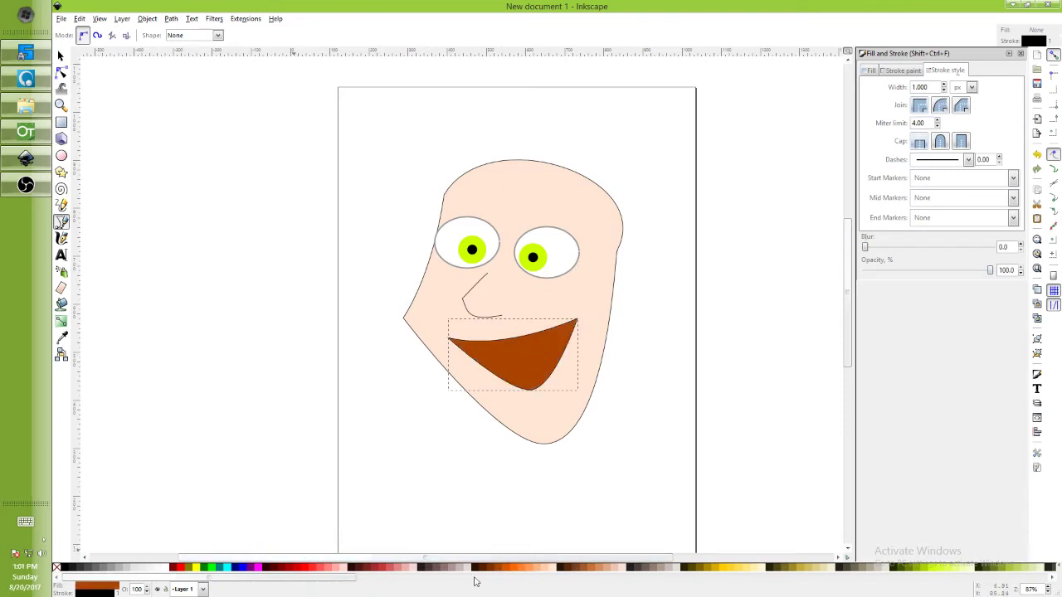
left_click(441, 569)
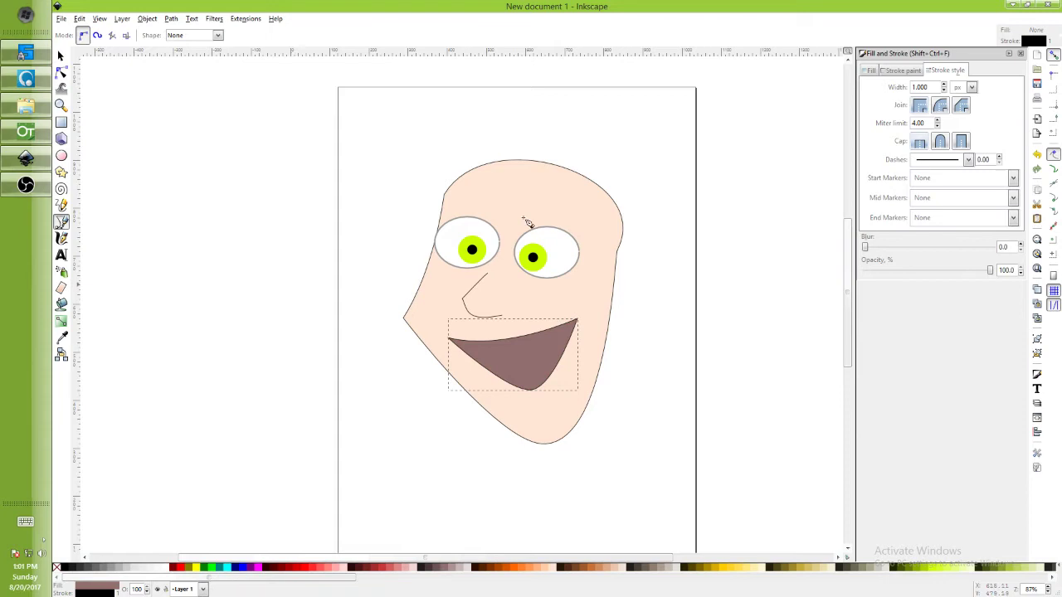
Select all seven face parts and save the drawing as 'example' on drive E (stuff)
left_click(61, 56)
left_click_drag(344, 115, 691, 525)
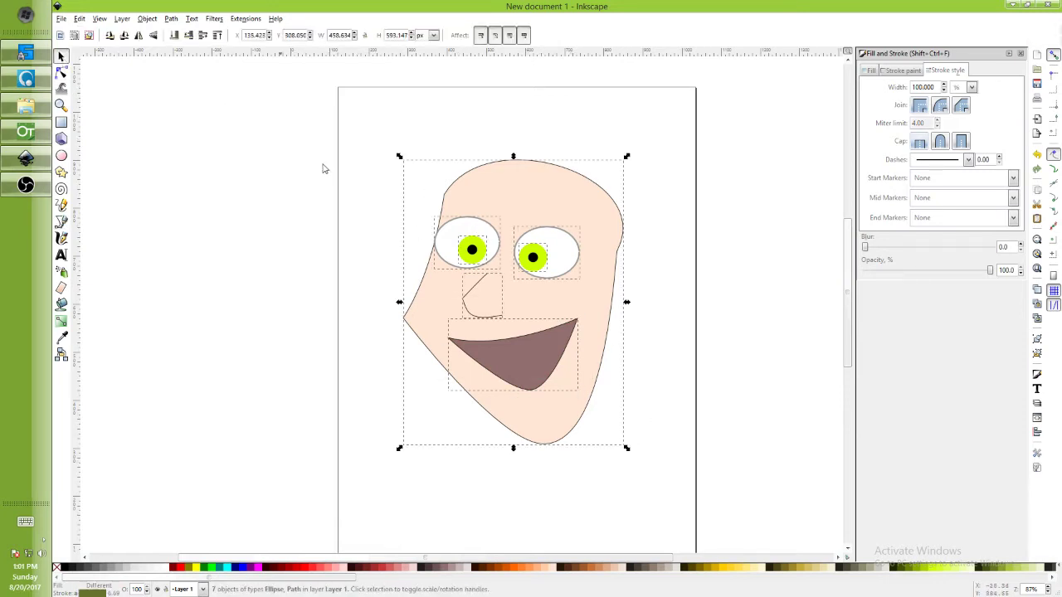
left_click(62, 19)
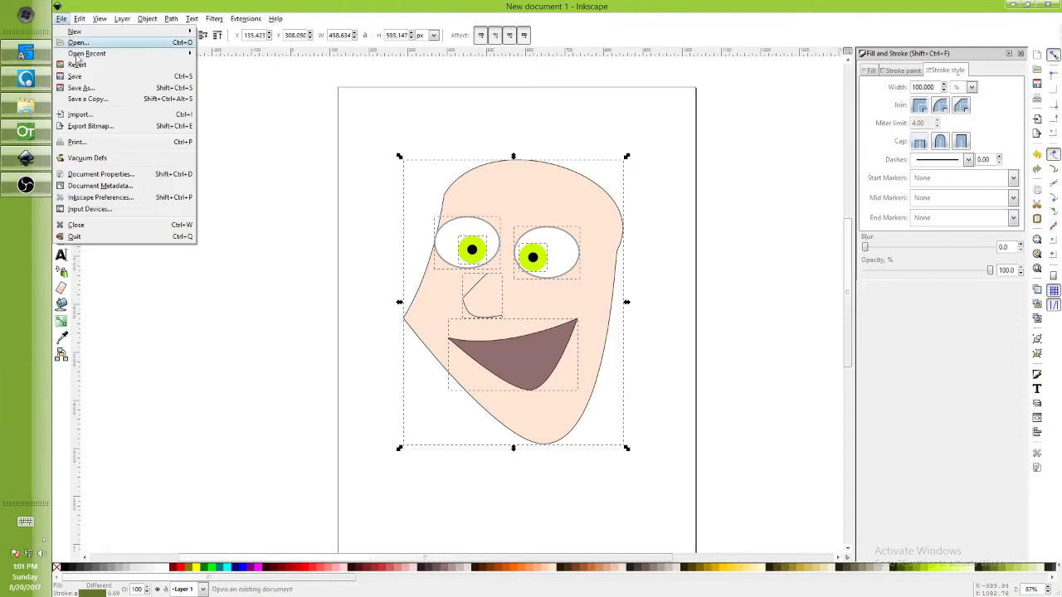
left_click(77, 89)
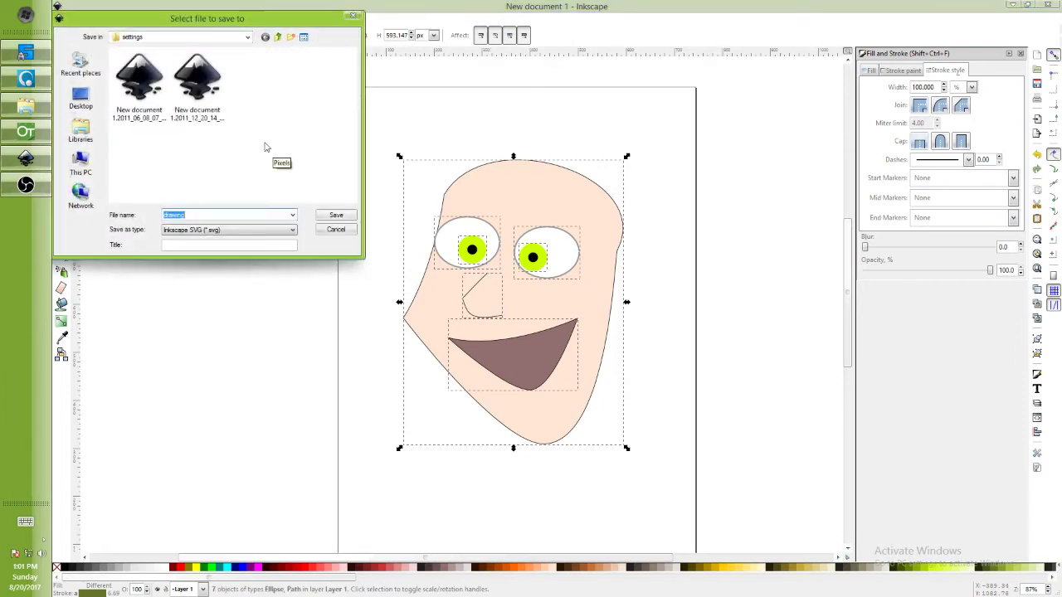
left_click(213, 37)
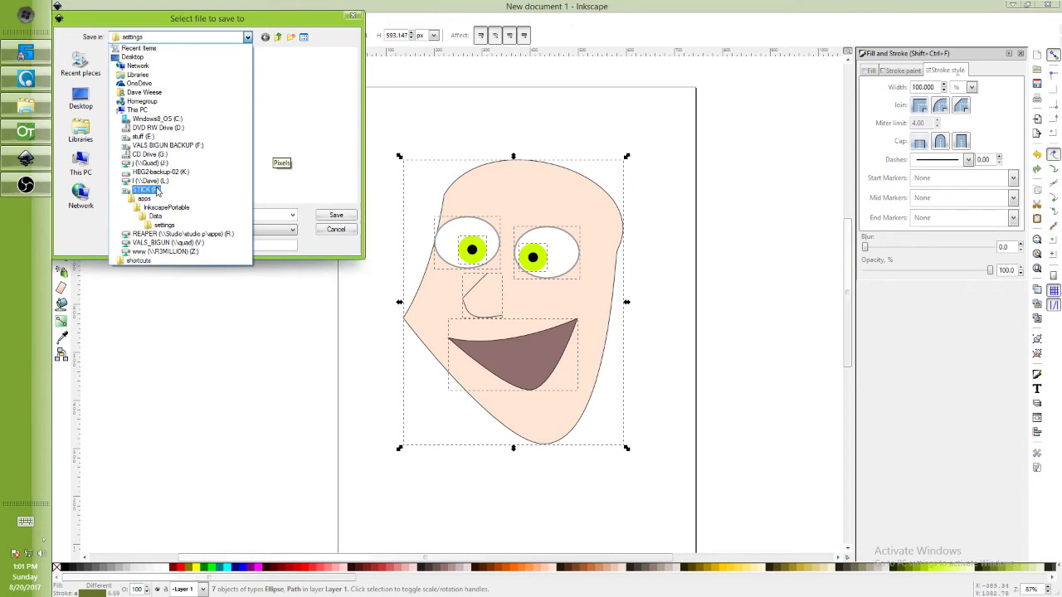
left_click(142, 136)
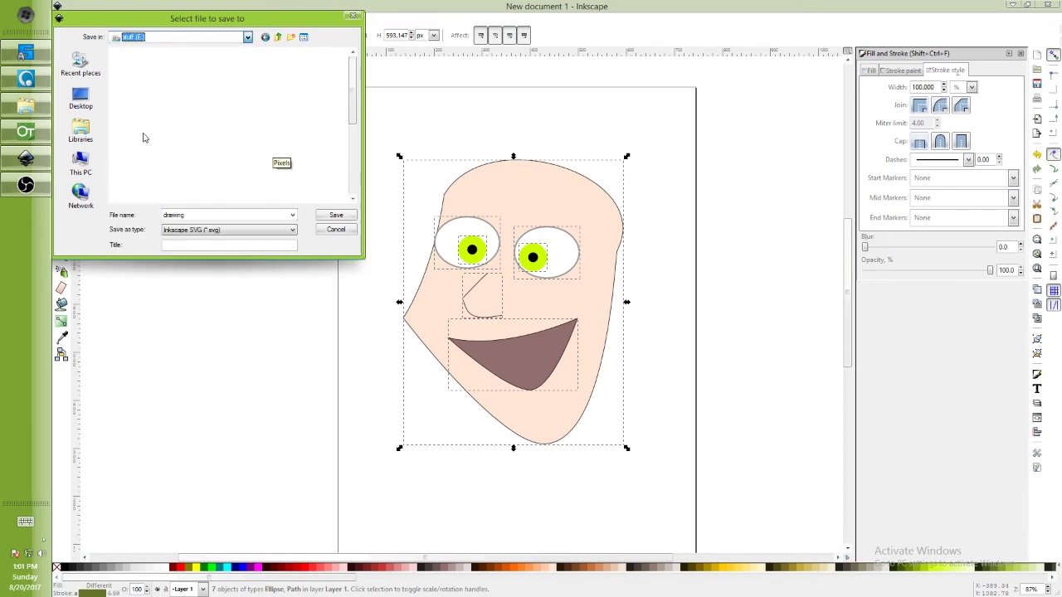
scroll(332, 166, "down", 5)
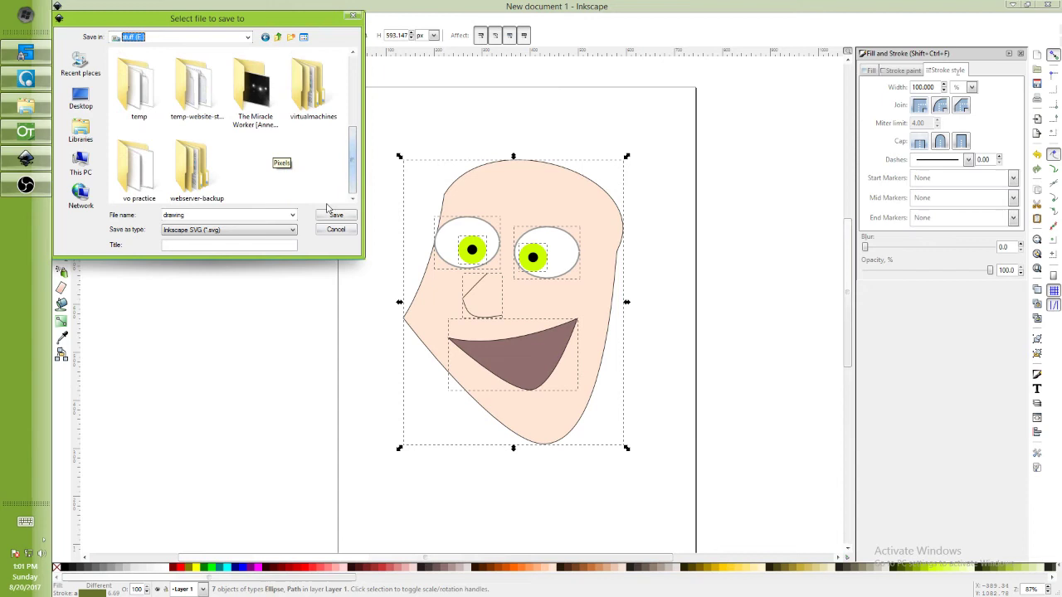
double_click(189, 215)
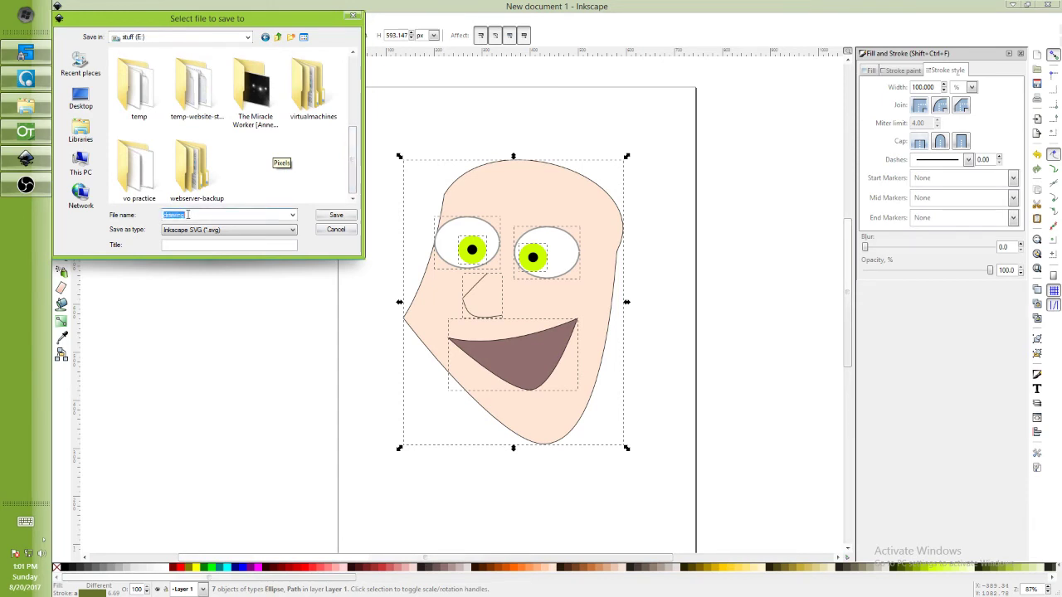
type("example")
Finish saving example.svg, then export the selected face as the bitmap E:\example.png
left_click(332, 216)
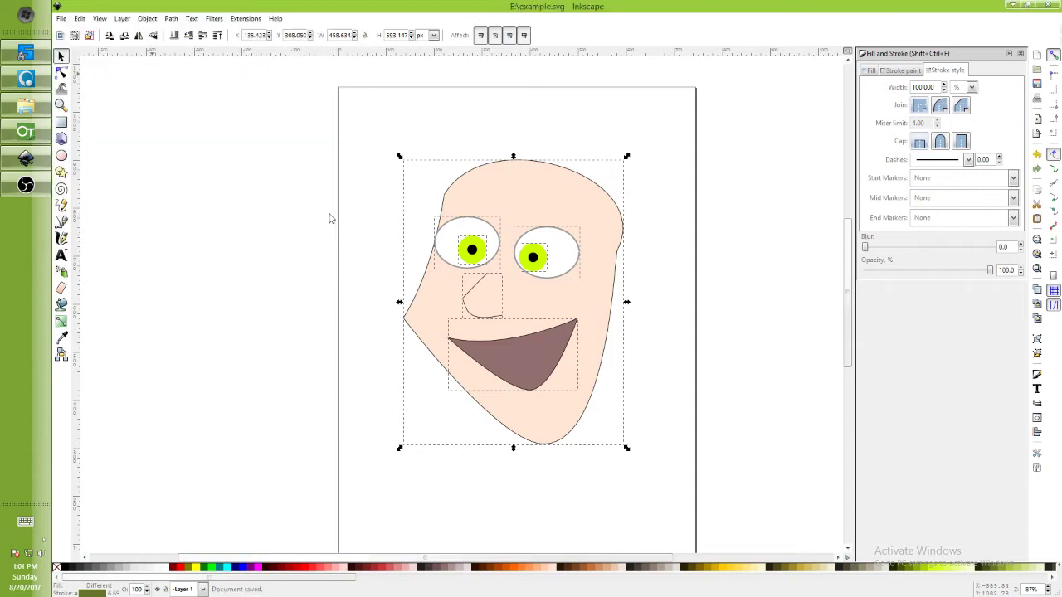
key("shift+ctrl+e")
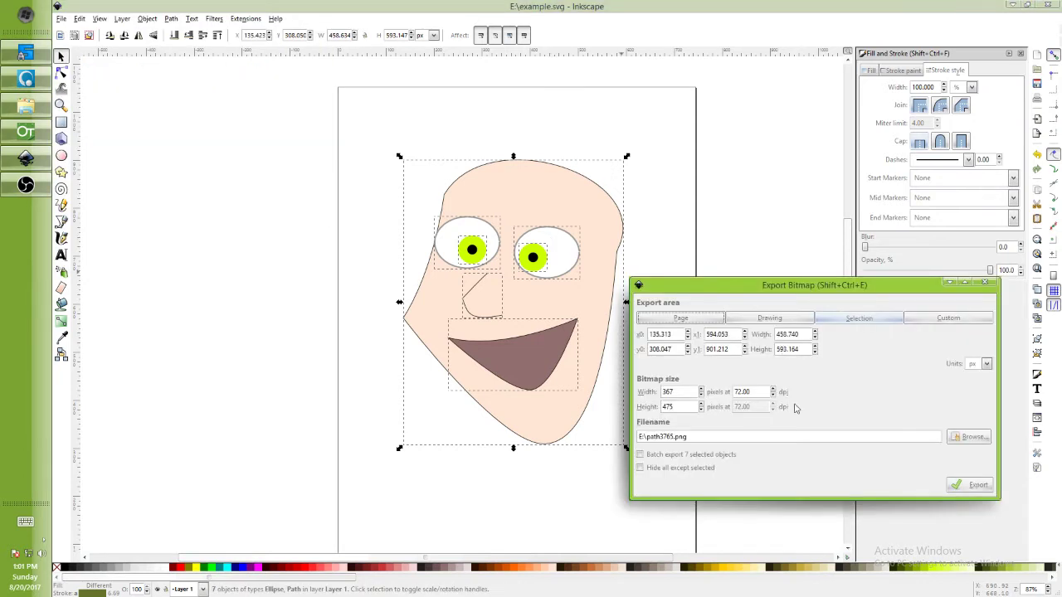
left_click_drag(710, 439, 663, 437)
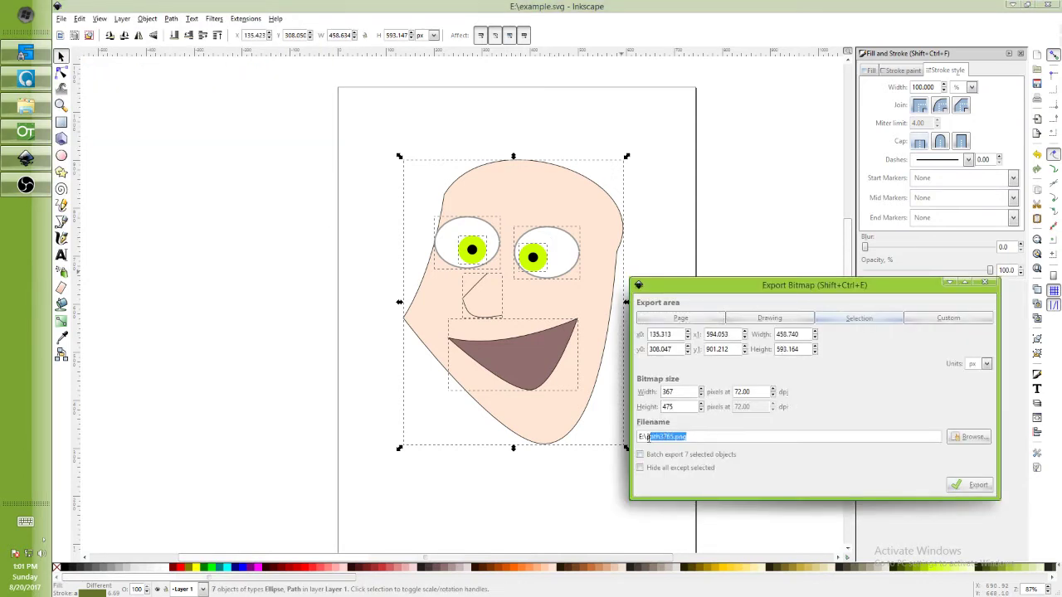
key("BackSpace")
key("BackSpace")
type("e")
left_click(971, 484)
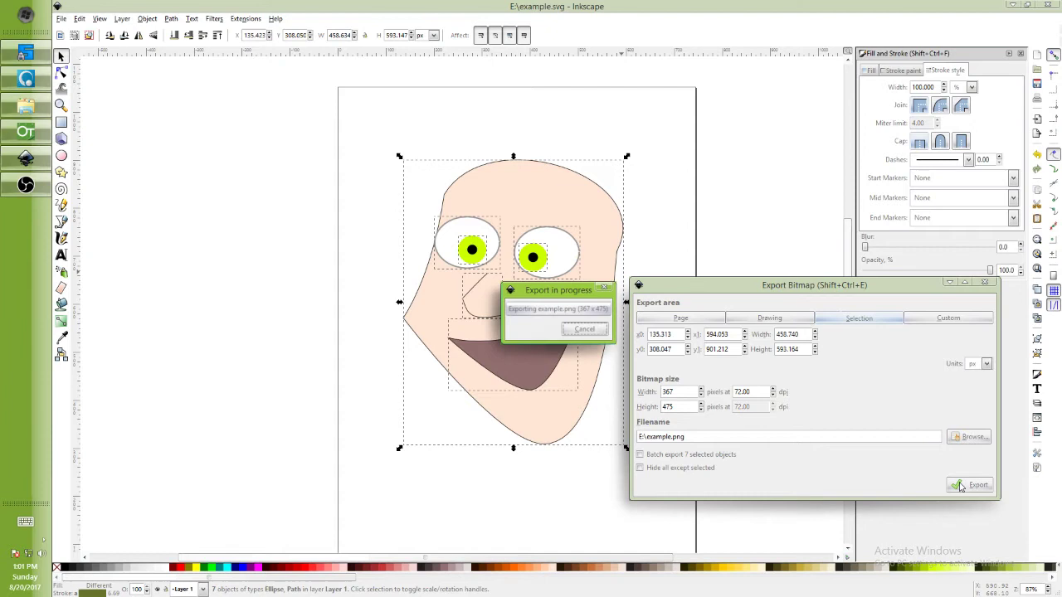
left_click(986, 285)
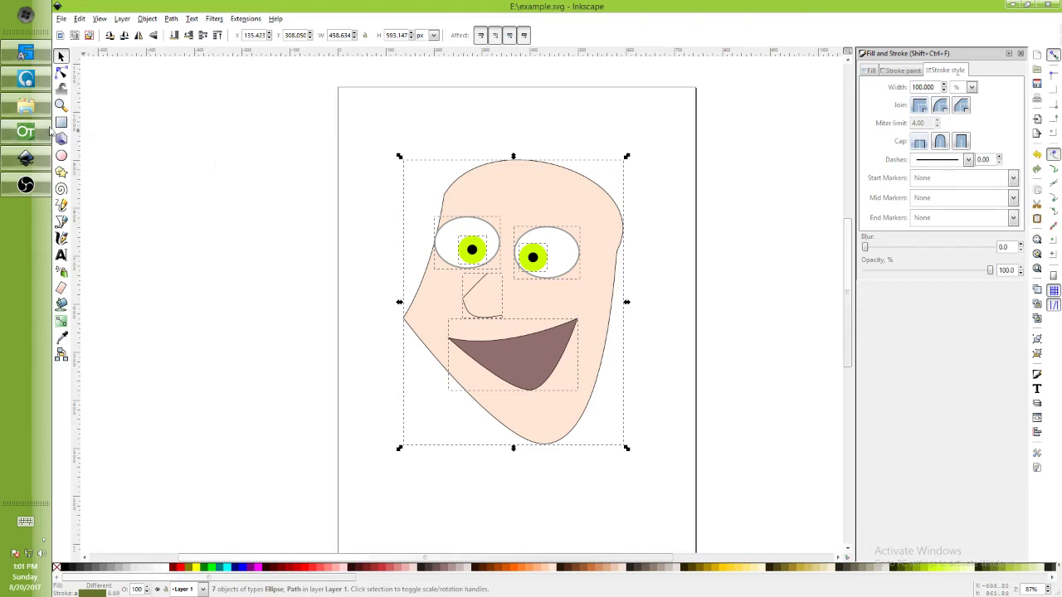
Restore the untitled OpenToonz 1.1.0 window from its launcher icon
mouse_move(49, 140)
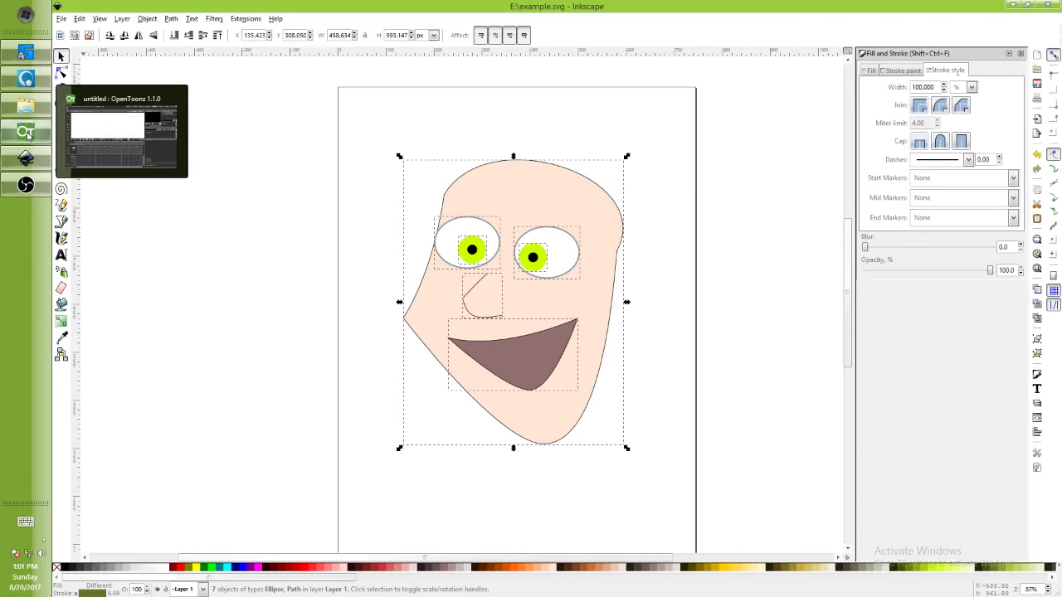
left_click(26, 134)
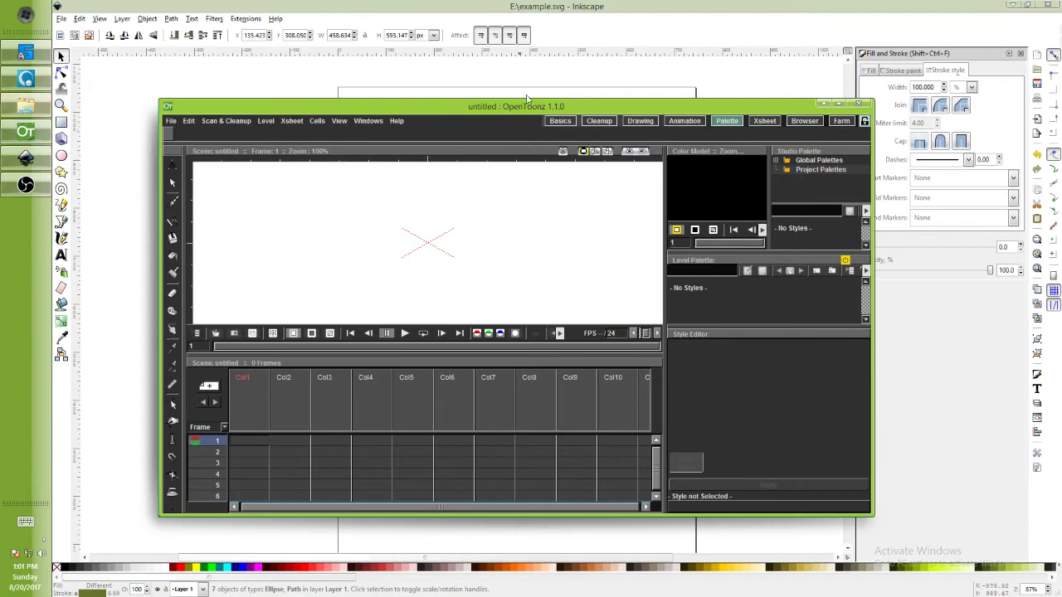
Maximize OpenToonz and draw a closed polyline shape on frame 1 of Col1
double_click(563, 109)
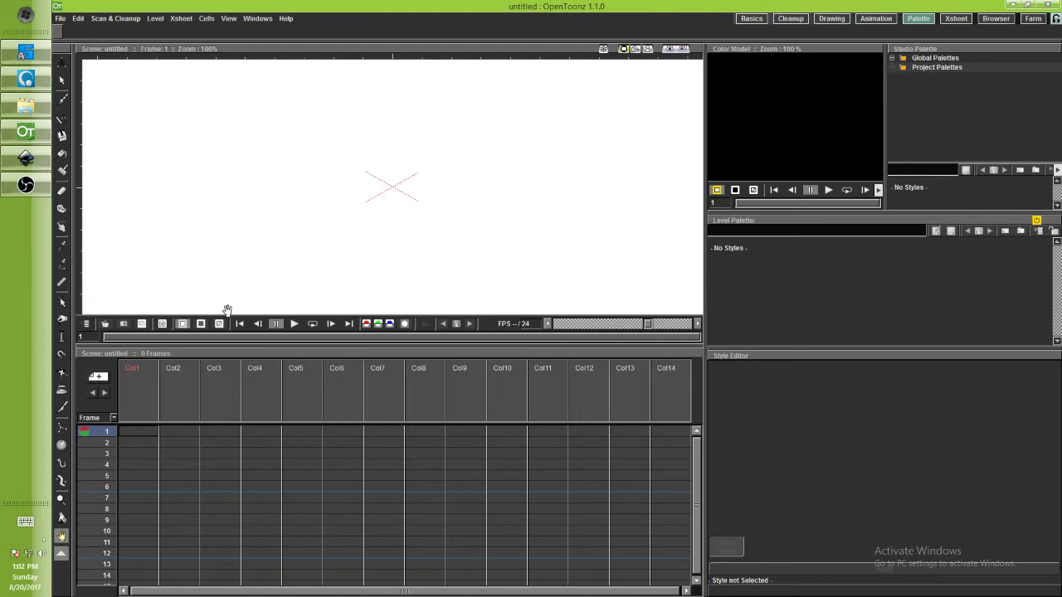
left_click(138, 431)
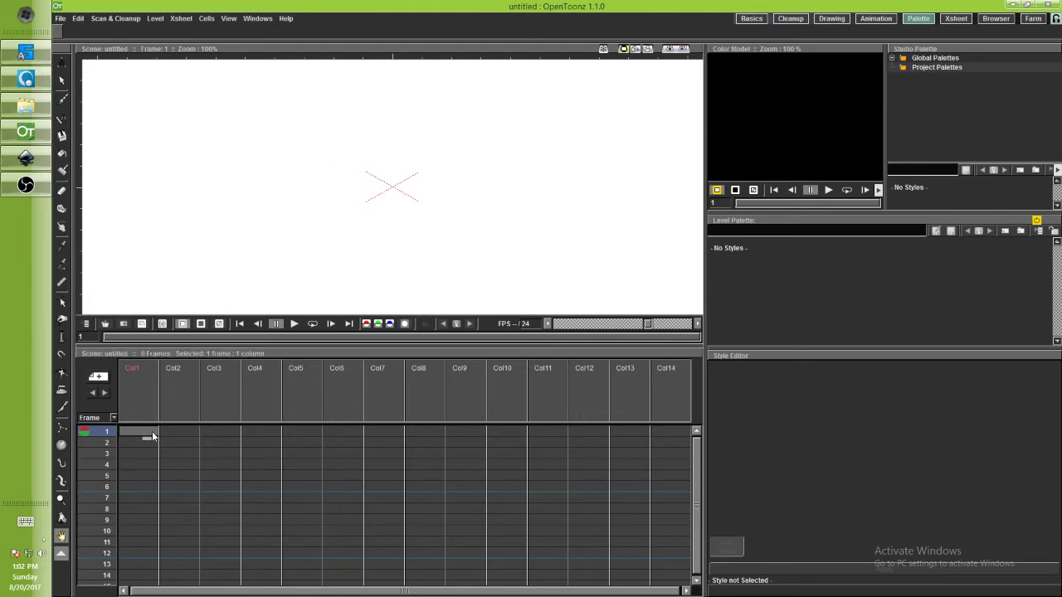
left_click(61, 119)
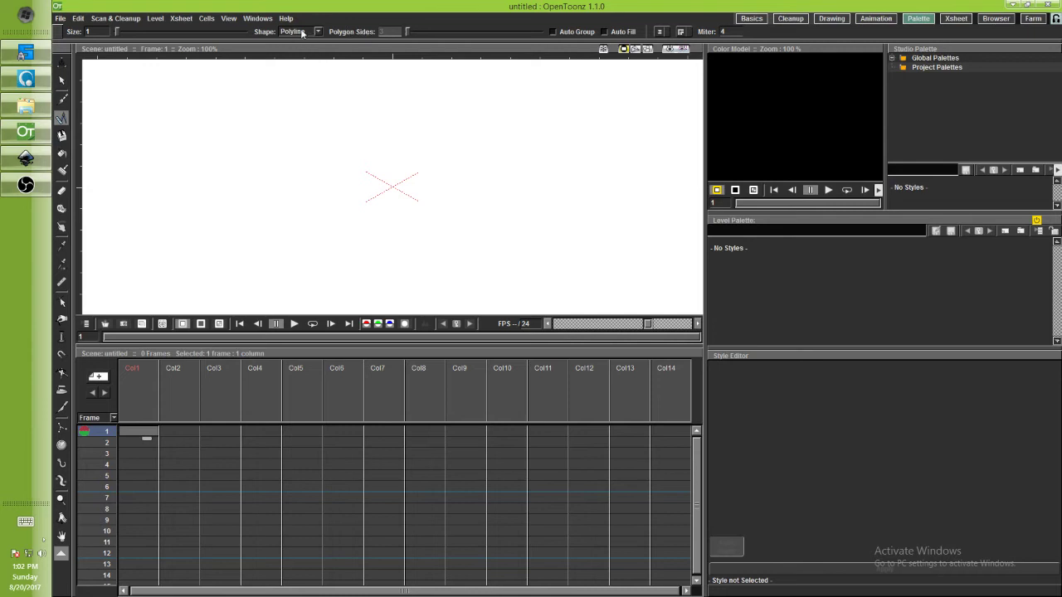
left_click(348, 110)
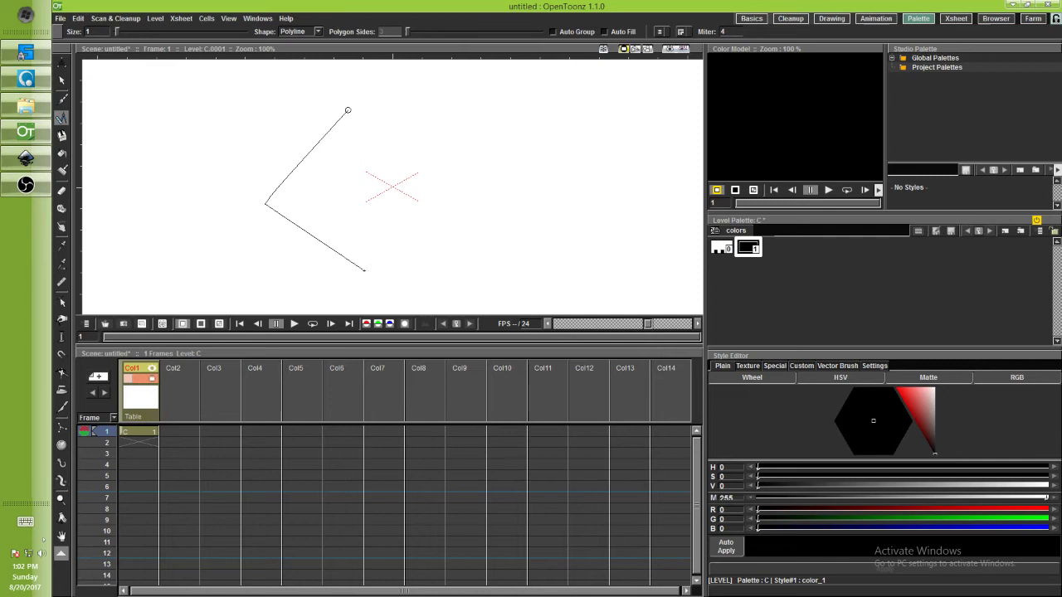
left_click(365, 269)
left_click(472, 145)
left_click(347, 109)
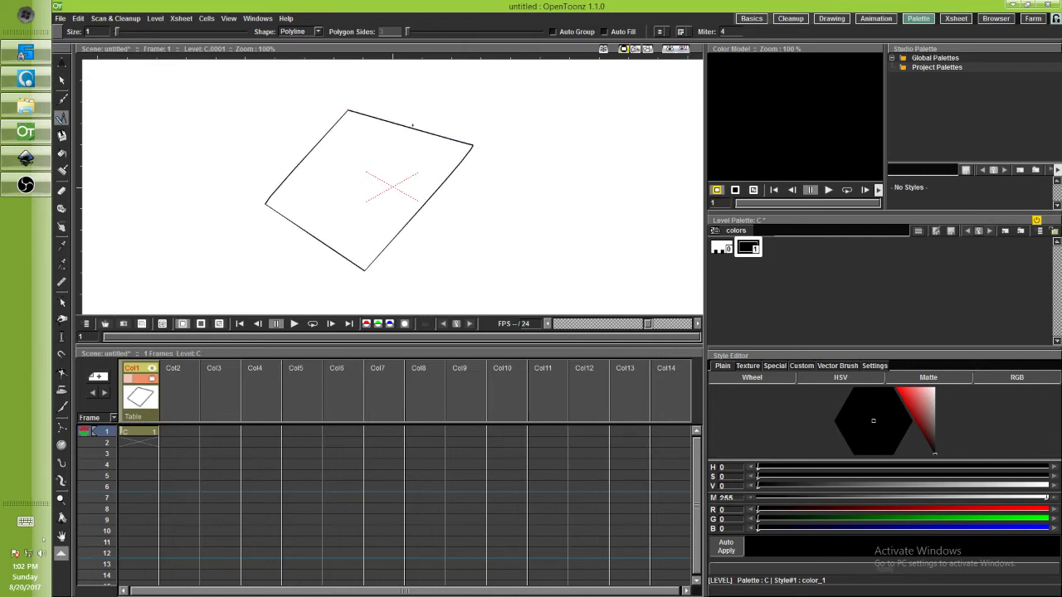
Select the drawn polygon with the Selection tool, then drop the selection
left_click(62, 80)
left_click(422, 131)
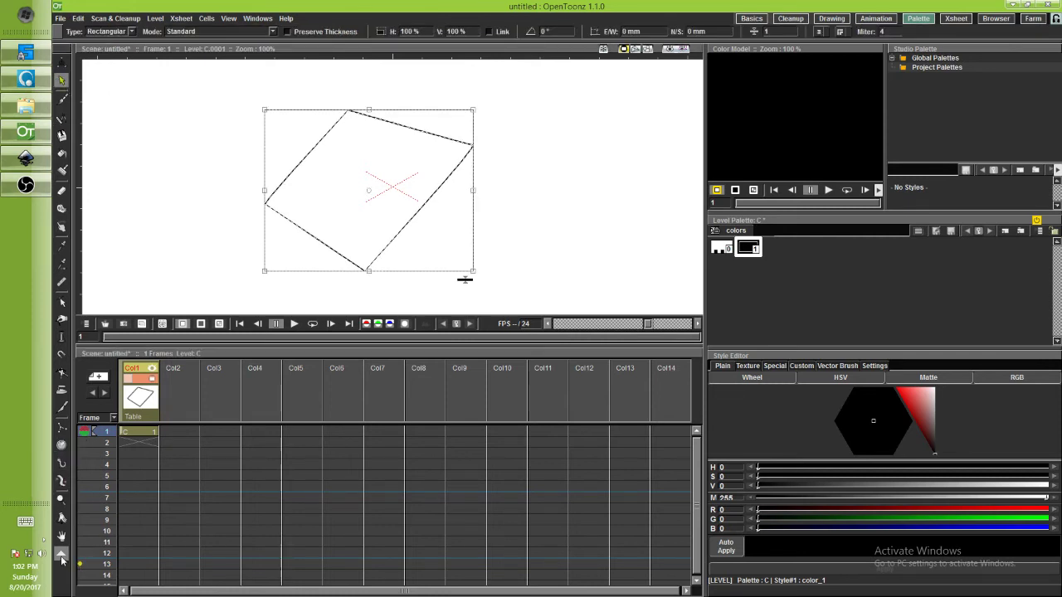
left_click(62, 304)
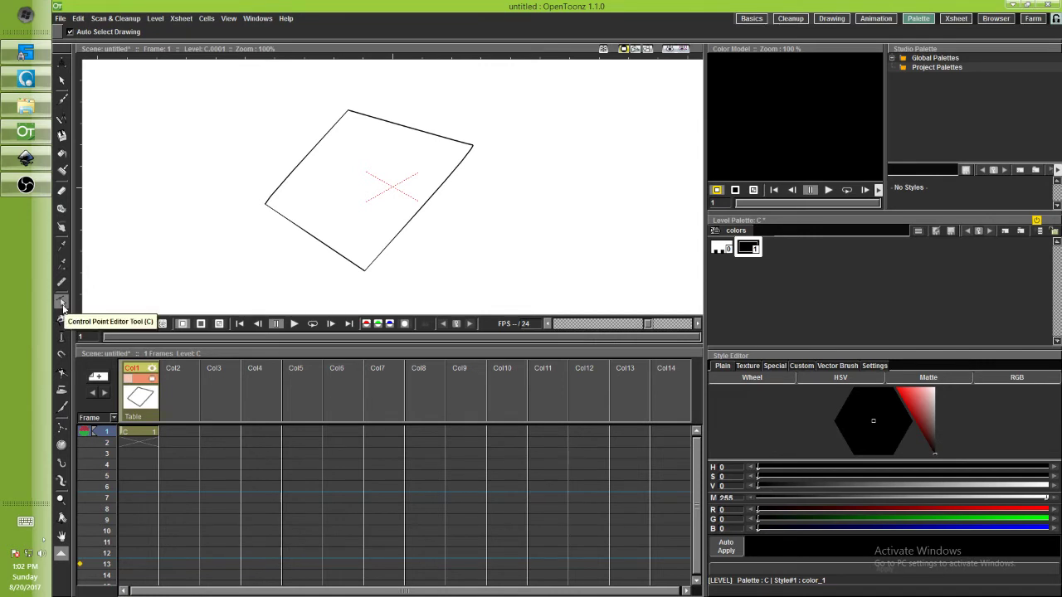
Bend the polygon's right side outward into a curve with the Control Point Editor
left_click(63, 302)
left_click(408, 230)
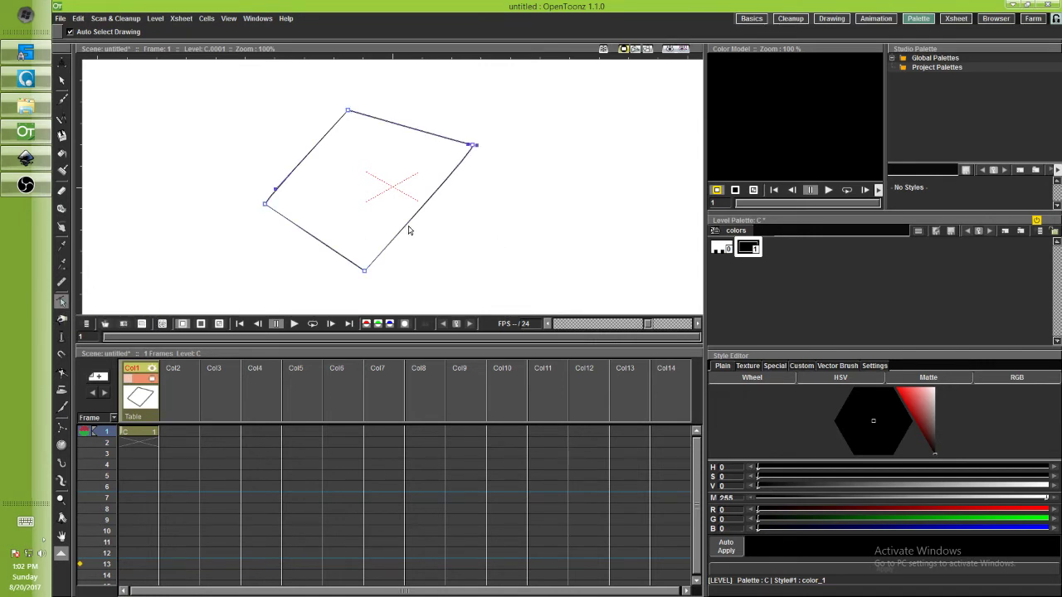
mouse_move(420, 233)
left_mouse_down()
mouse_move(440, 257)
mouse_move(419, 275)
left_mouse_up()
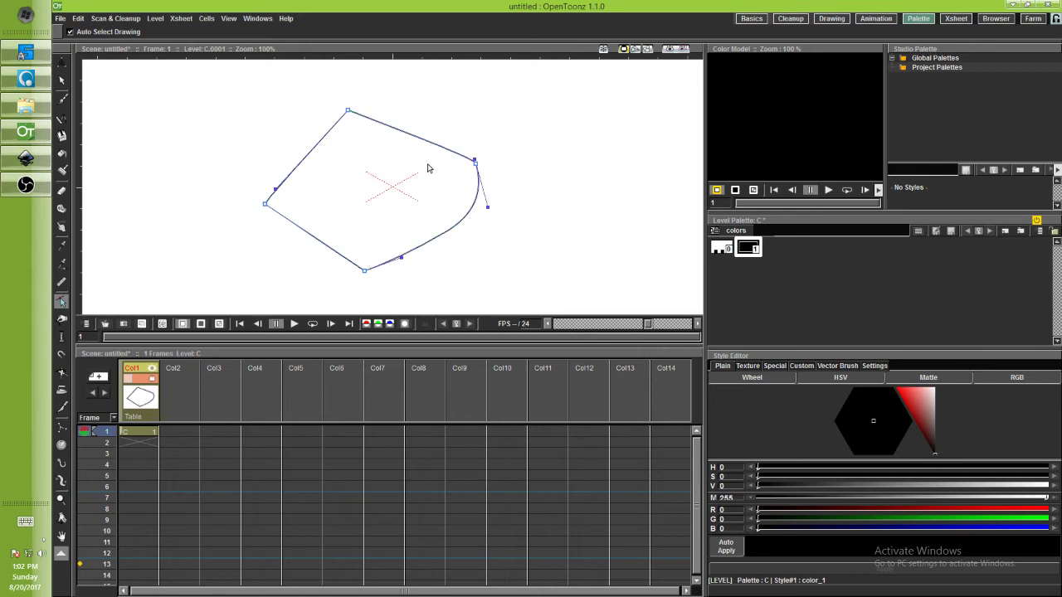
left_click(636, 244)
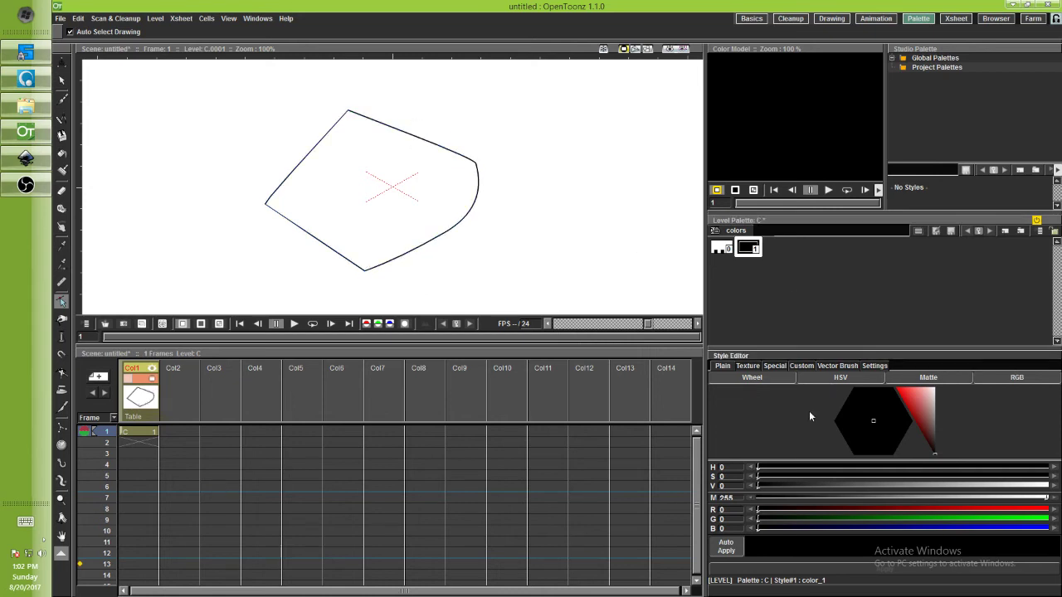
Select the reshaped stroke and delete it
left_click(61, 79)
left_click(405, 133)
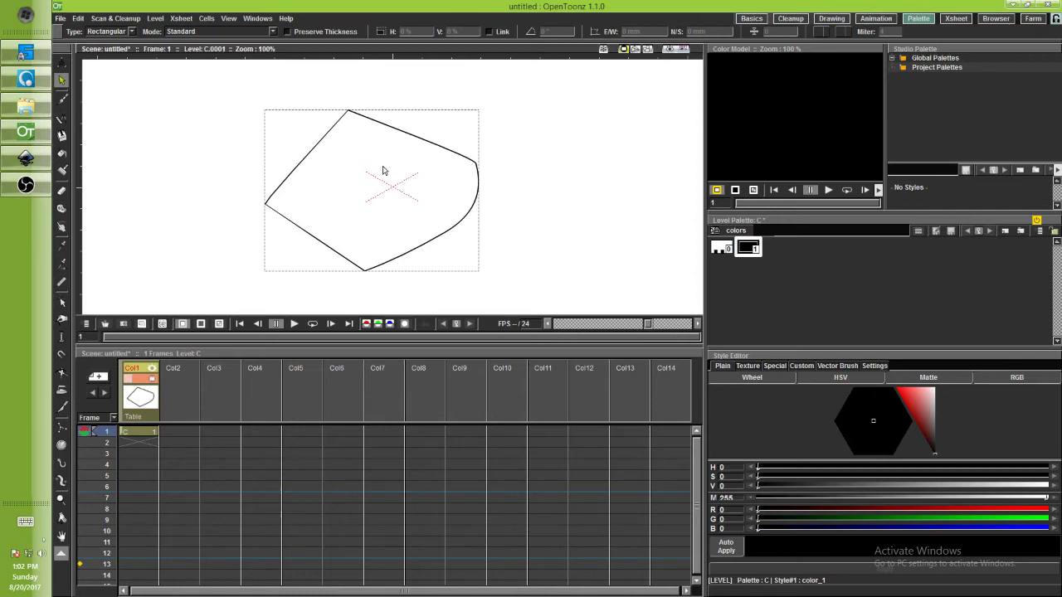
key("Delete")
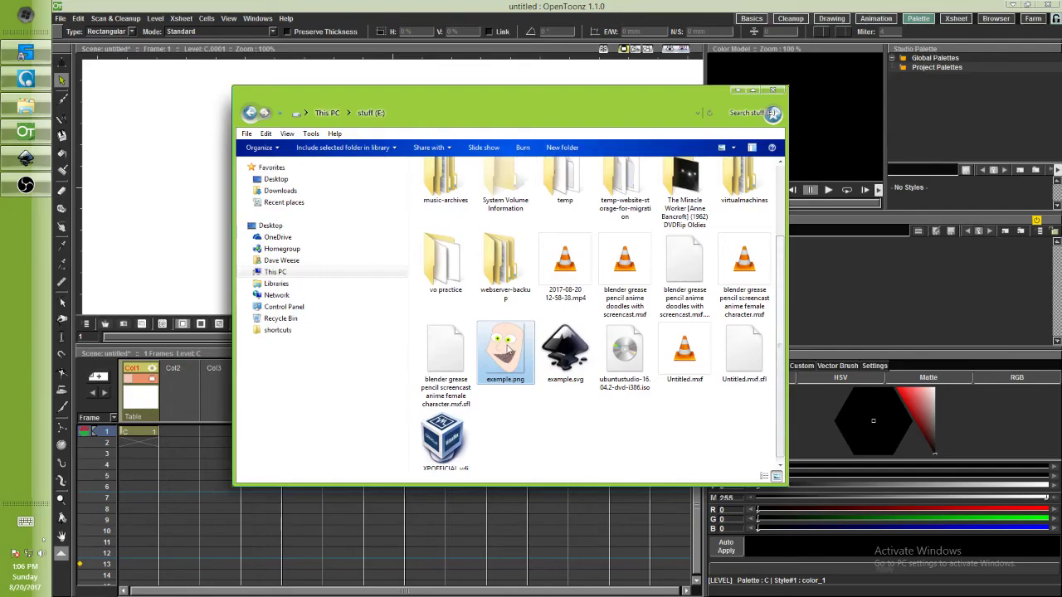
Import example.svg into Col2 as a vector level and select the cartoon head
left_click_drag(563, 355, 178, 432)
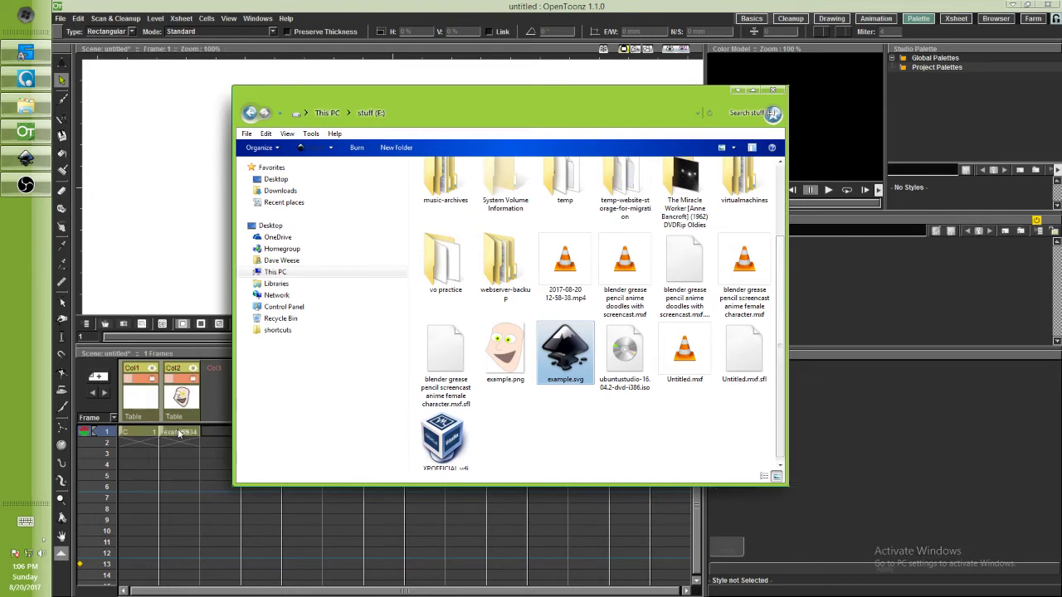
scroll(603, 234, "down", 3)
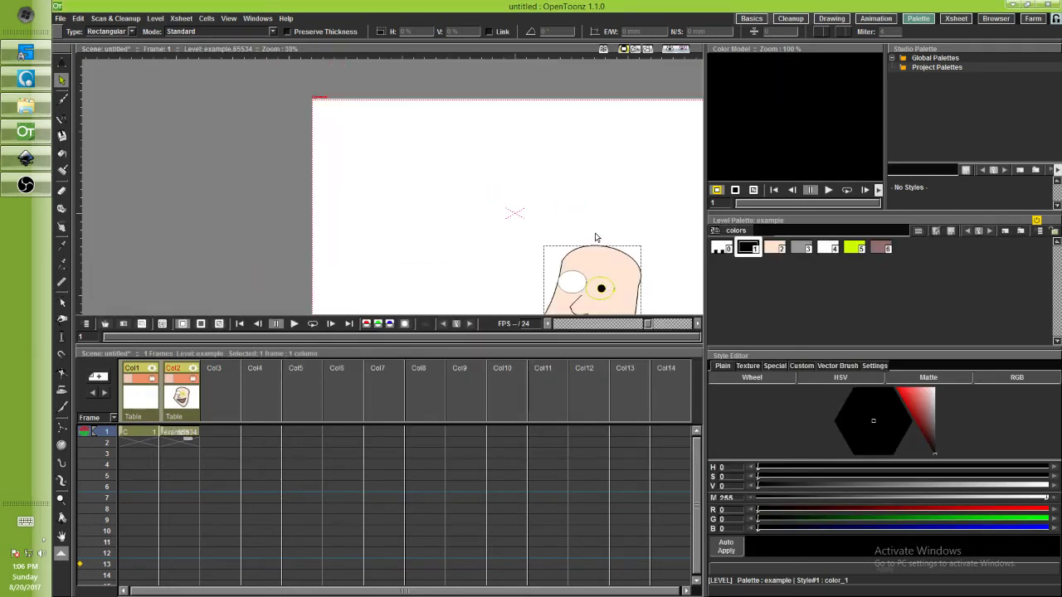
left_click(639, 278)
Centre and zoom in on the head, then select its white eye ellipse
middle_click_drag(662, 286, 581, 190)
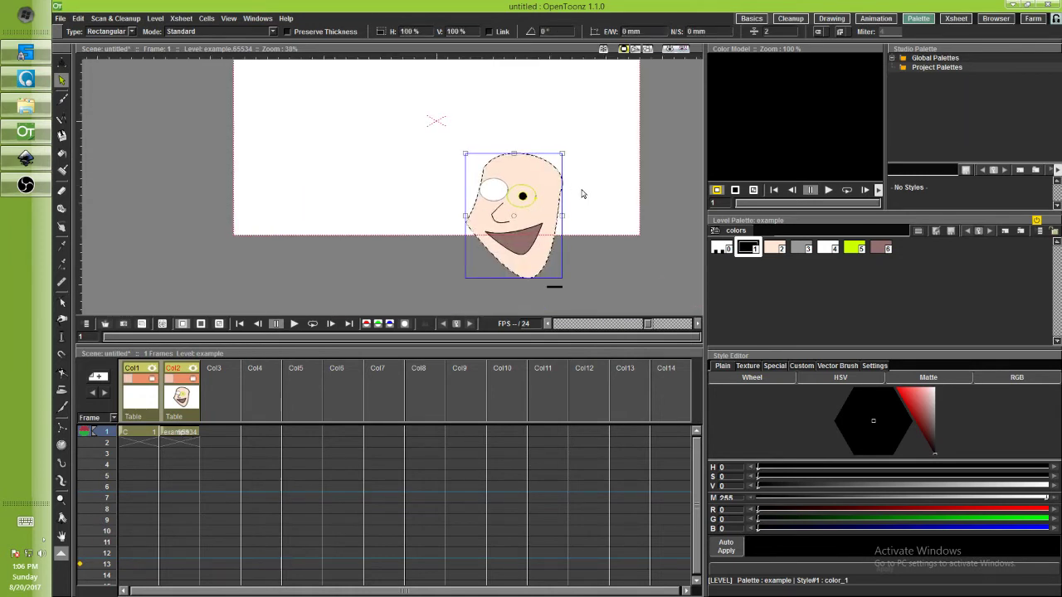
scroll(568, 218, "up", 1)
scroll(567, 219, "up", 2)
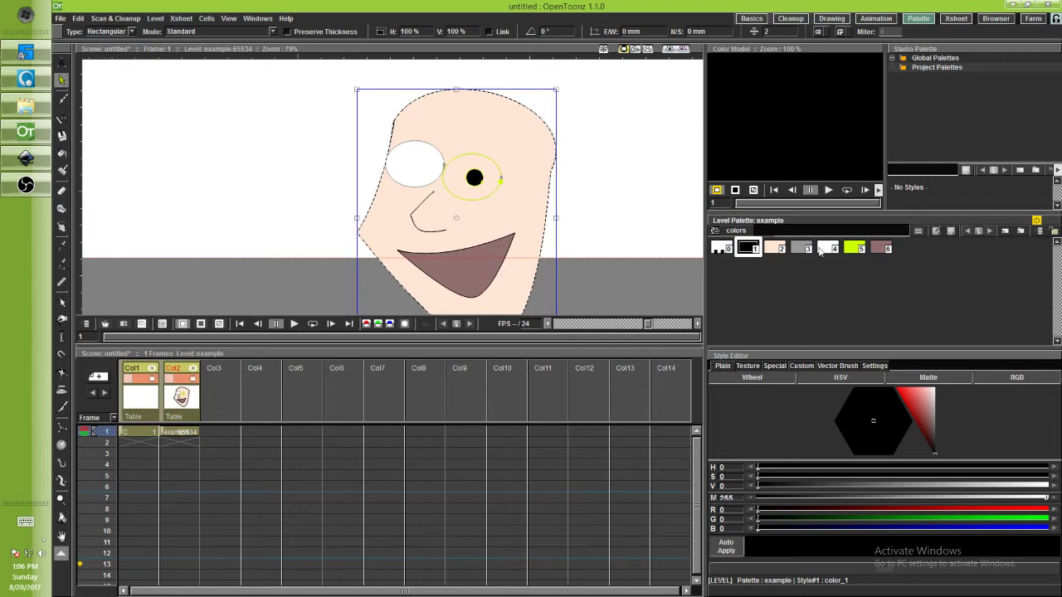
left_click(487, 222)
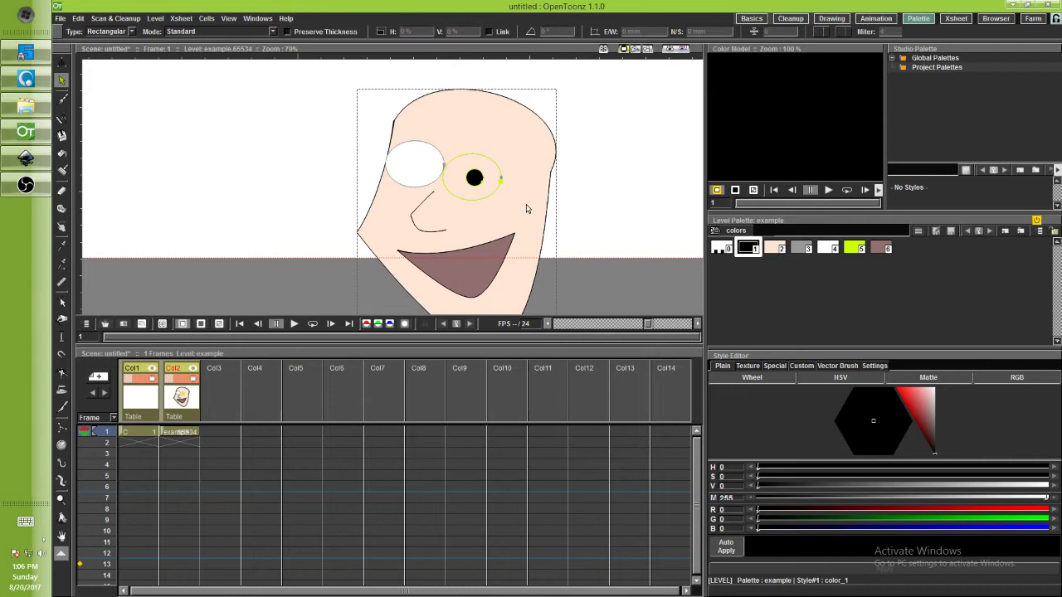
left_click(411, 187)
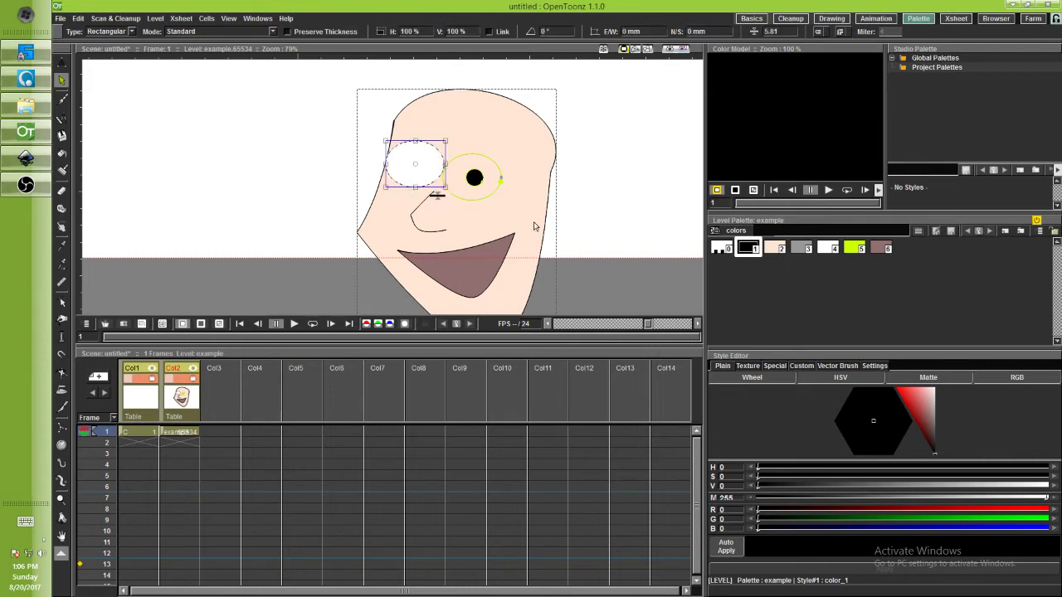
Drop example.png into Col3 and compare it with the vector head's column
left_click(34, 114)
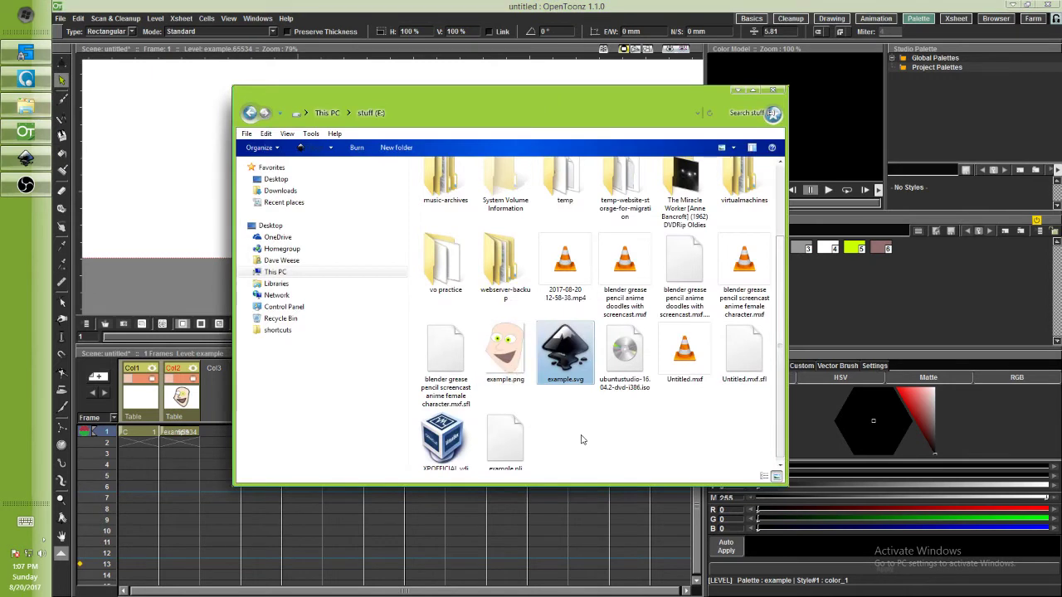
left_click_drag(521, 359, 220, 437)
left_click(220, 437)
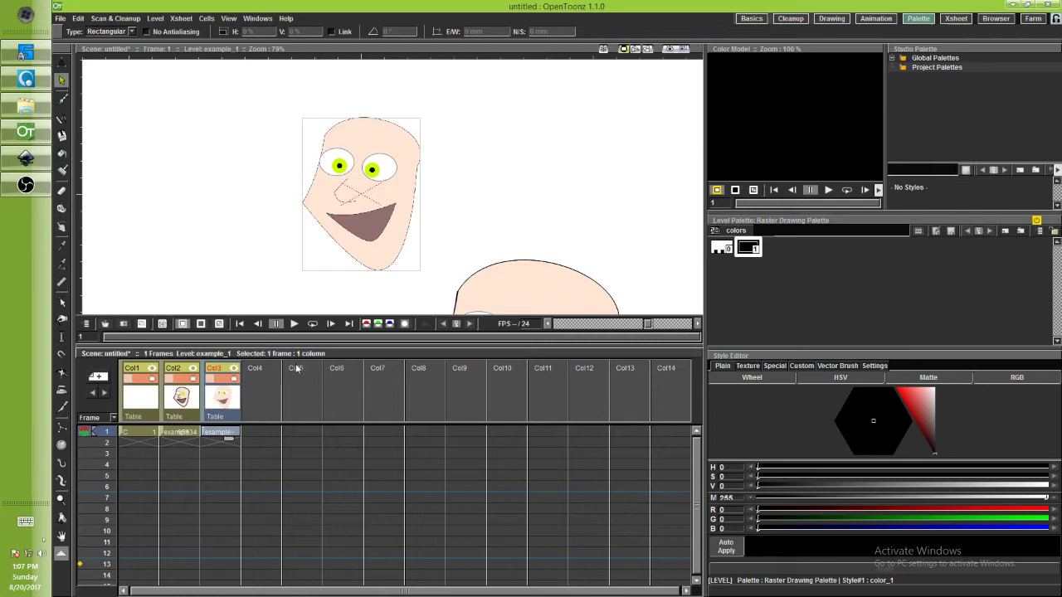
left_click(188, 396)
left_click(222, 396)
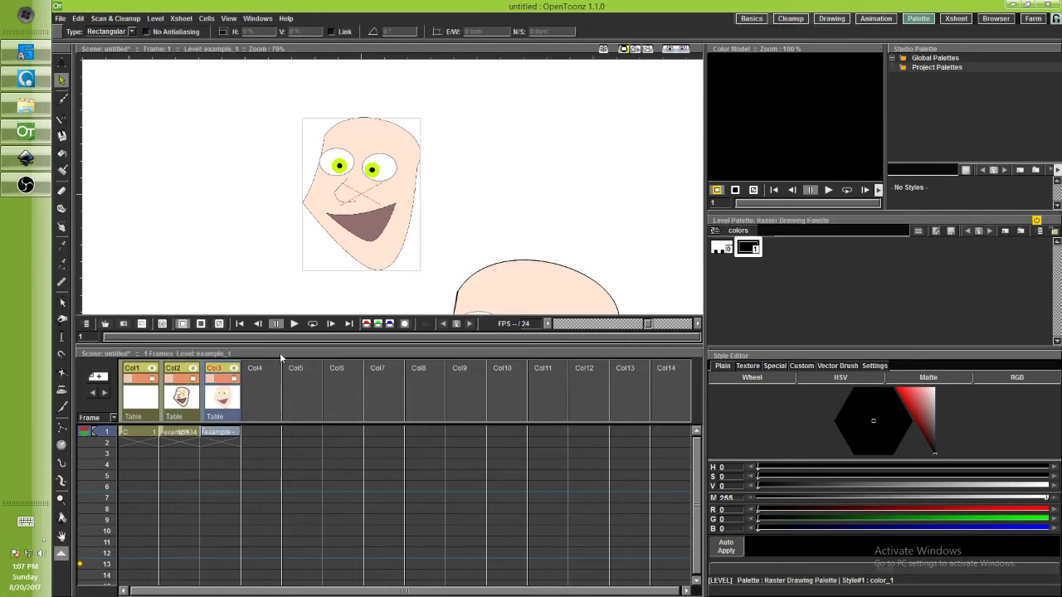
scroll(597, 150, "down", 1)
scroll(589, 175, "down", 1)
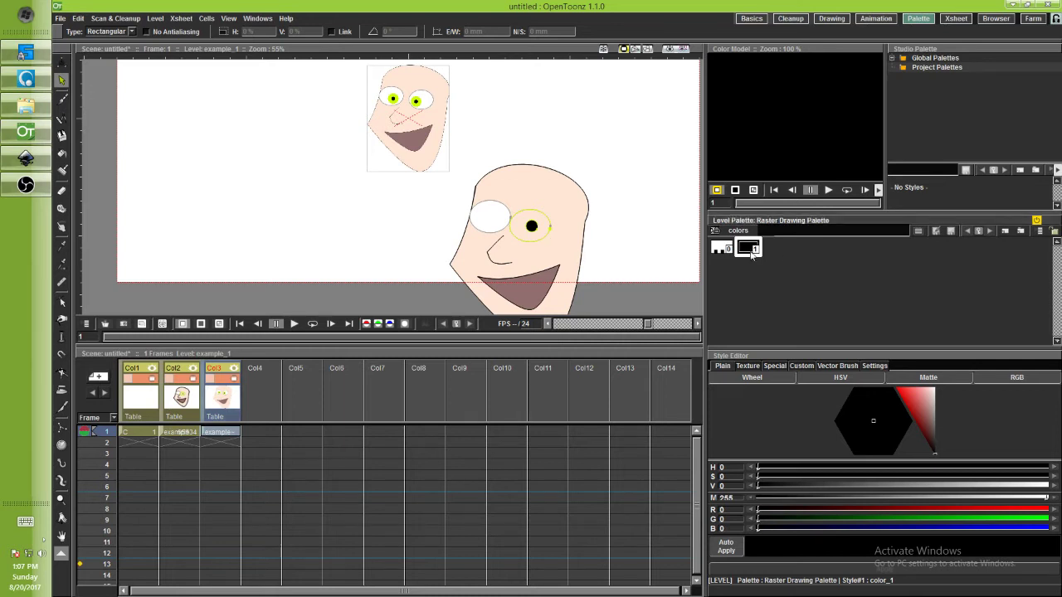
Select the vector head's frame and left-eye ellipse, and set the Fill tool to Areas
left_click(184, 432)
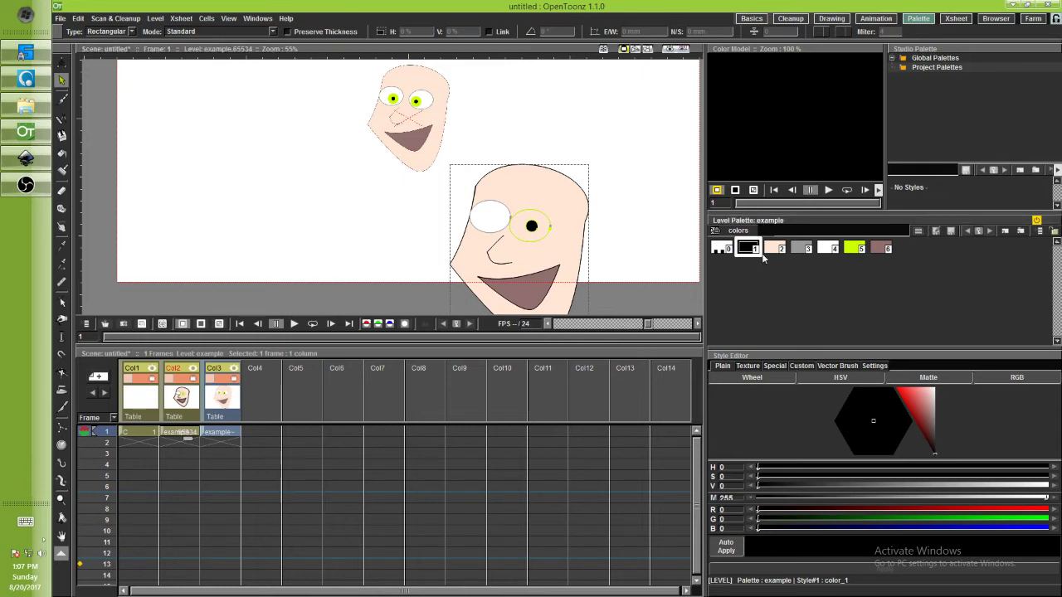
scroll(569, 239, "up", 3)
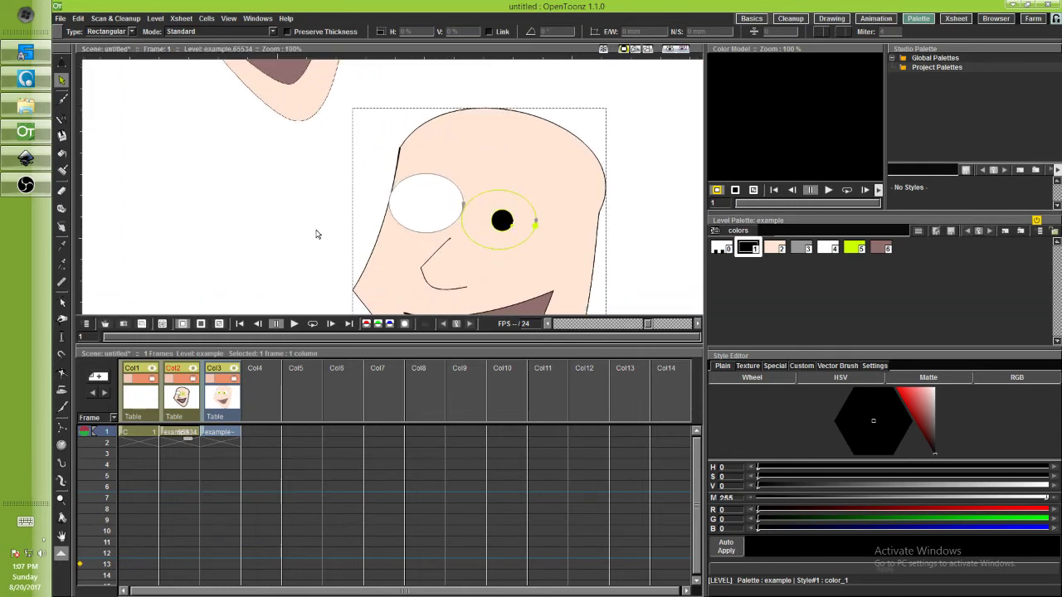
left_click(430, 234)
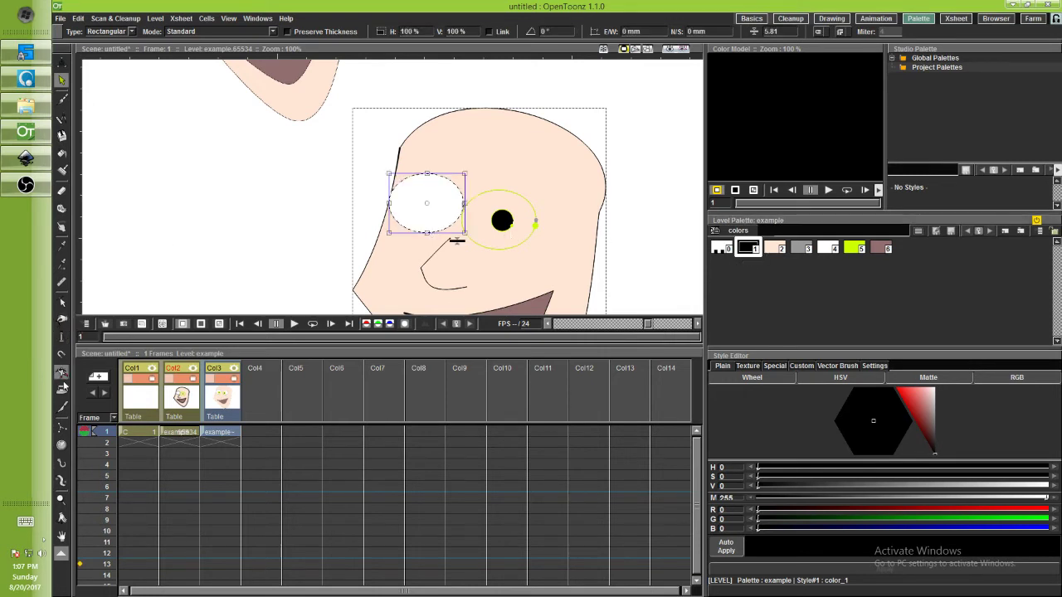
left_click(61, 155)
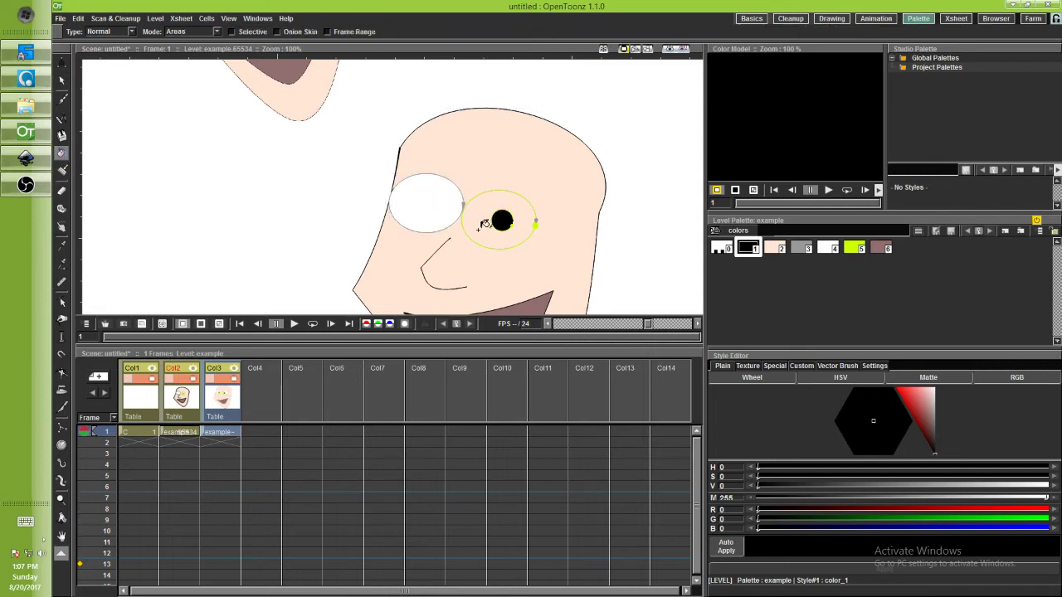
Fill the yellow-outlined eye white with a black pupil, undoing the stray left-eye fill
left_click(721, 248)
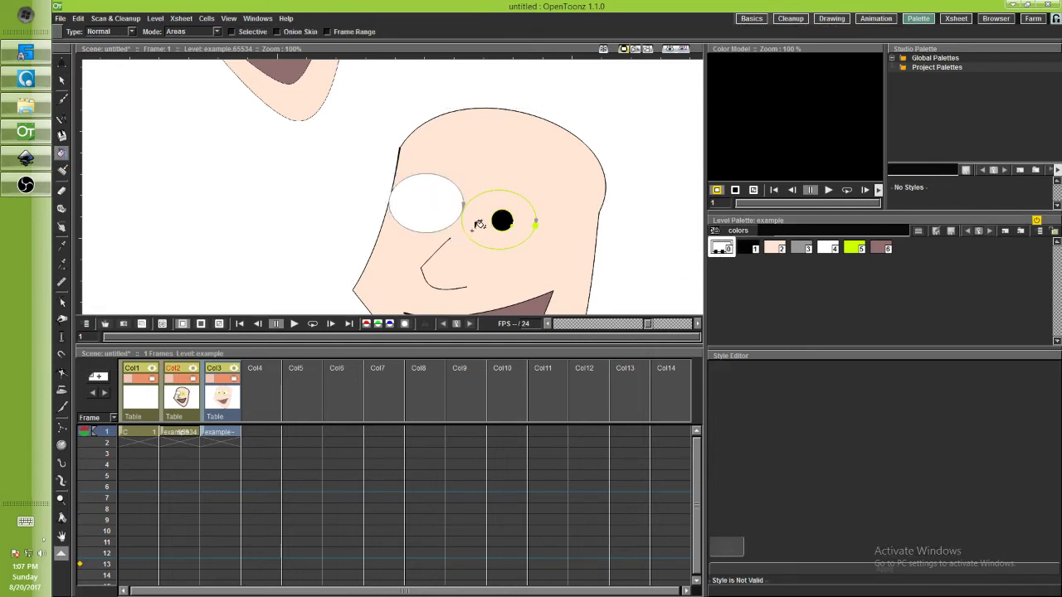
left_click(506, 221)
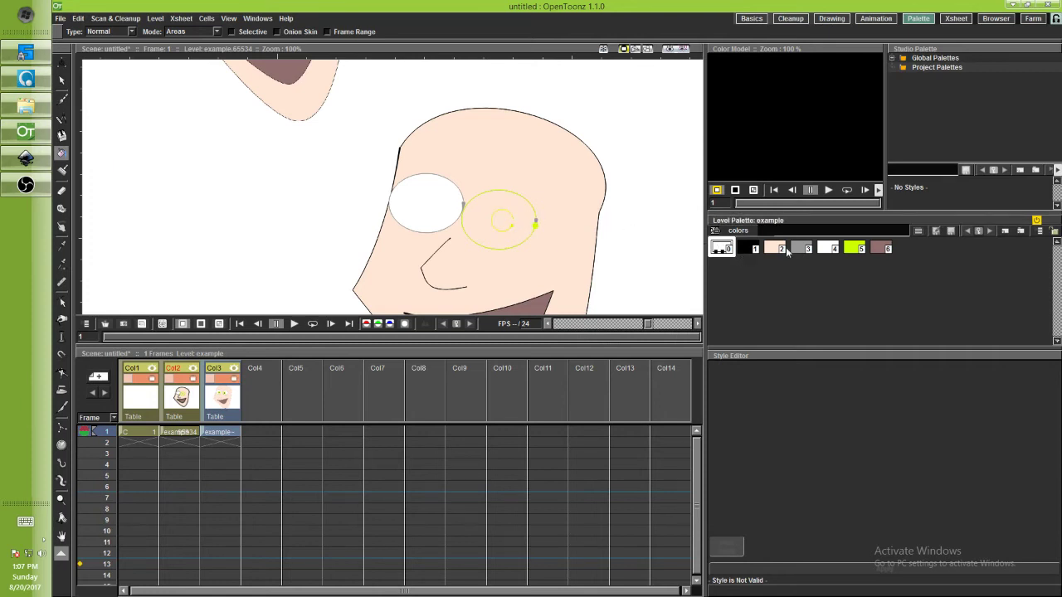
left_click(826, 251)
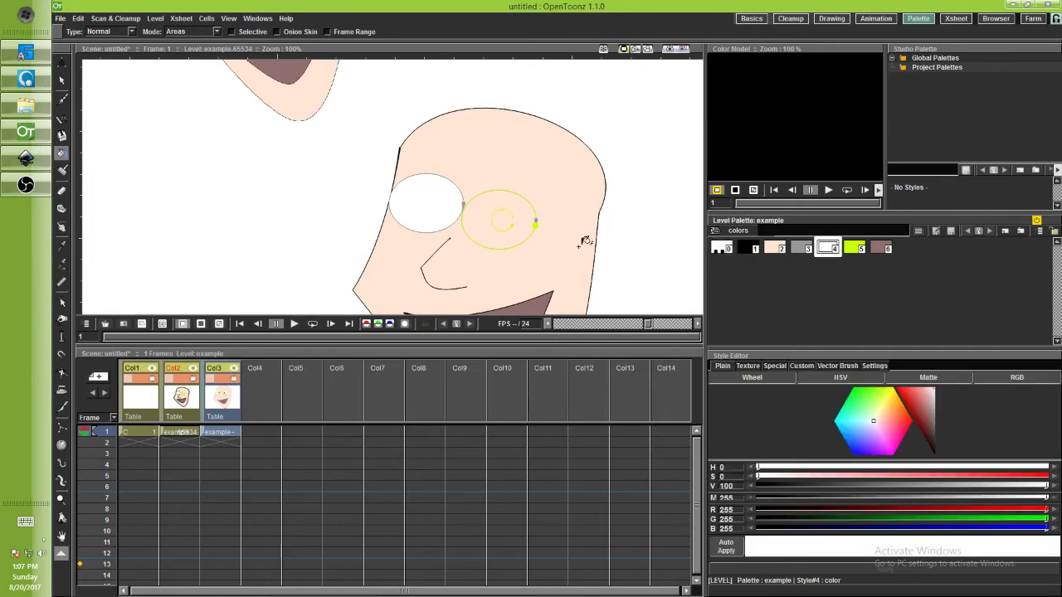
left_click(516, 224)
left_click(753, 249)
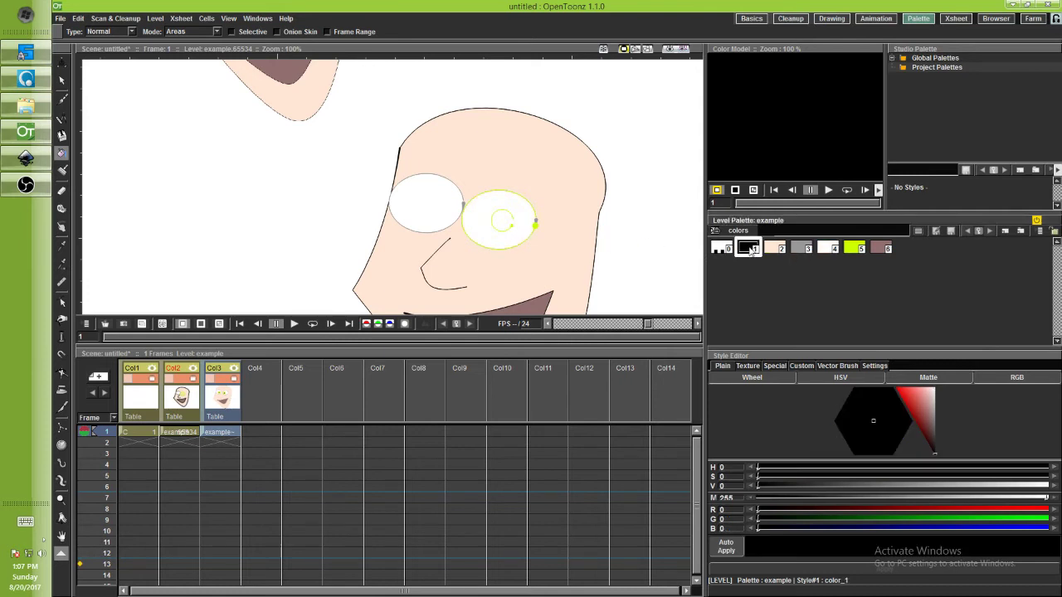
left_click(500, 221)
left_click(433, 196)
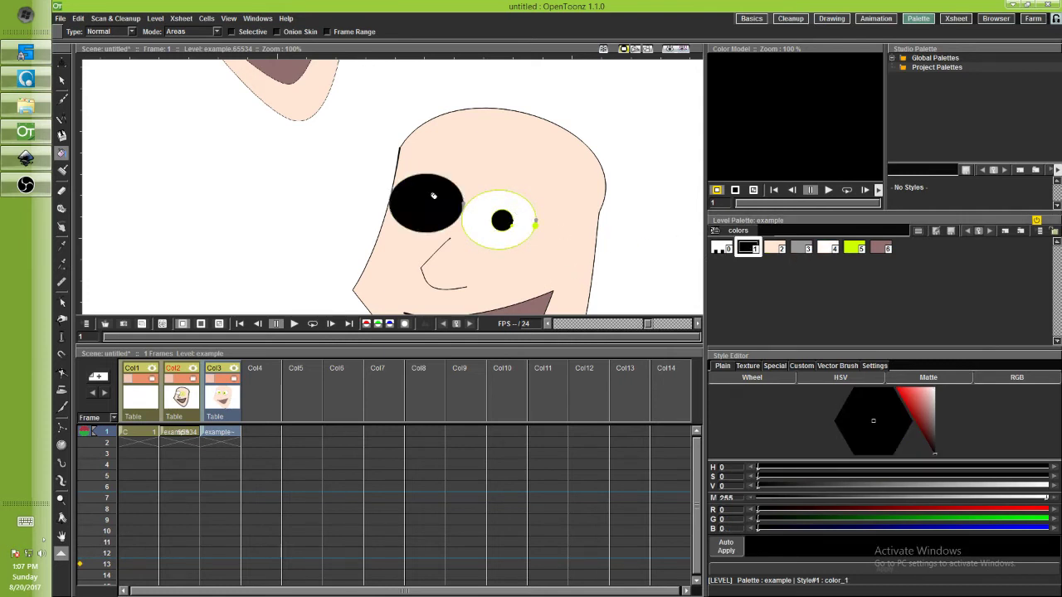
key("ctrl+z")
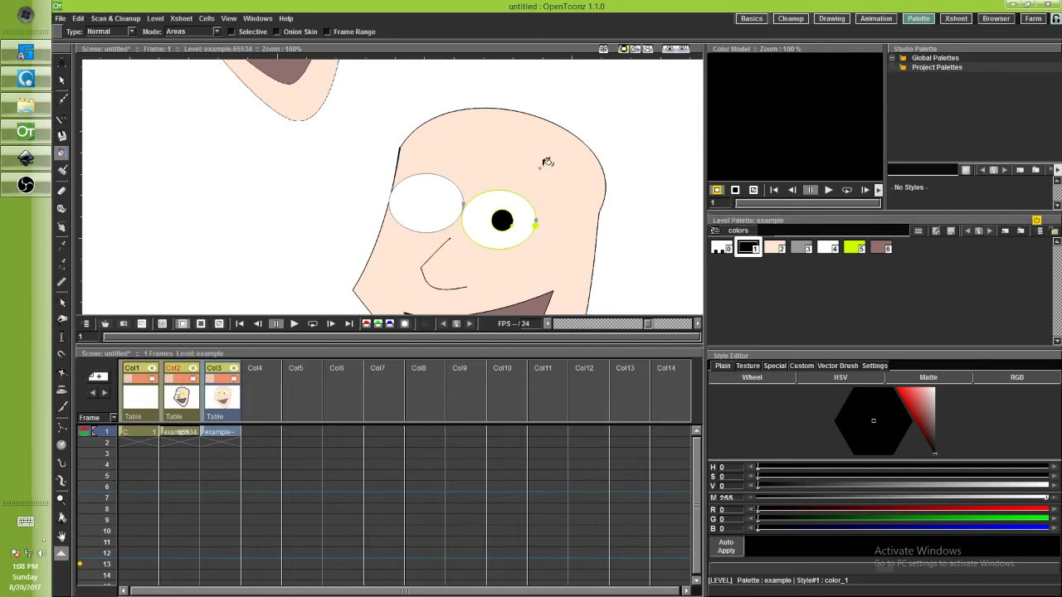
Launch Blender from the ASuite launcher's Media menu
left_click(285, 4)
mouse_move(317, 85)
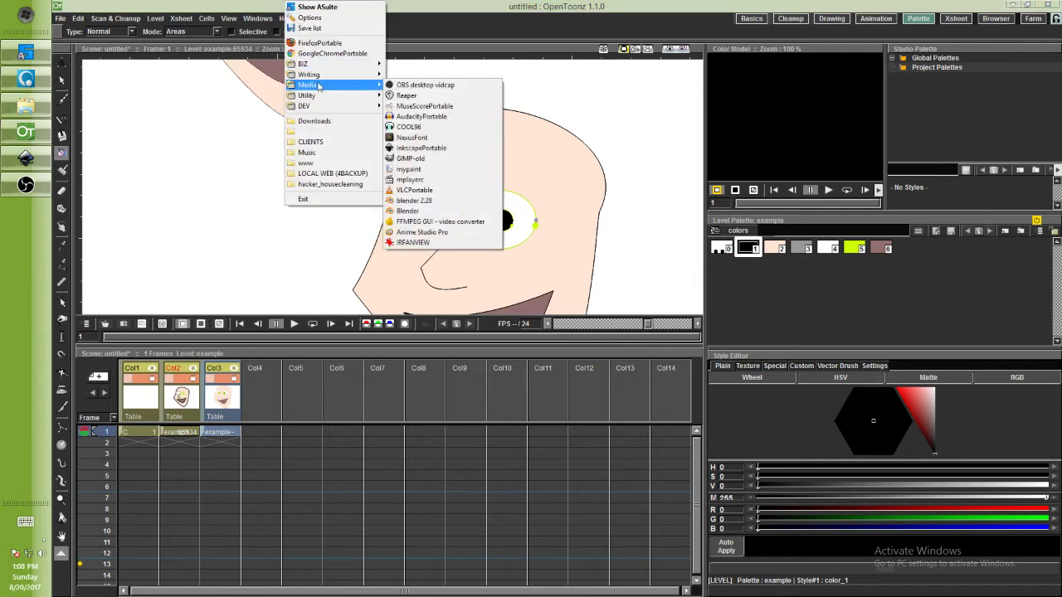
left_click(431, 212)
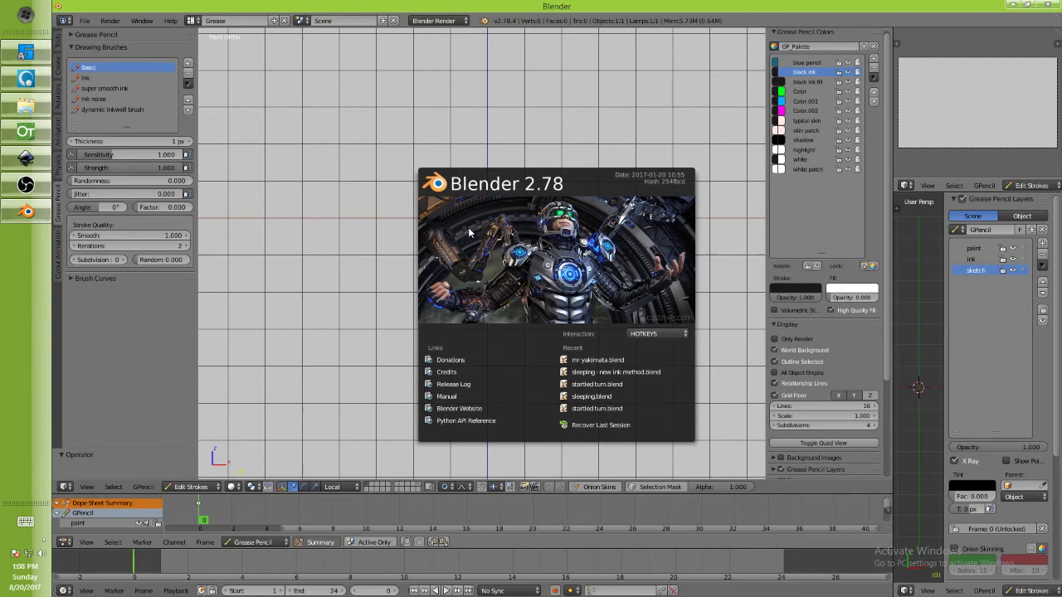
Dismiss the splash, add a plane mesh, and scale it up into a large square
left_click(395, 217)
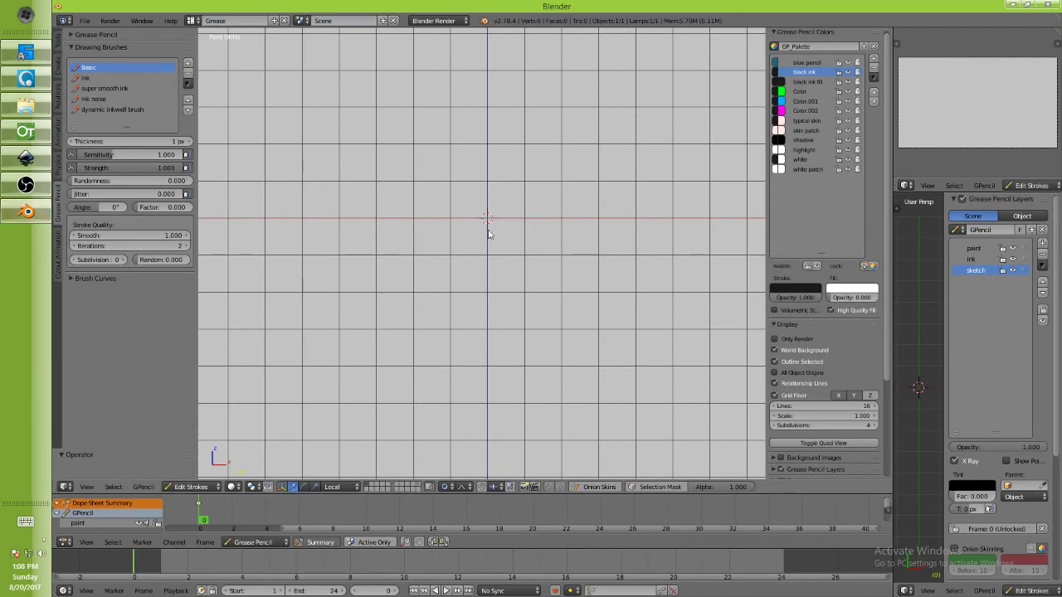
key("shift+a")
mouse_move(484, 224)
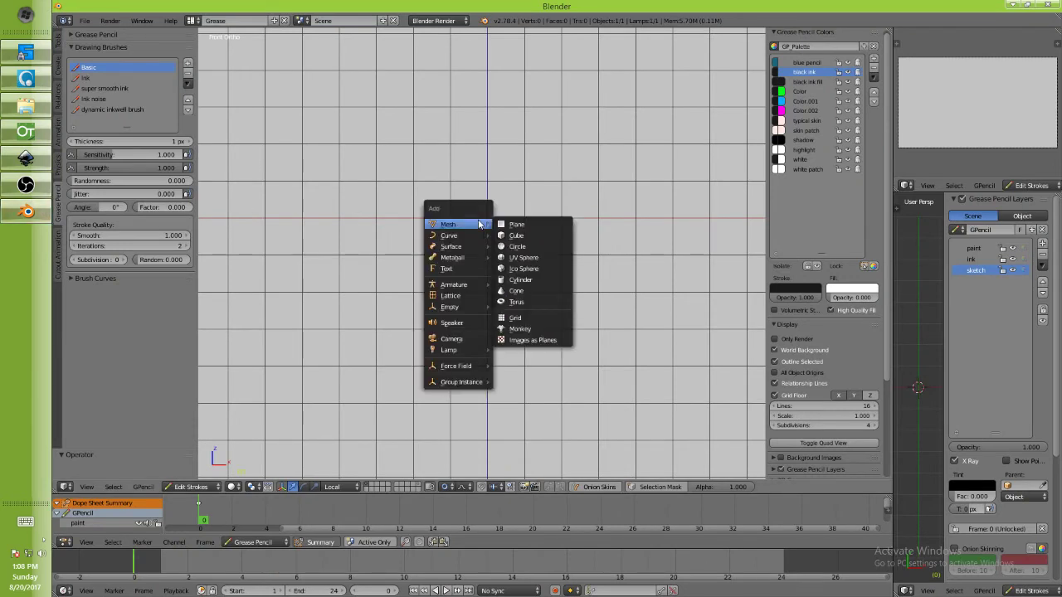
left_click(526, 229)
key("Tab")
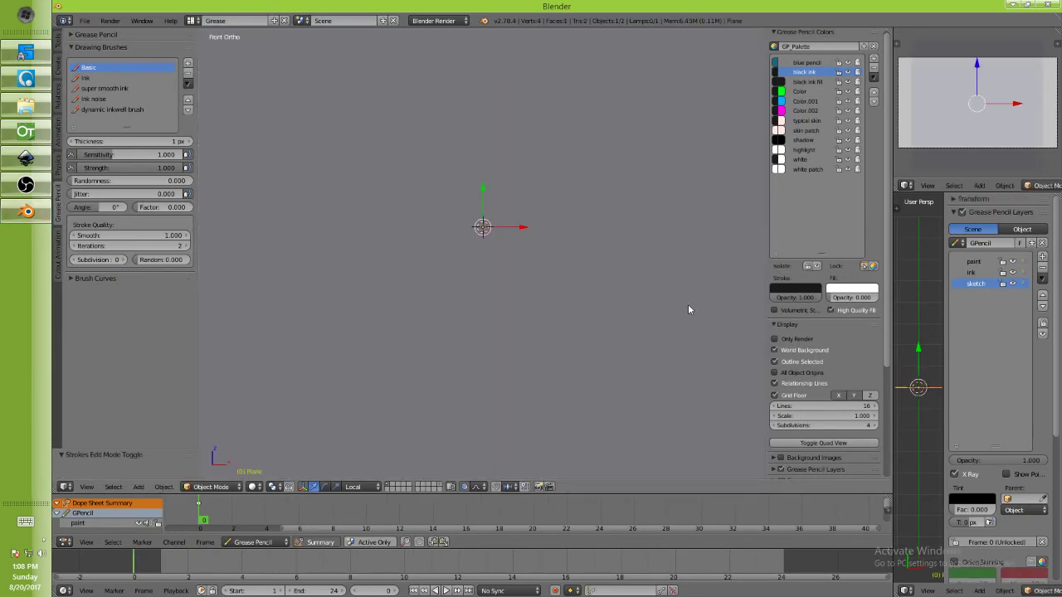
key("s")
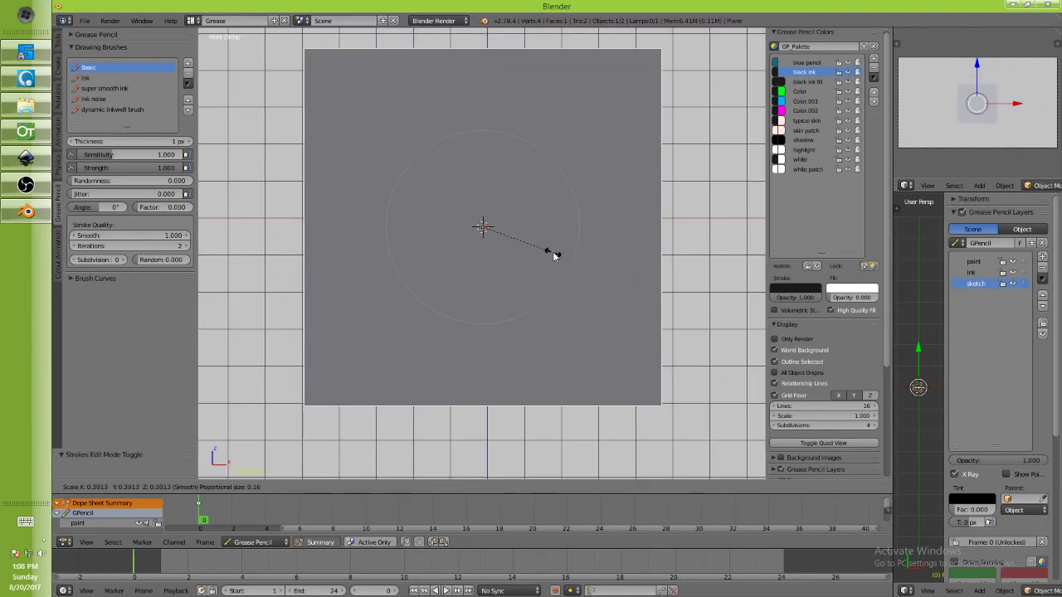
left_click(554, 257)
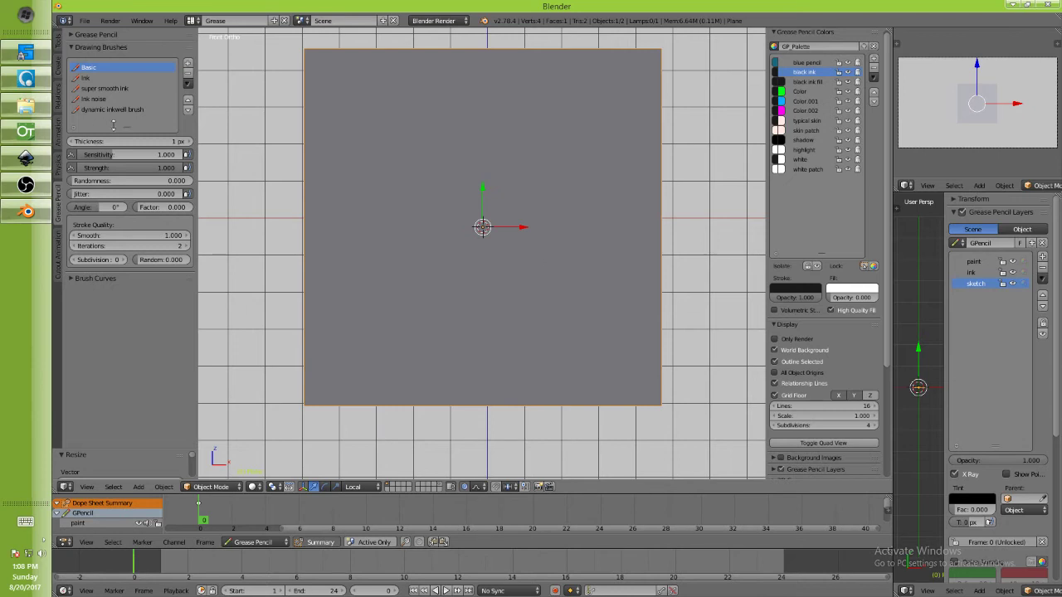
Drag example.png from the file browser into the 3D viewport as an image plane
left_click(25, 107)
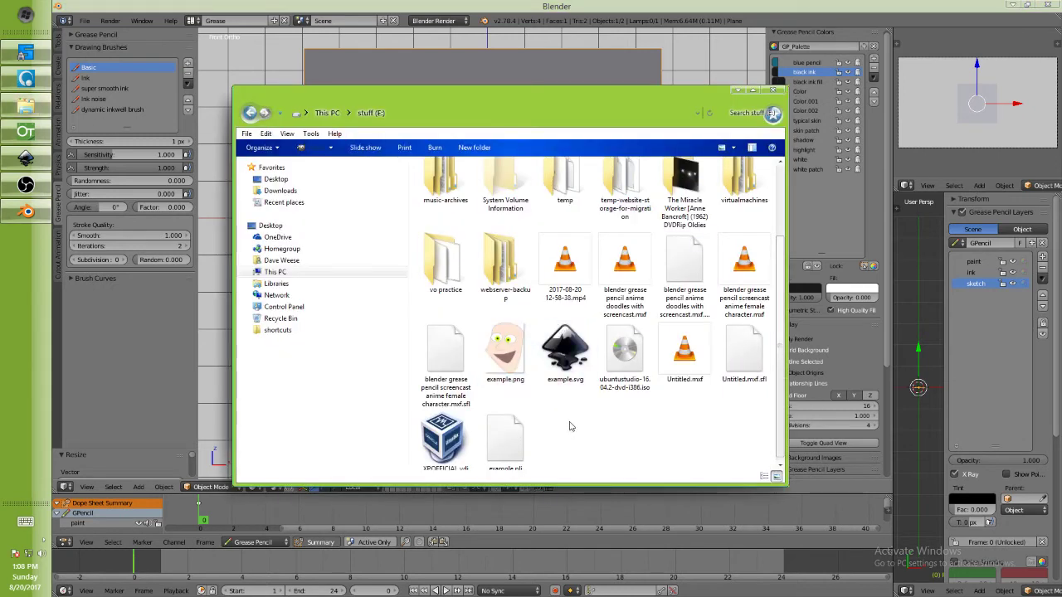
left_click_drag(503, 353, 452, 80)
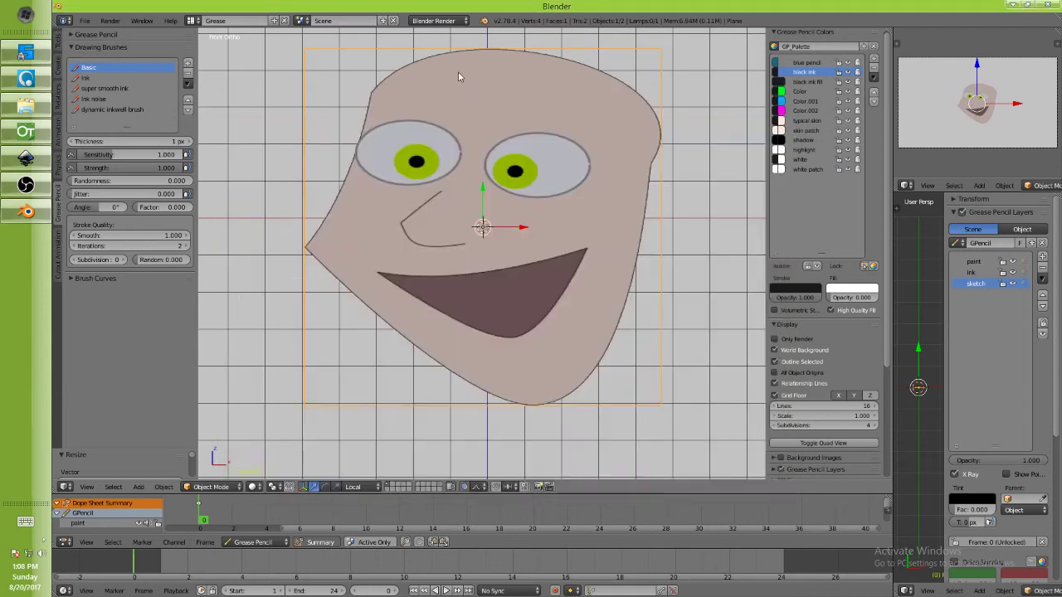
left_click(457, 74)
Scale the face image narrower along X, then switch the area to Properties
key("s")
key("x")
left_click(611, 232)
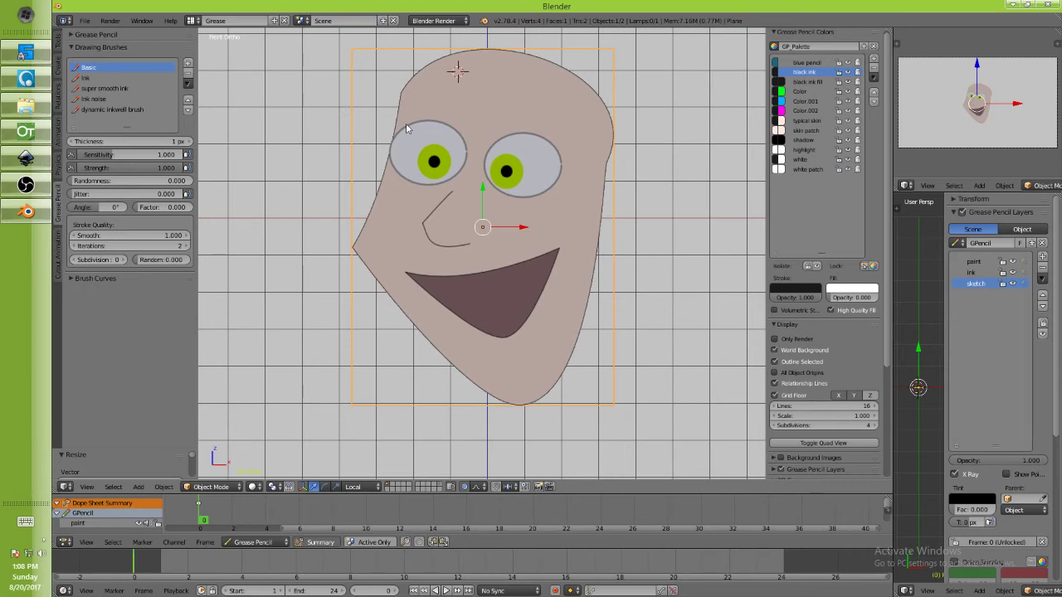
key("shift+F7")
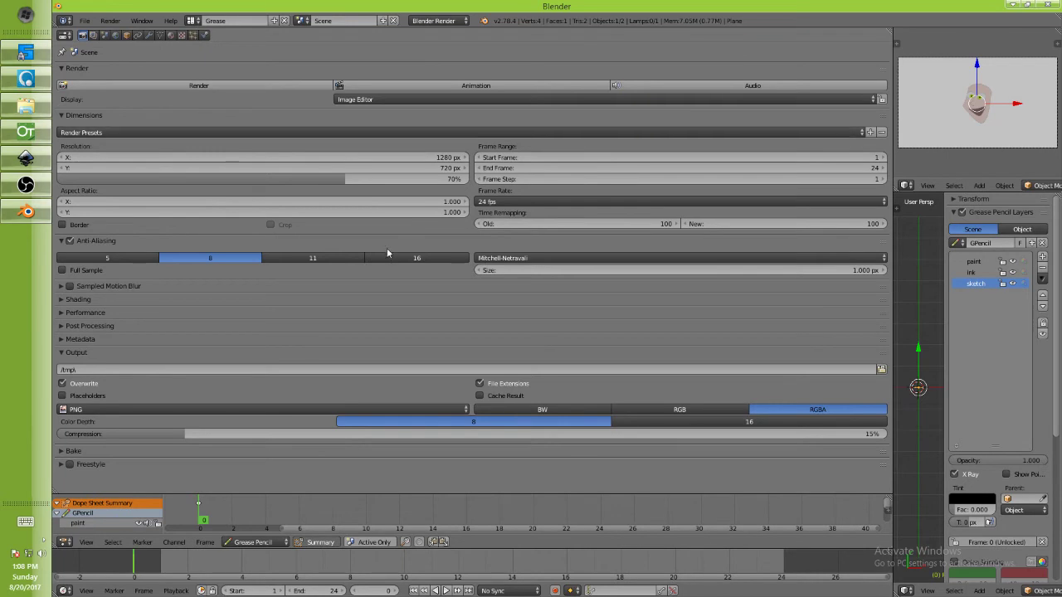
Assign the existing 'Material' to the face plane, then return the area to 3D View
key("shift+F5")
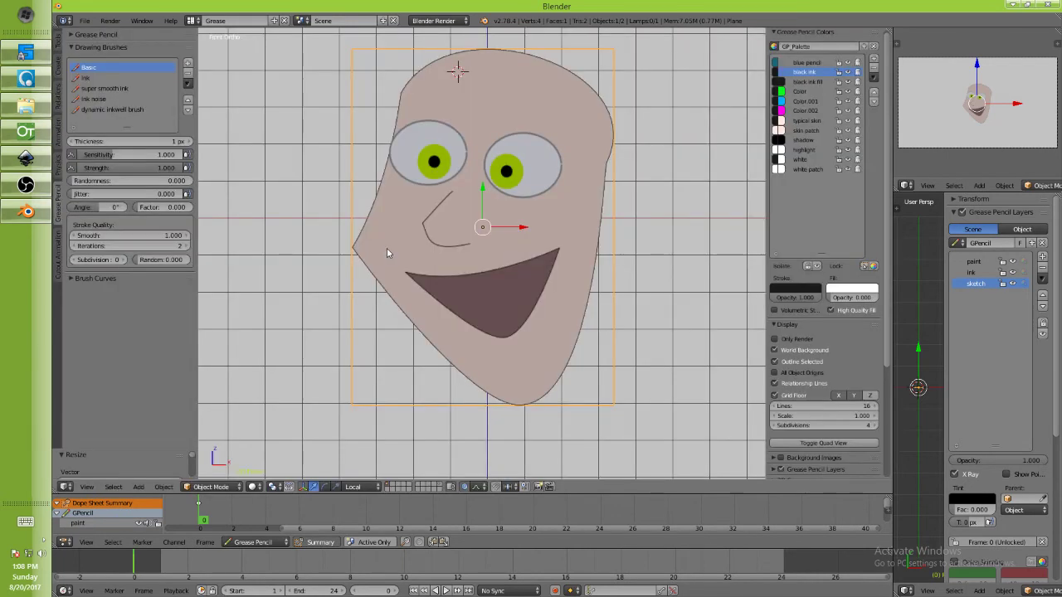
key("shift+F7")
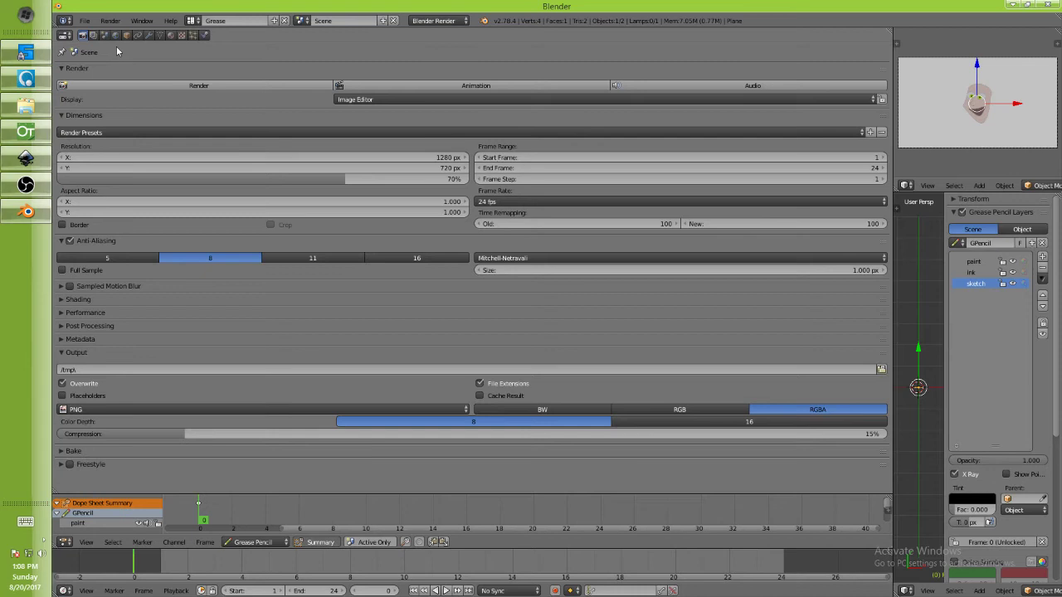
left_click(171, 36)
left_click(64, 108)
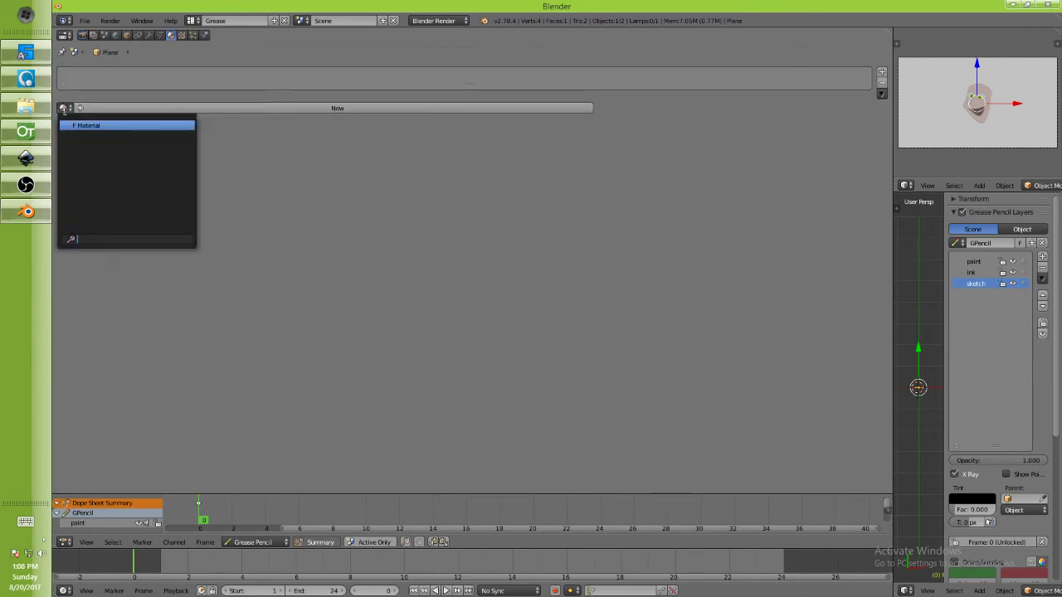
left_click(79, 124)
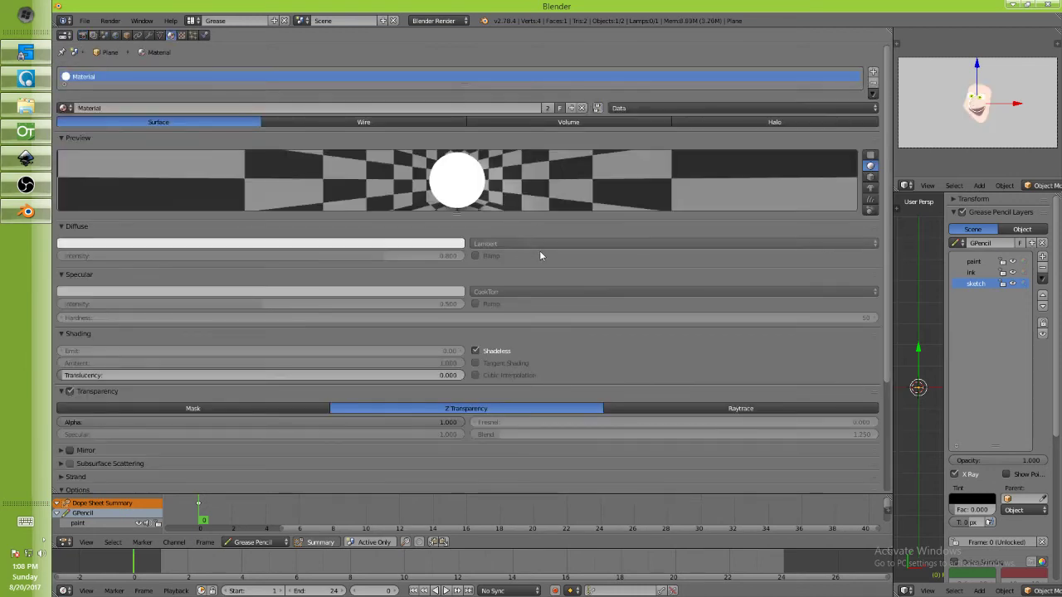
scroll(540, 254, "down", 5)
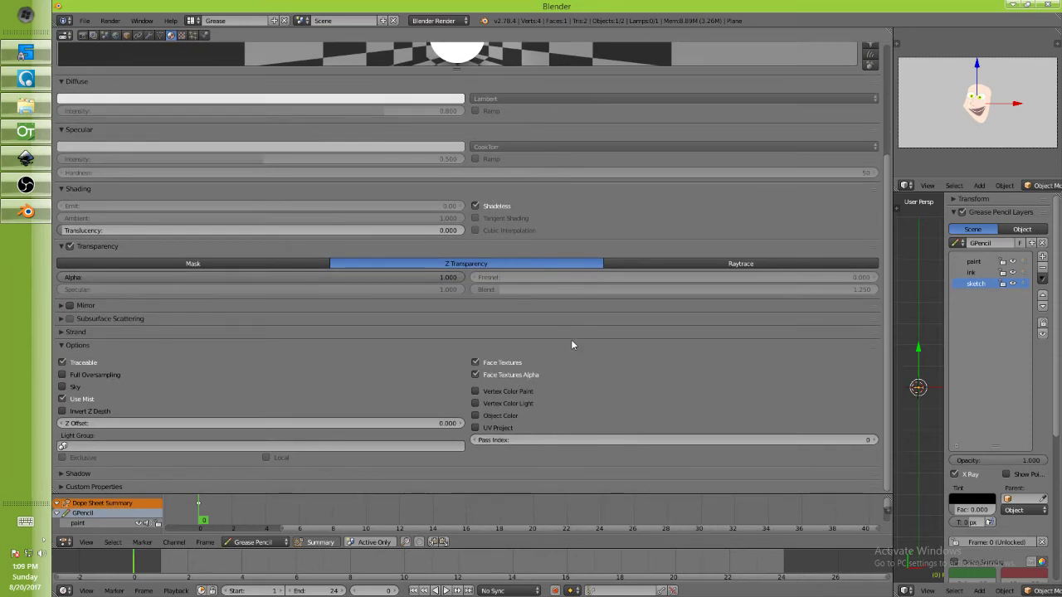
scroll(529, 303, "up", 3)
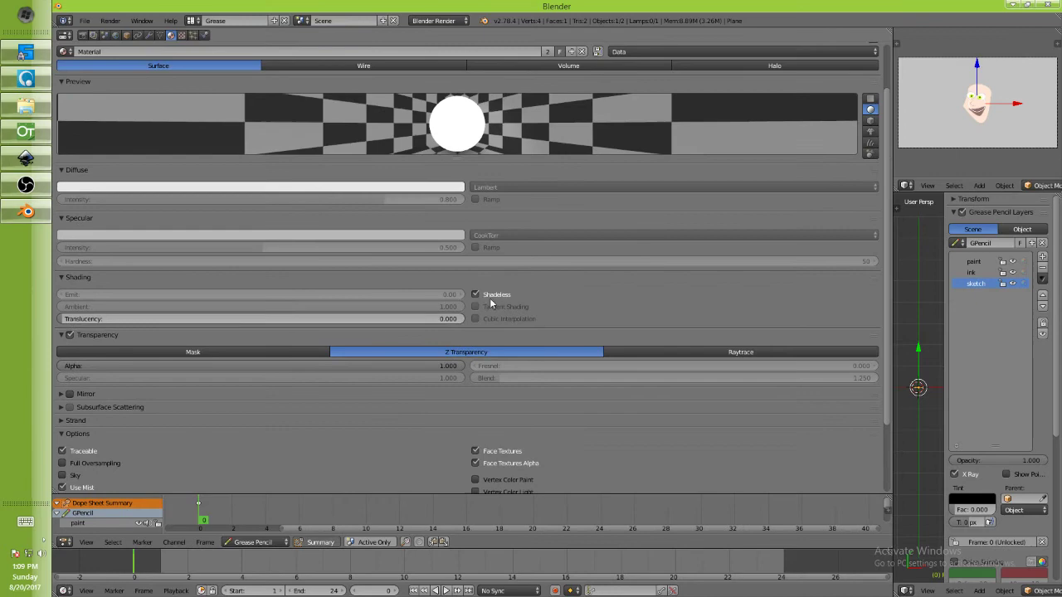
left_click(26, 209)
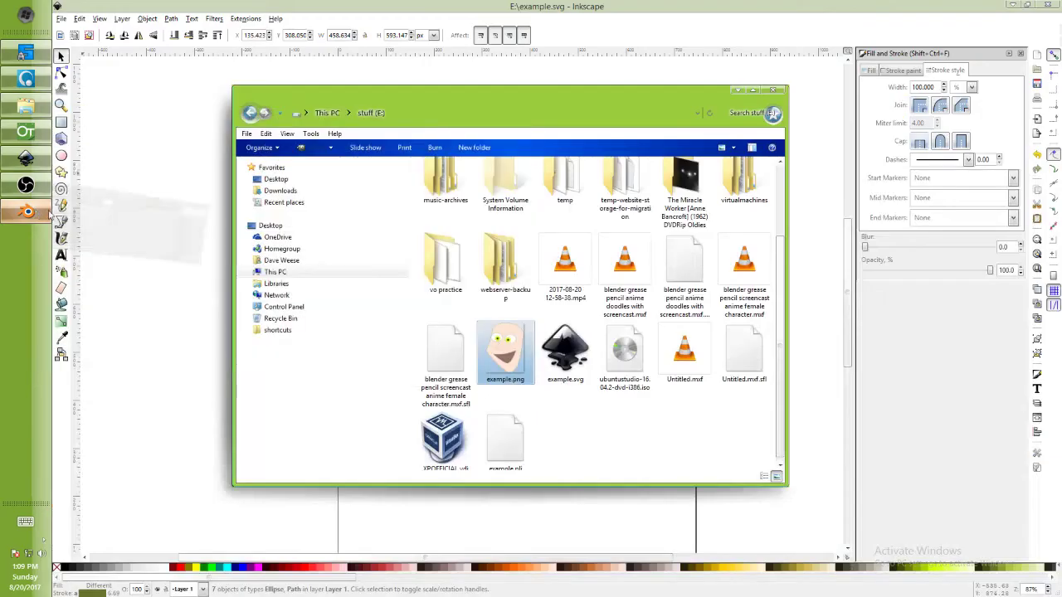
left_click(26, 210)
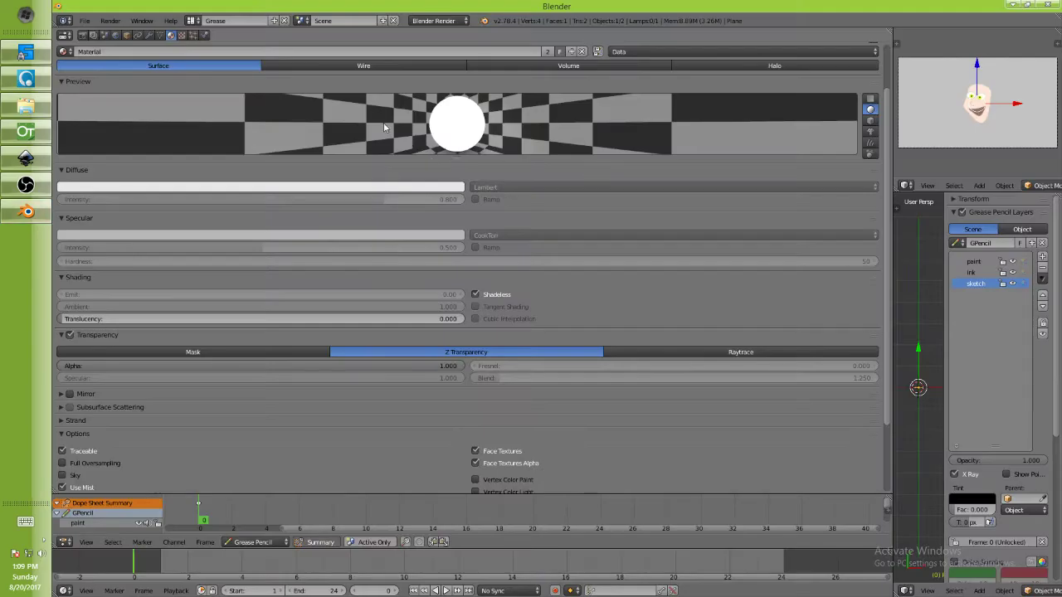
key("shift+F5")
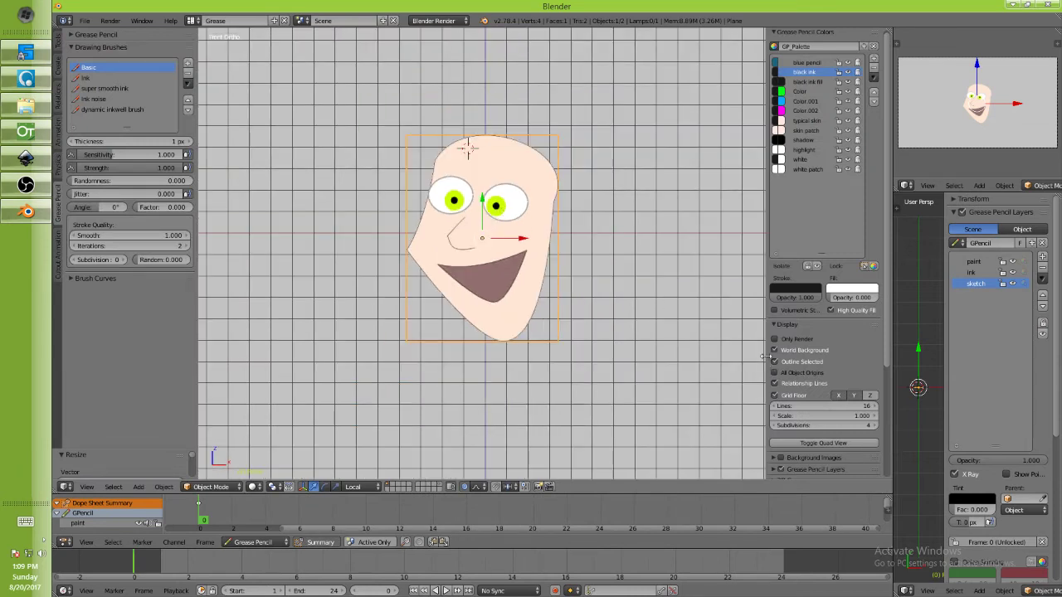
left_click(784, 339)
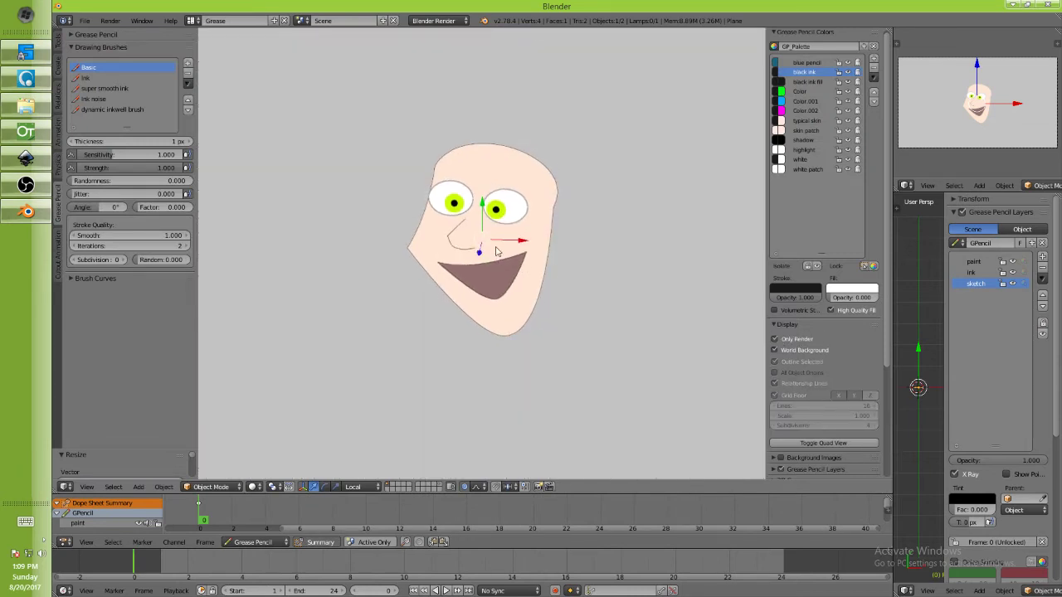
key("F12")
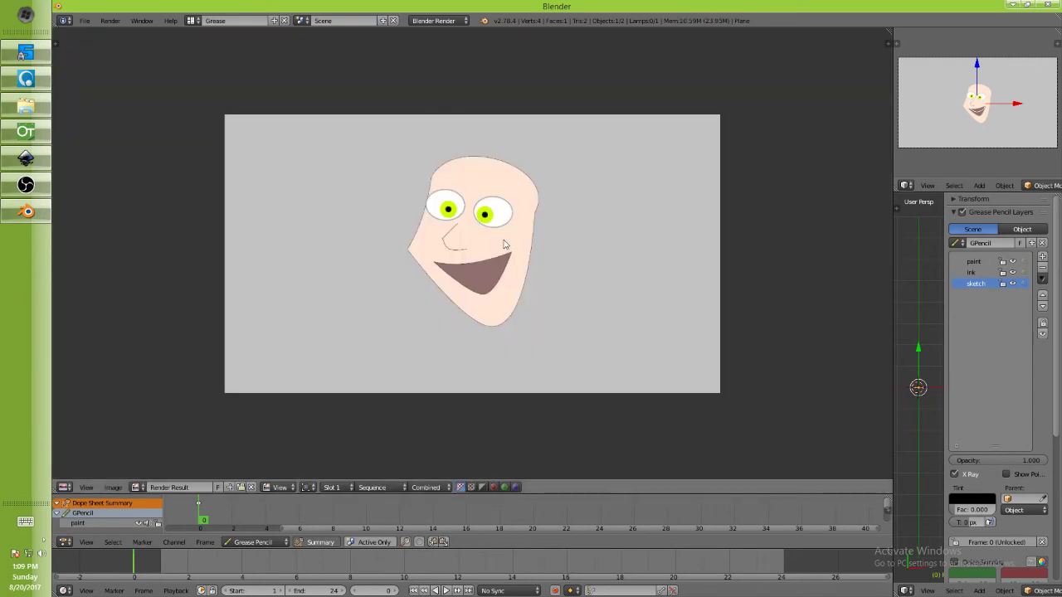
key("Escape")
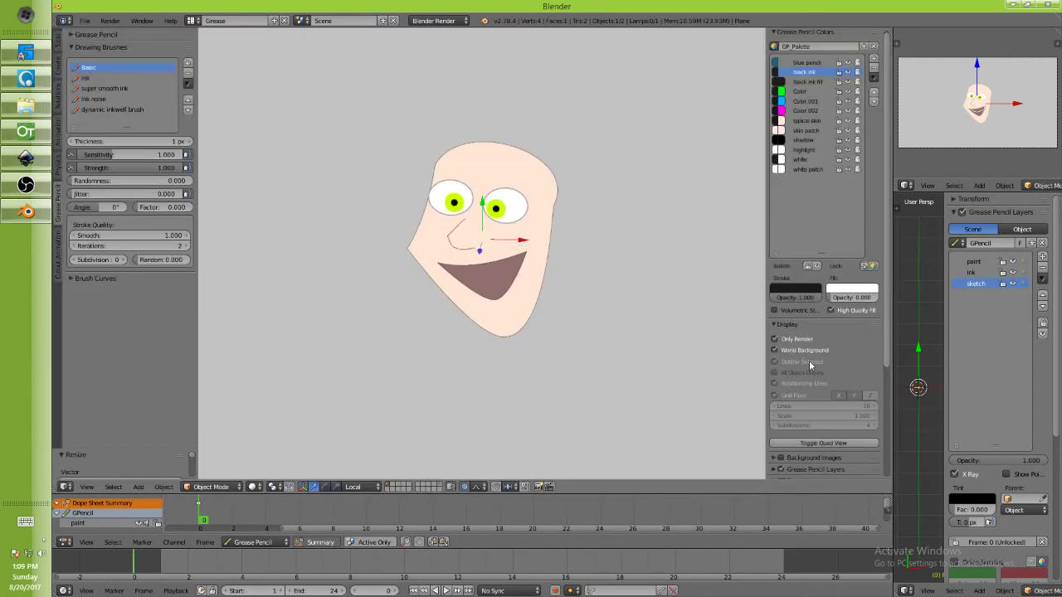
left_click(775, 339)
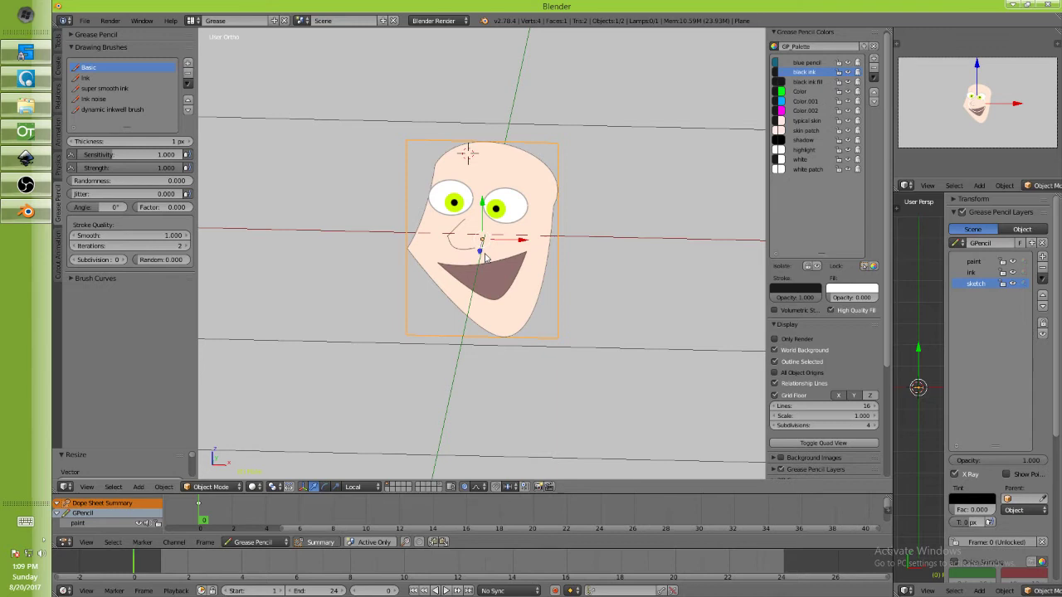
key("KP_1")
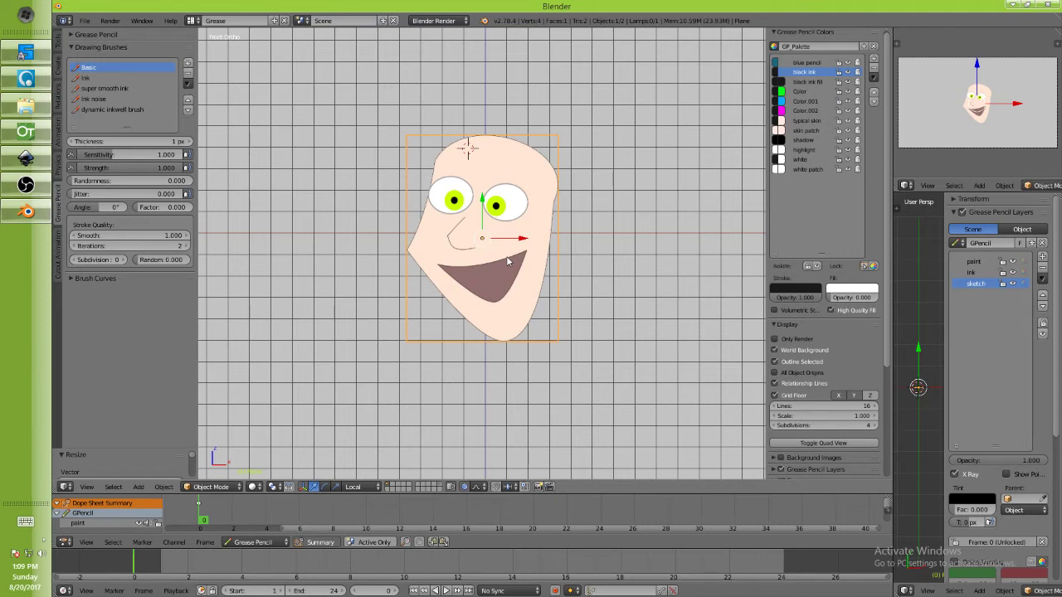
Centre the 3D cursor and return to a zoomed orthographic front view of the face
key("shift+c")
key("KP_5")
key("KP_5")
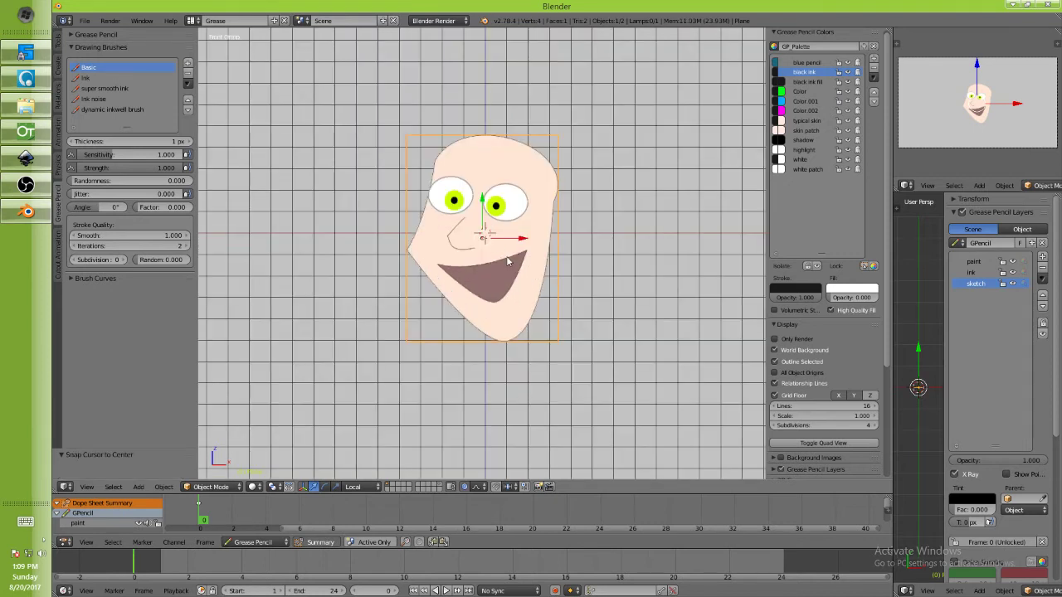
middle_click_drag(509, 262, 435, 249)
key("KP_5")
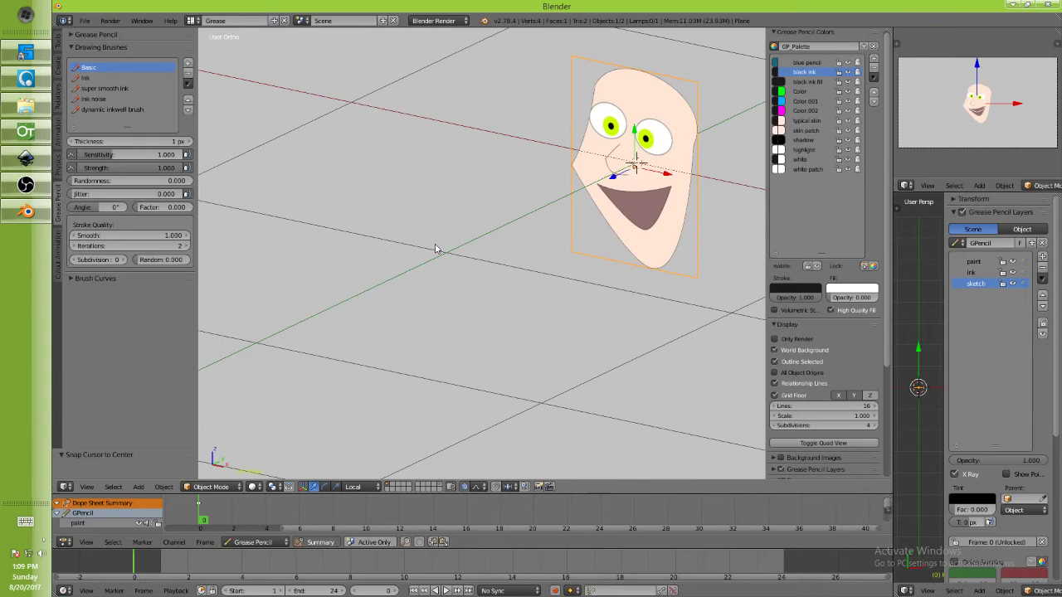
key("KP_1")
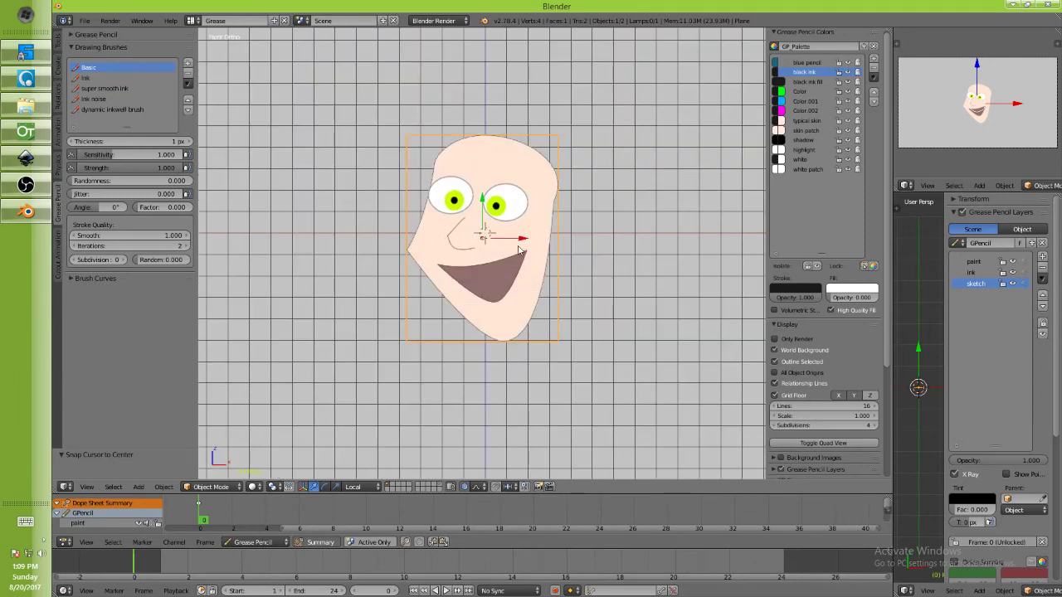
scroll(519, 247, "up", 2)
scroll(518, 248, "up", 1)
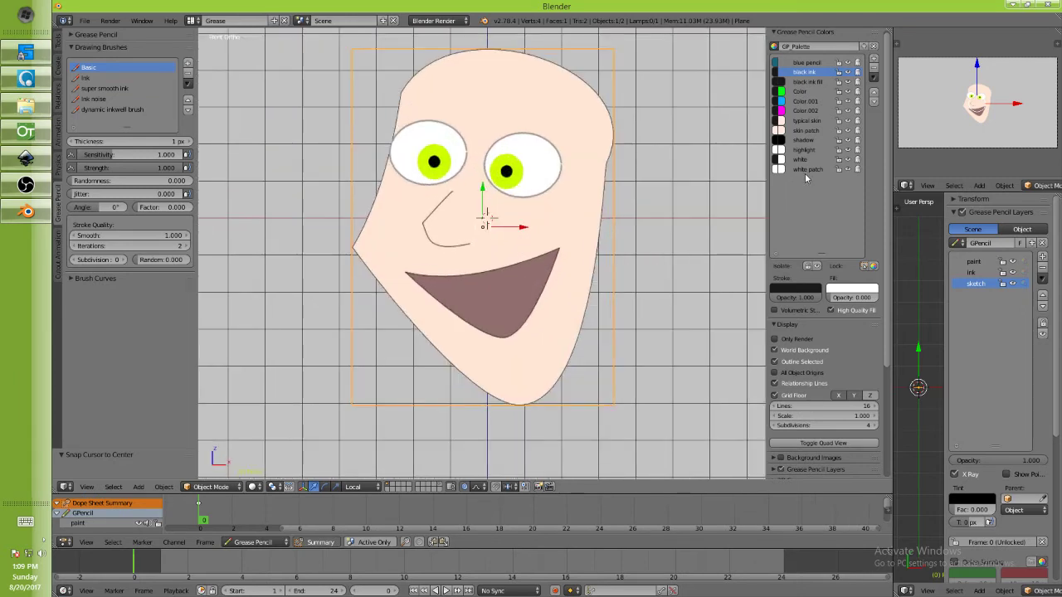
Draw a skin-coloured grease-pencil patch covering the mouth and lower face
left_click(782, 131)
left_click(799, 131)
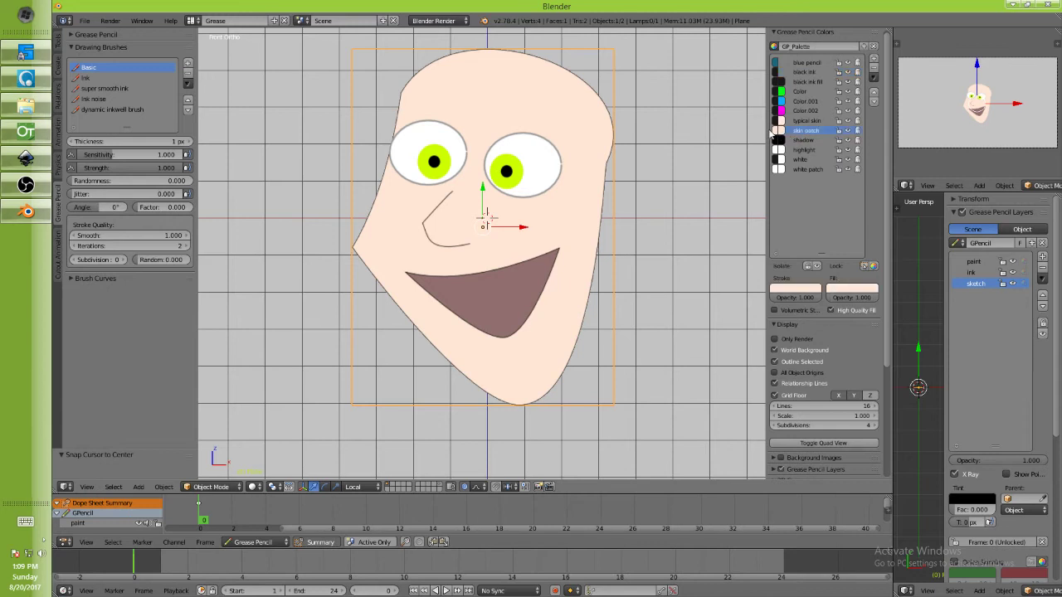
left_click_drag(567, 233, 528, 239)
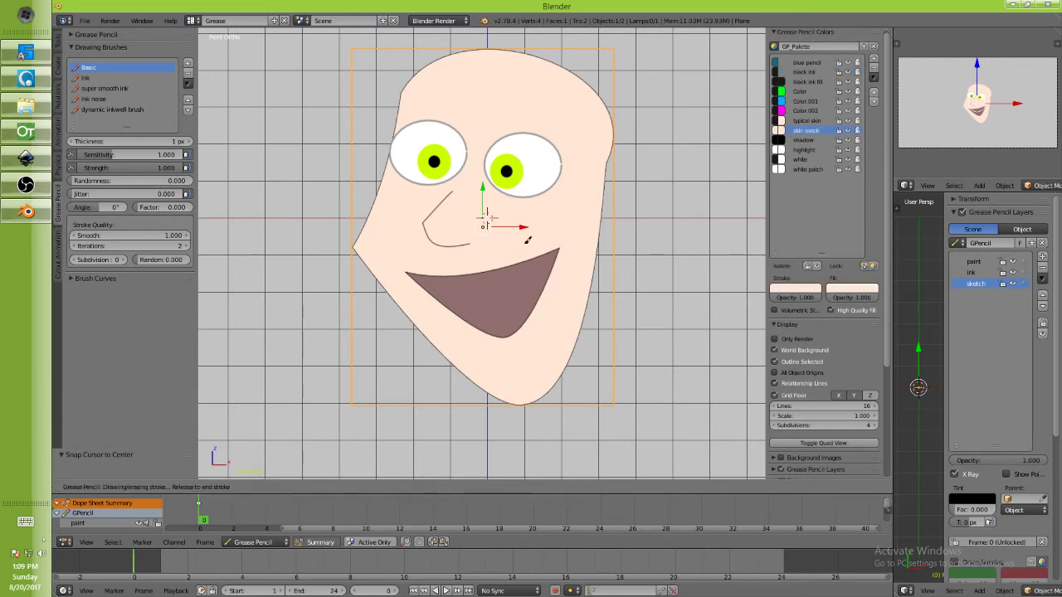
left_click_drag(458, 344, 550, 341)
left_click_drag(578, 236, 581, 234)
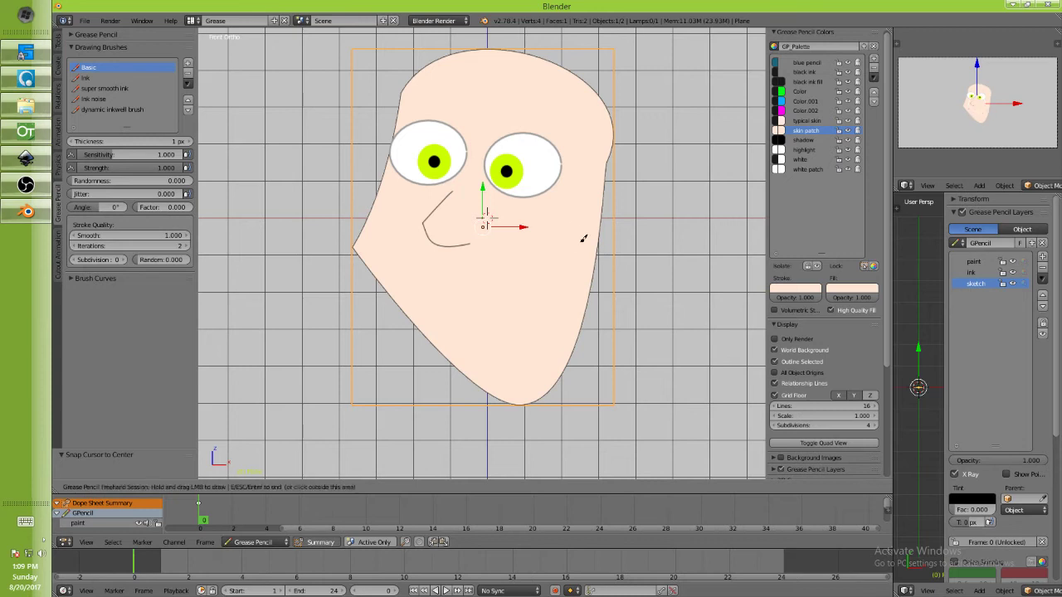
left_click(804, 127)
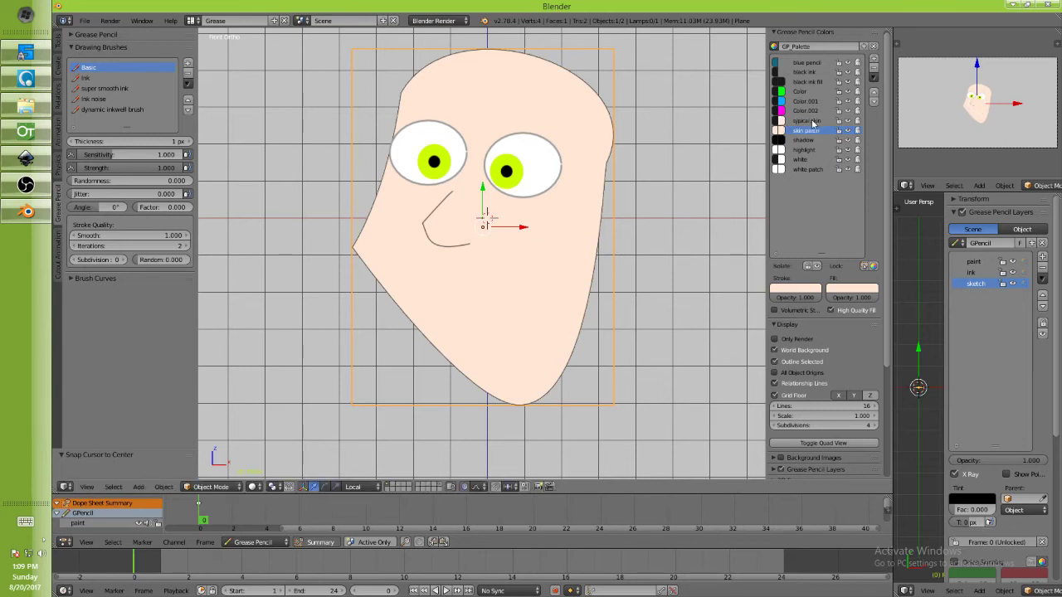
Draw a closed mouth shape in the typical skin colour and end the drawing session
left_click(811, 121)
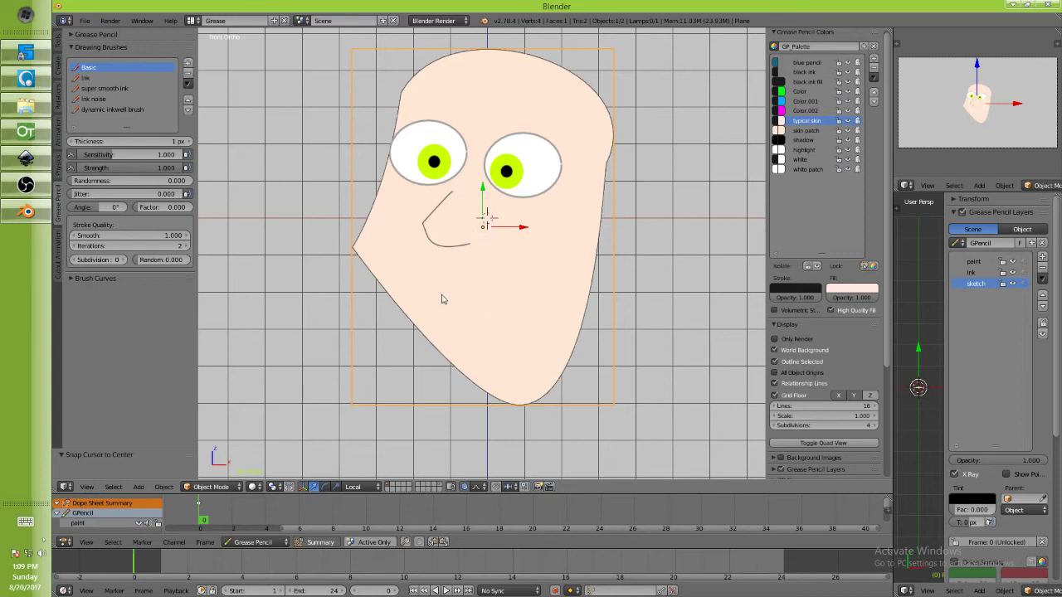
mouse_move(442, 295)
left_mouse_down()
mouse_move(575, 253)
mouse_move(563, 289)
mouse_move(463, 307)
left_mouse_up()
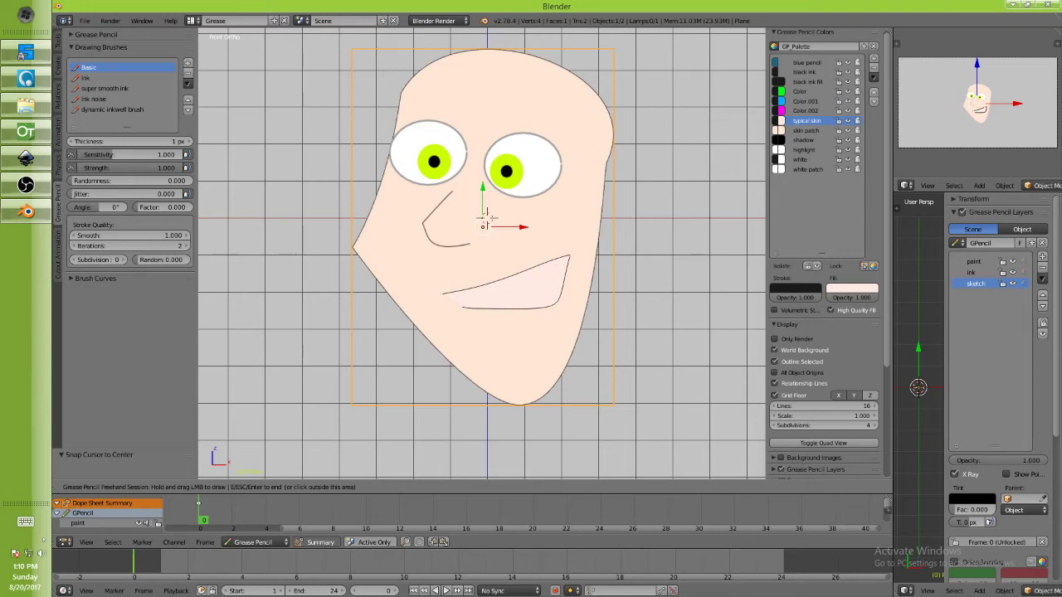
key("Escape")
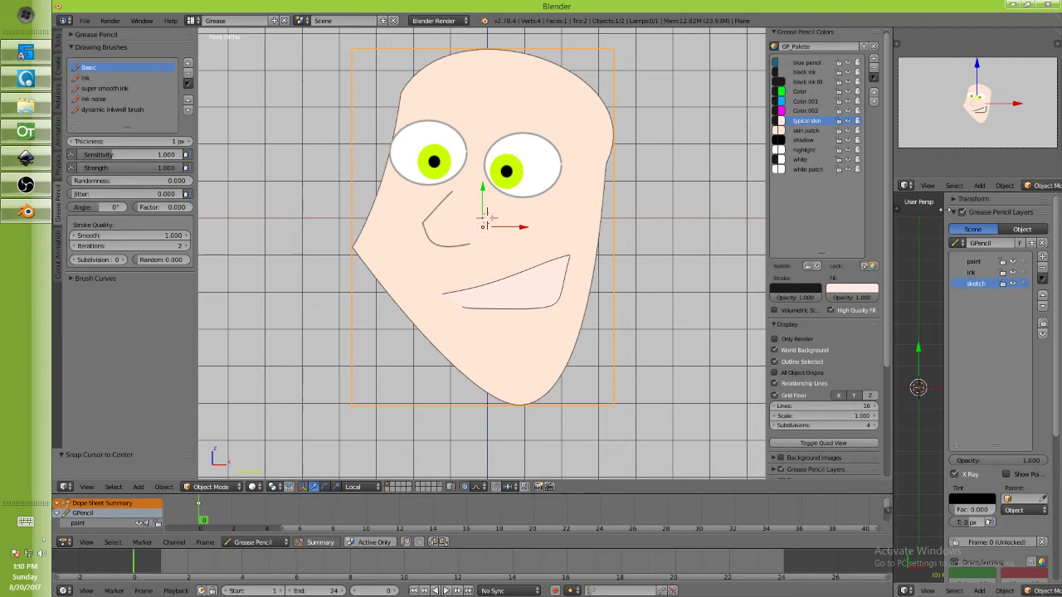
Turn the lower-right area into Properties and add a Subdivision Surface modifier to the plane
left_click_drag(948, 213, 895, 214)
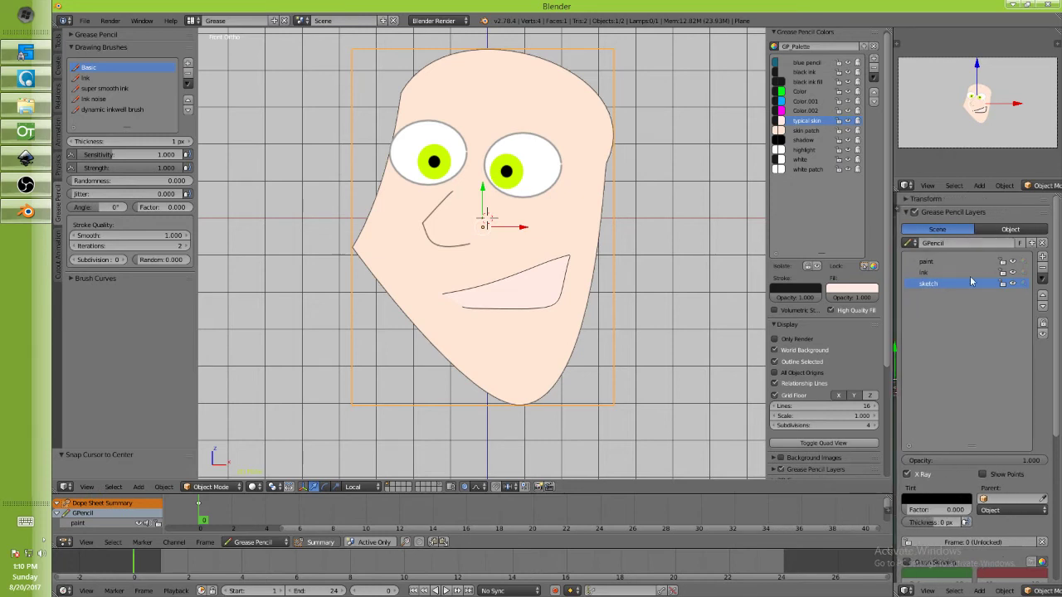
key("n")
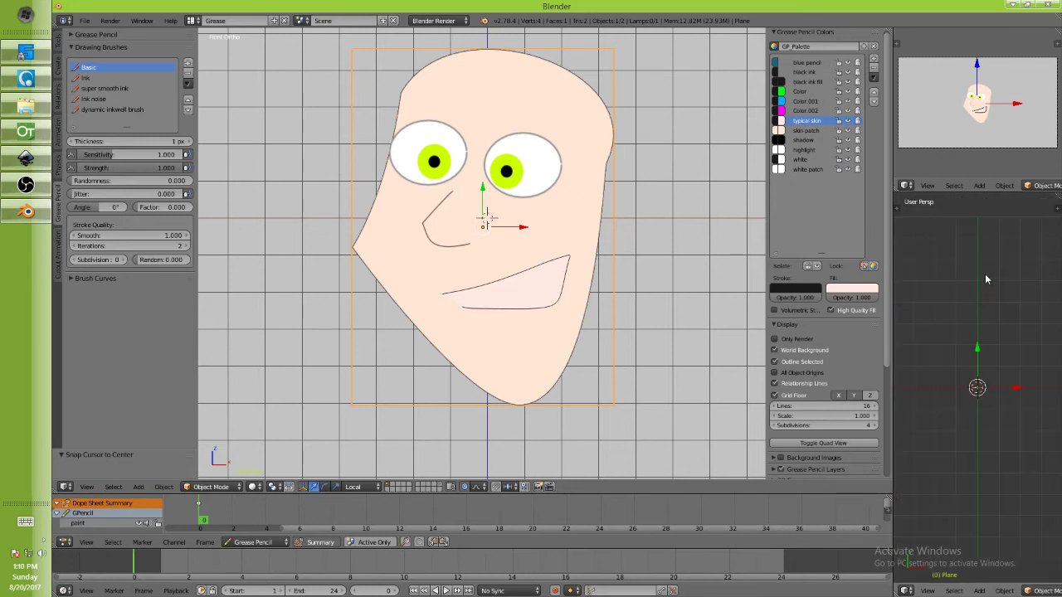
left_click(907, 591)
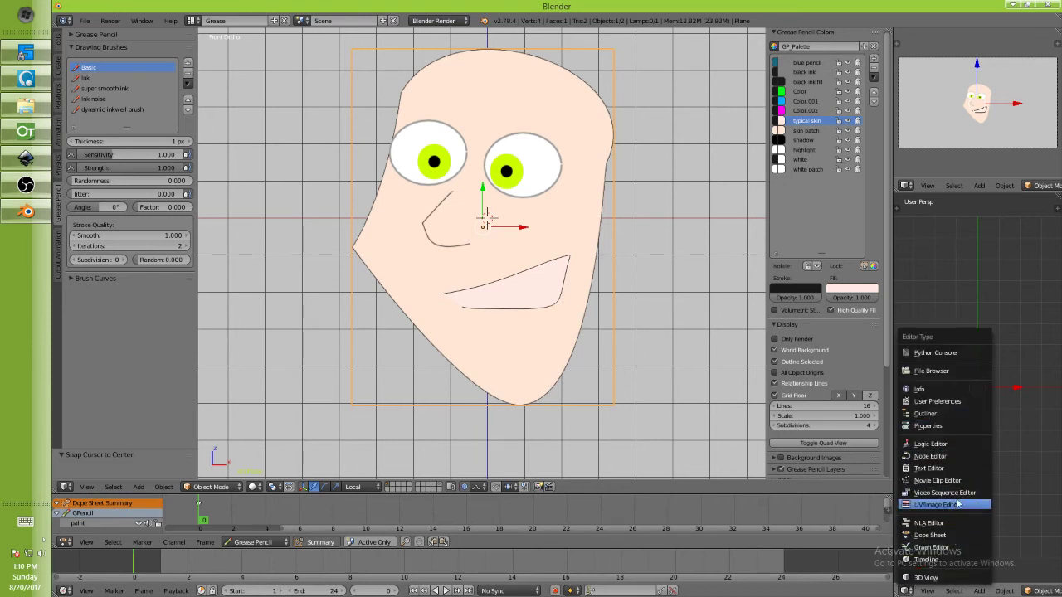
left_click(929, 426)
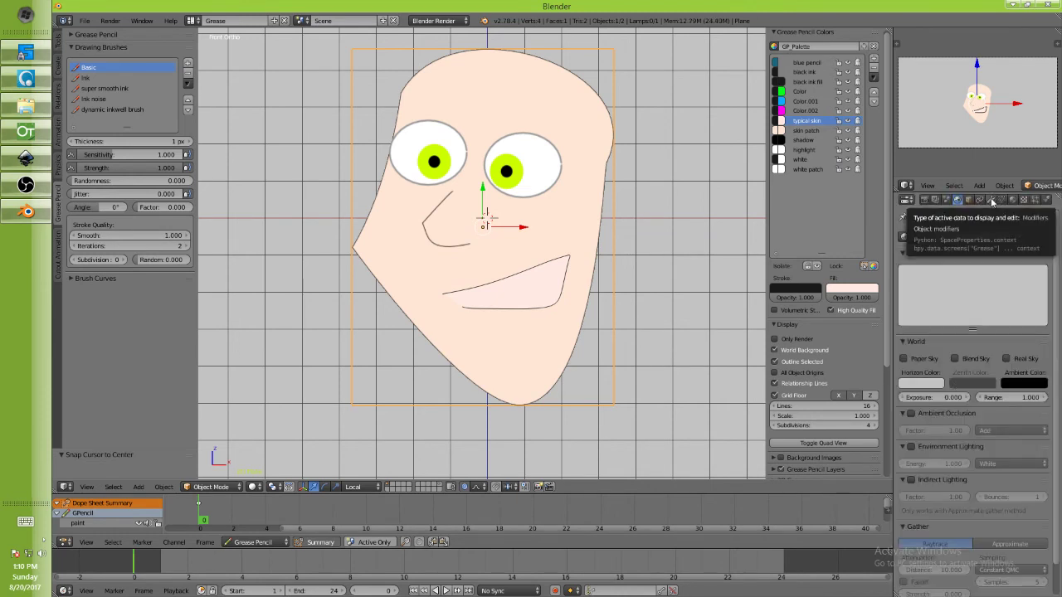
left_click(992, 203)
left_click(935, 239)
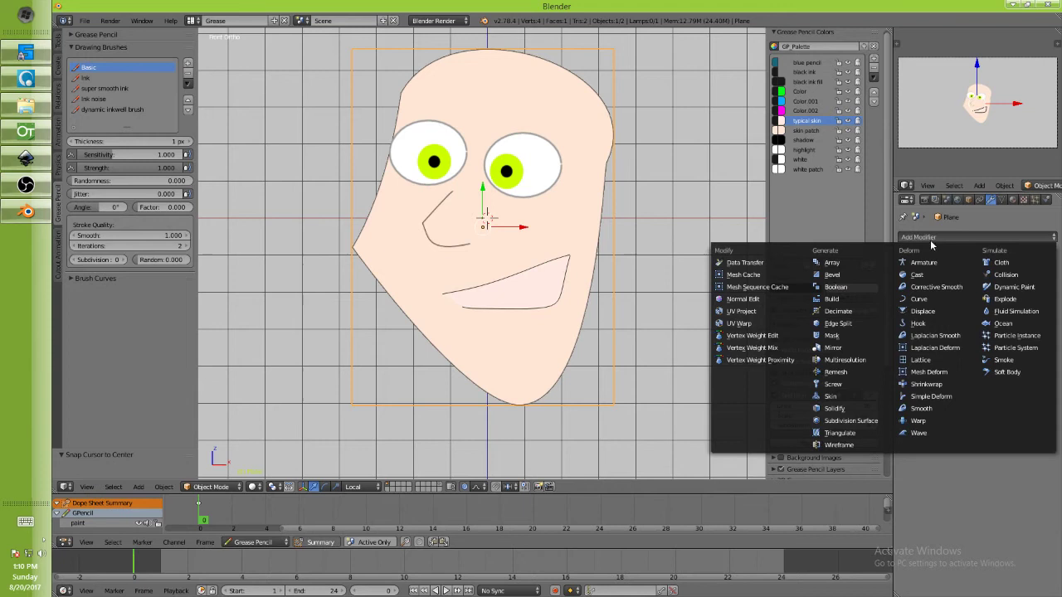
left_click(871, 421)
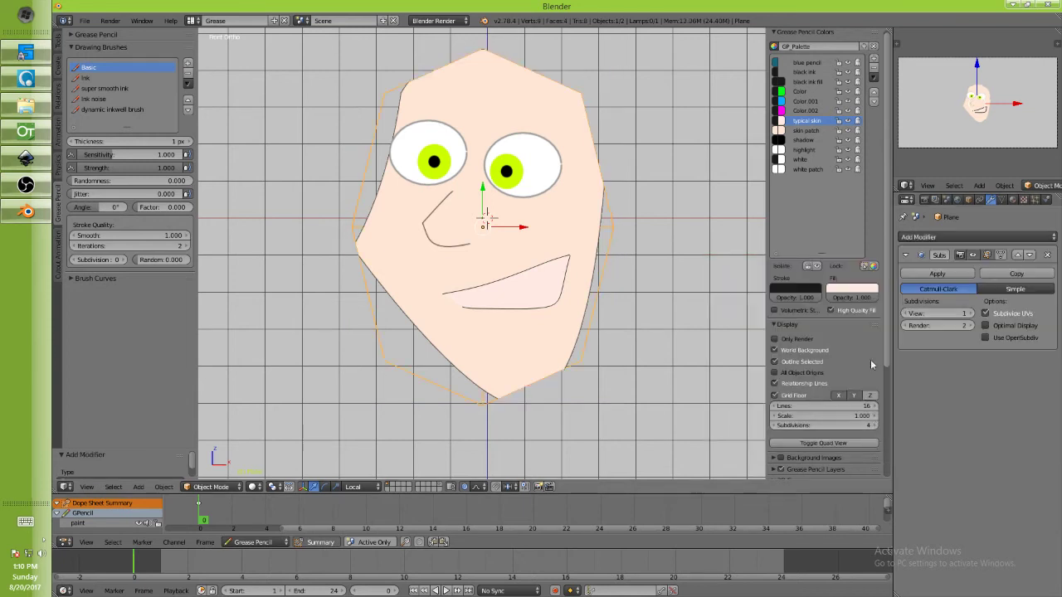
Set the subdivision to Simple with 4 view and 4 render levels
left_click(967, 313)
left_click(1020, 290)
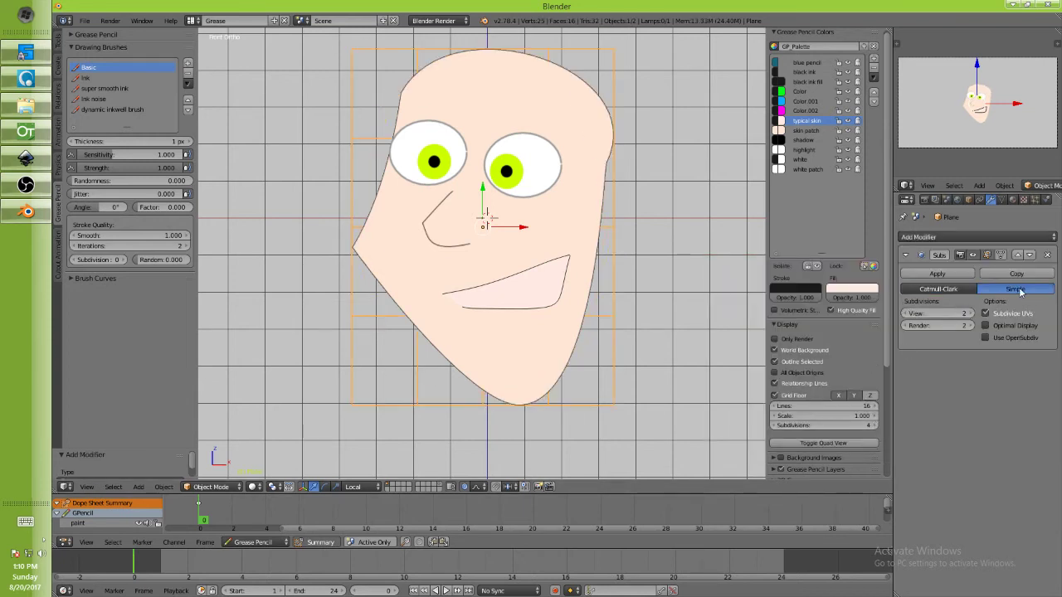
left_click(968, 290)
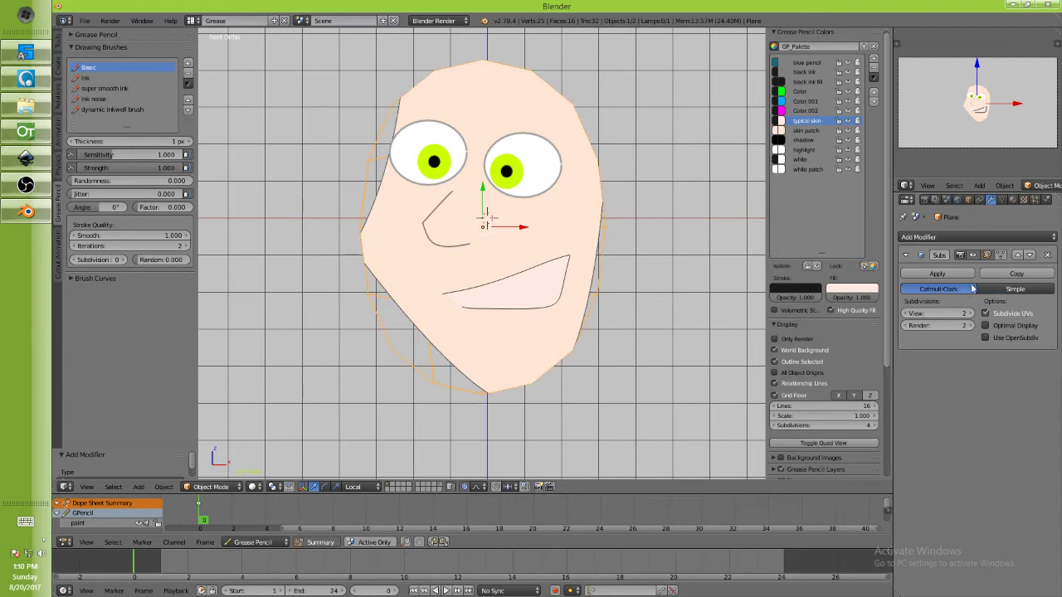
left_click(1008, 290)
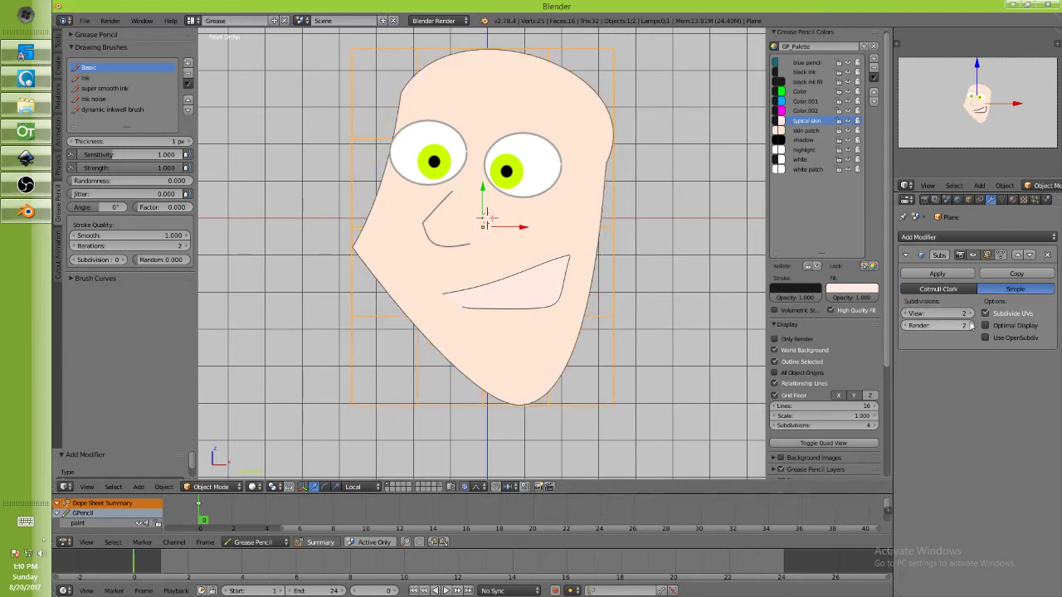
left_click(970, 314)
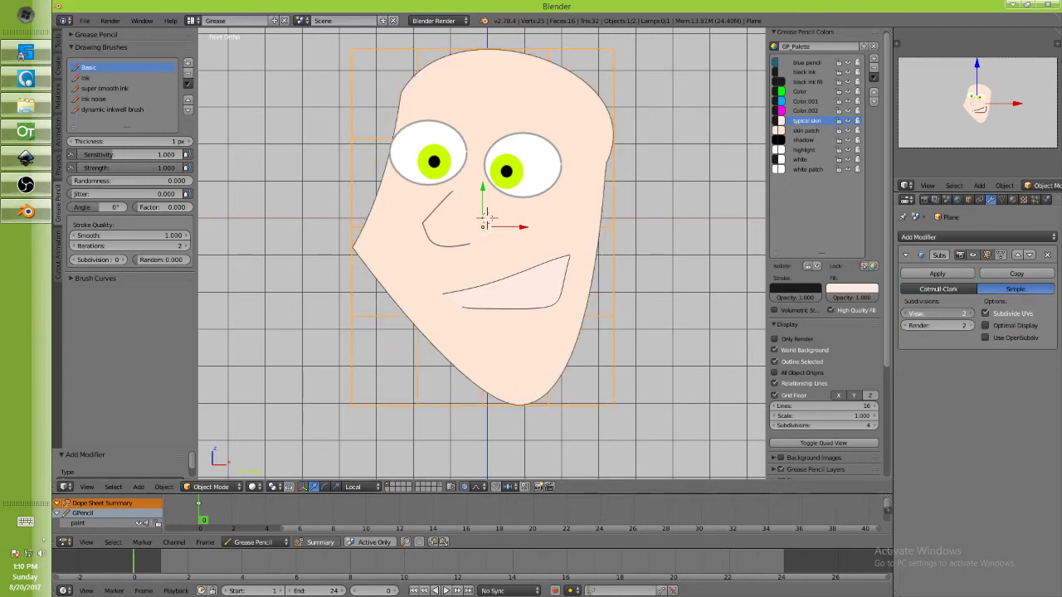
left_click(970, 314)
left_click(967, 325)
left_click(966, 325)
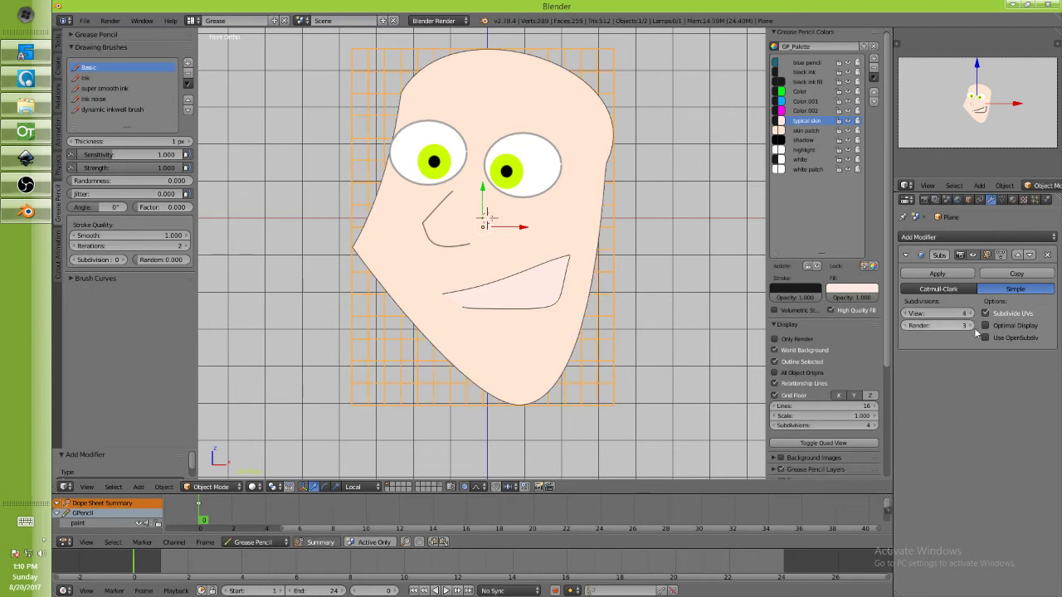
Apply the subdivision and bulge the grid's right and left edges outward with proportional editing
left_click(938, 274)
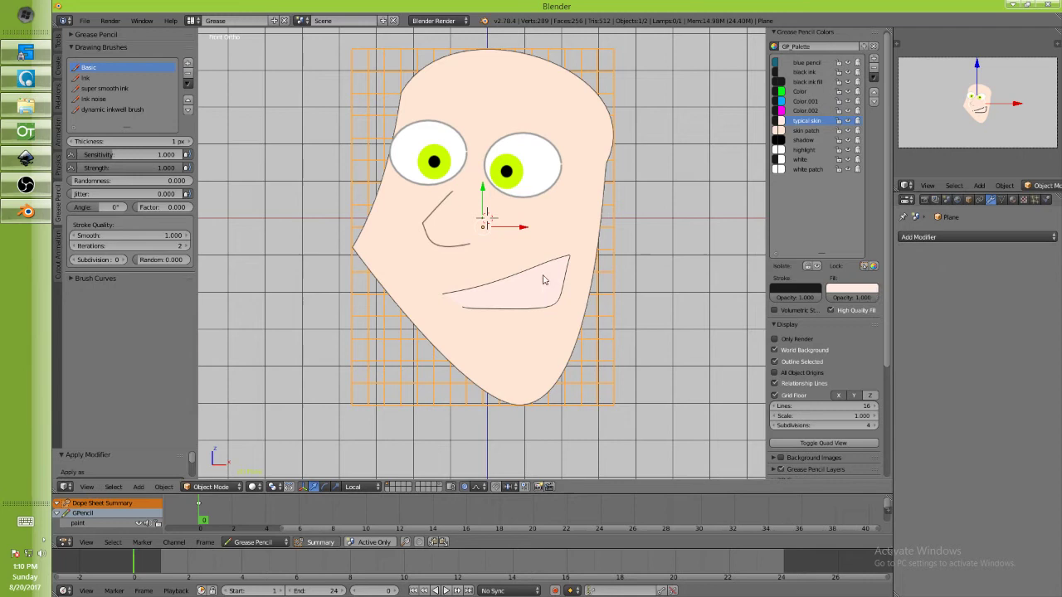
key("Tab")
right_click(612, 227)
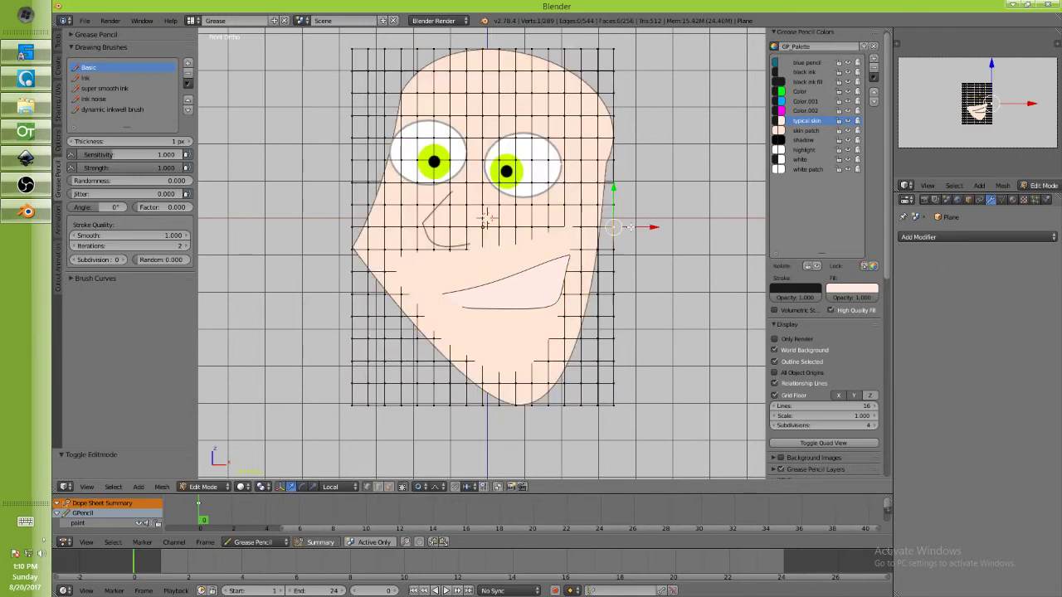
key("g")
left_click(624, 229)
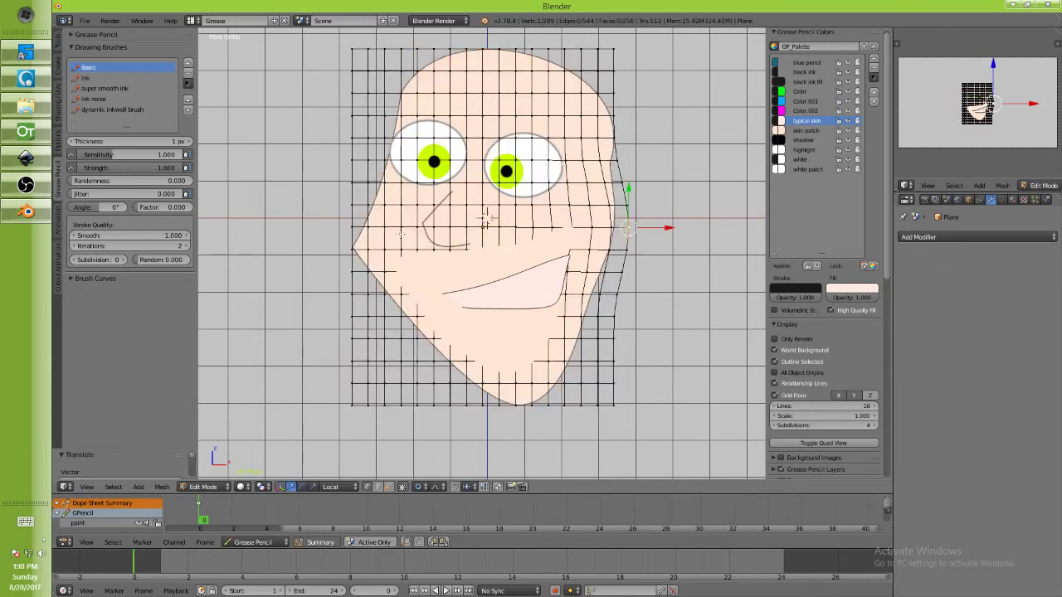
right_click(370, 204)
key("g")
left_click(353, 203)
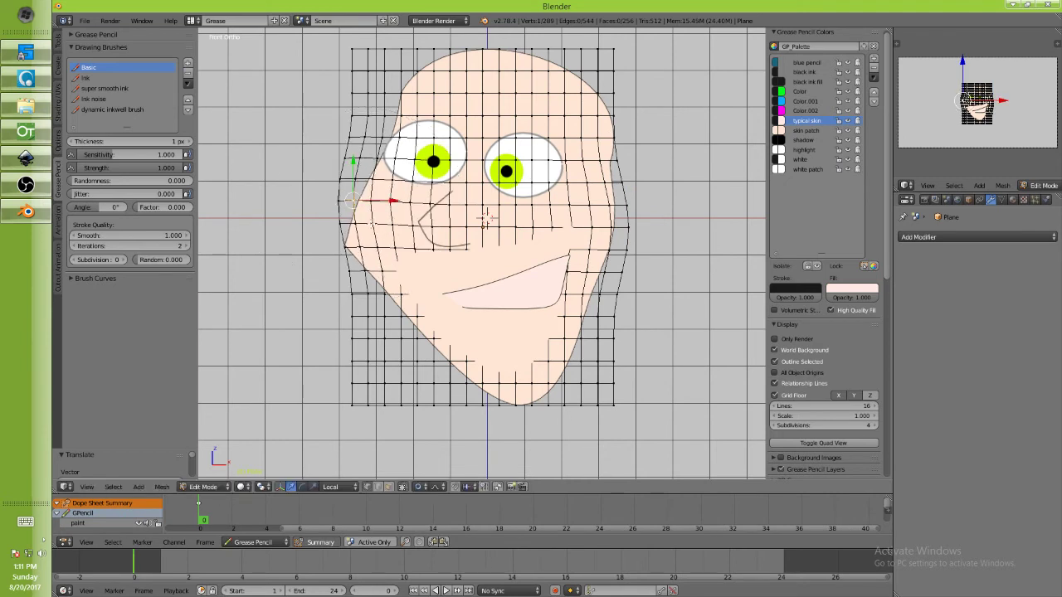
Pull a lower-left grid vertex down and right to stretch the face's lower part
right_click(401, 315)
key("g")
right_click(429, 333)
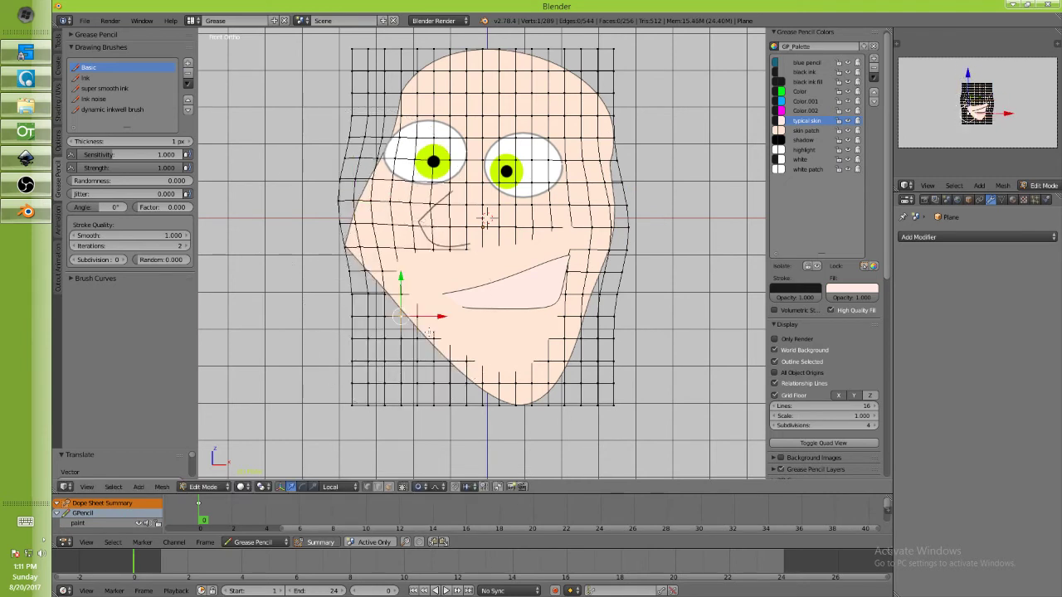
key("g")
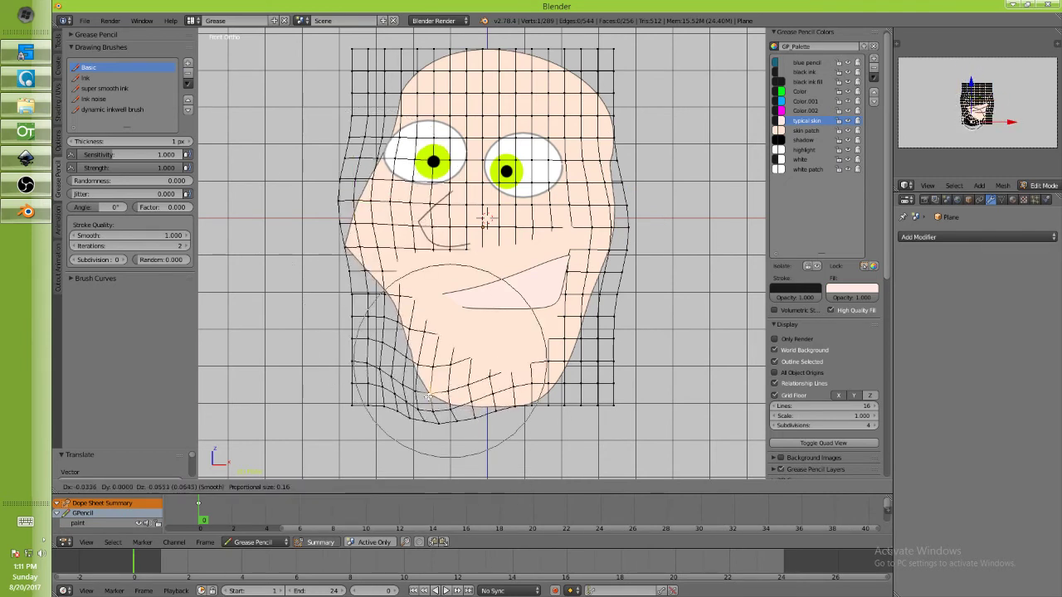
left_click(543, 285)
key("Tab")
Inspect the reshaped face and place the 3D cursor near it
scroll(589, 239, "down", 2)
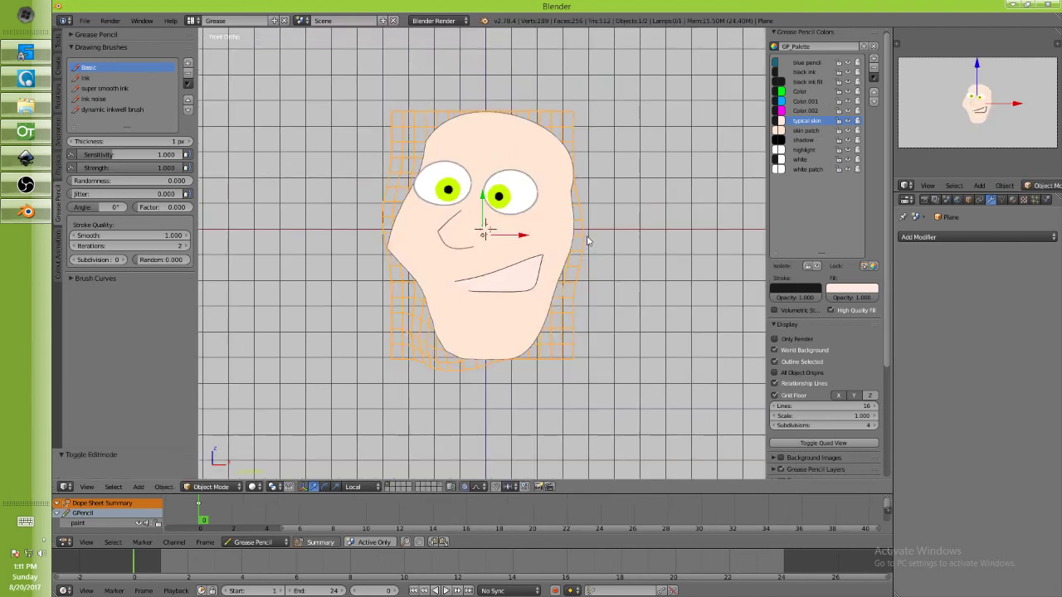
scroll(588, 239, "up", 3)
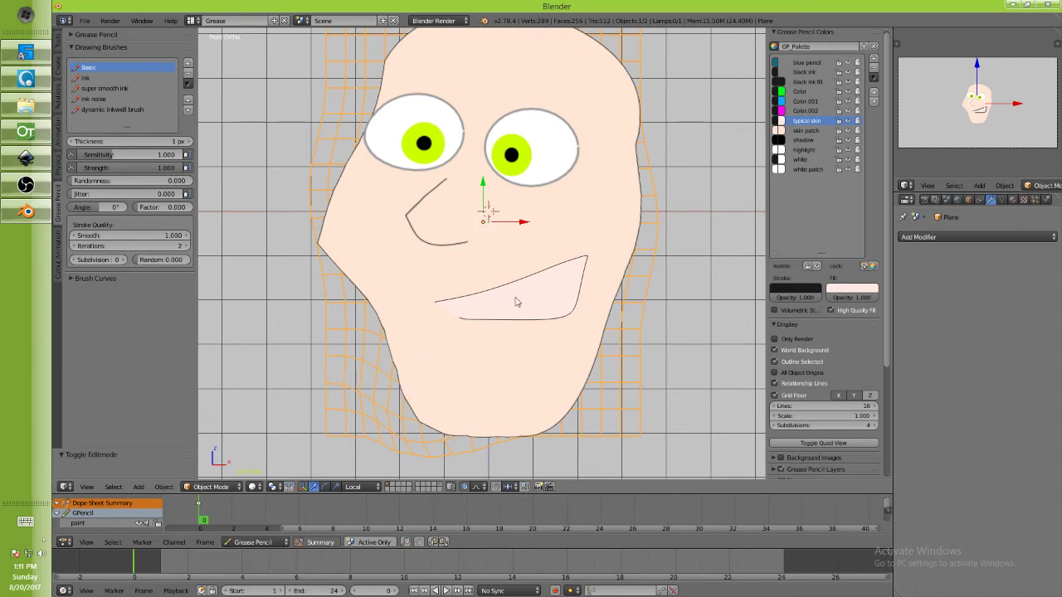
scroll(523, 234, "down", 2)
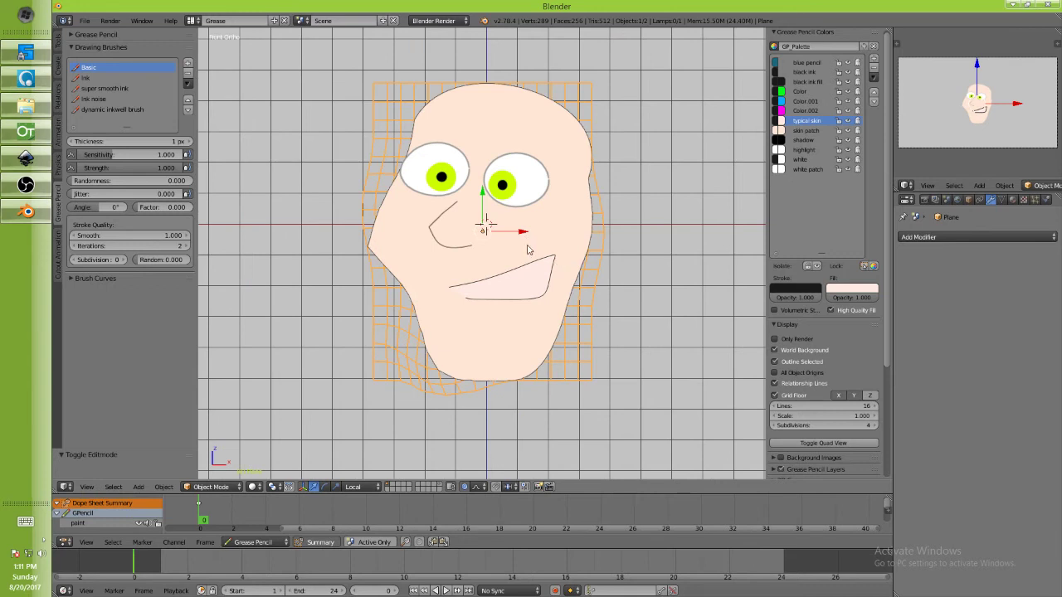
key("Tab")
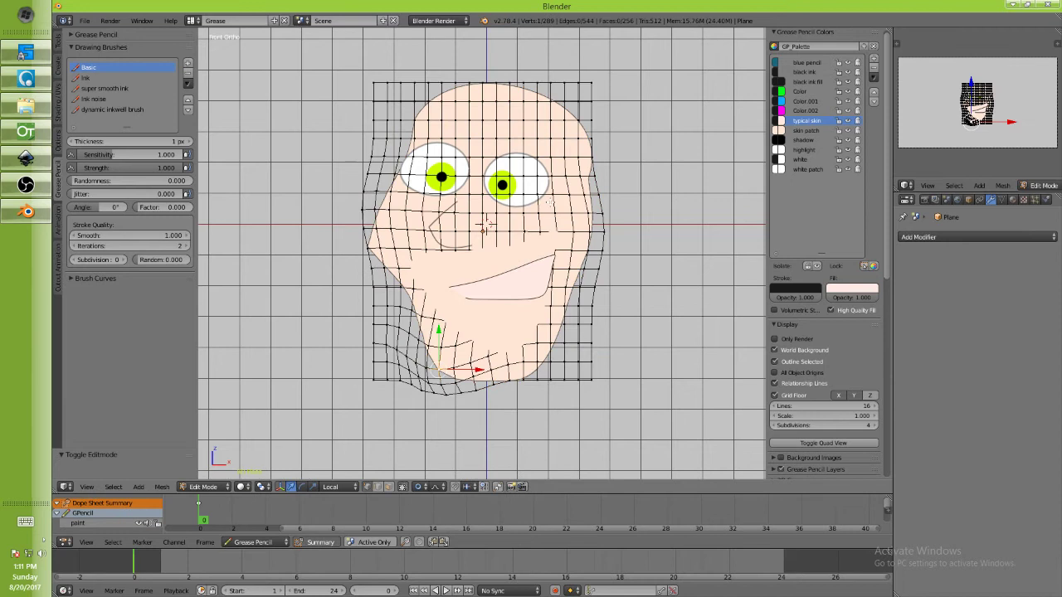
key("Tab")
left_click(547, 200)
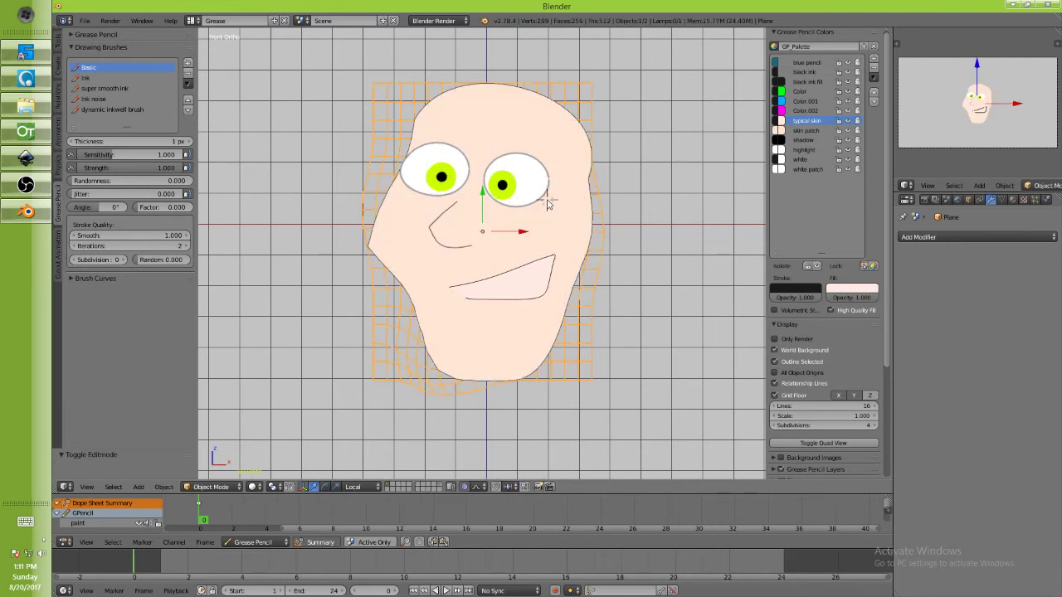
Delete the face and its grid, then select and delete every remaining stroke
key("x")
left_click(542, 201)
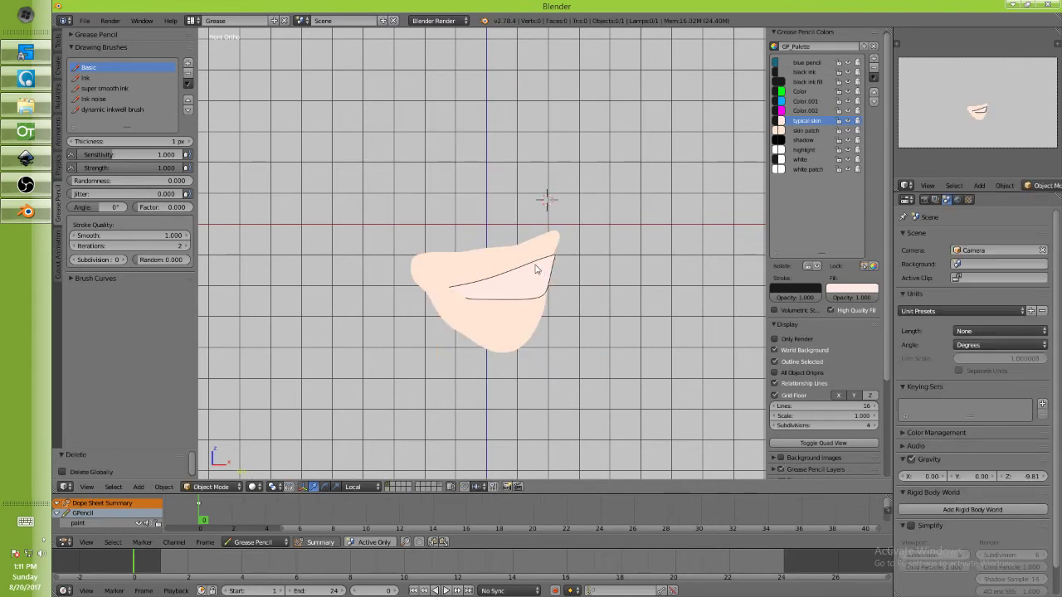
key("x")
left_click(521, 271)
key("Tab")
key("a")
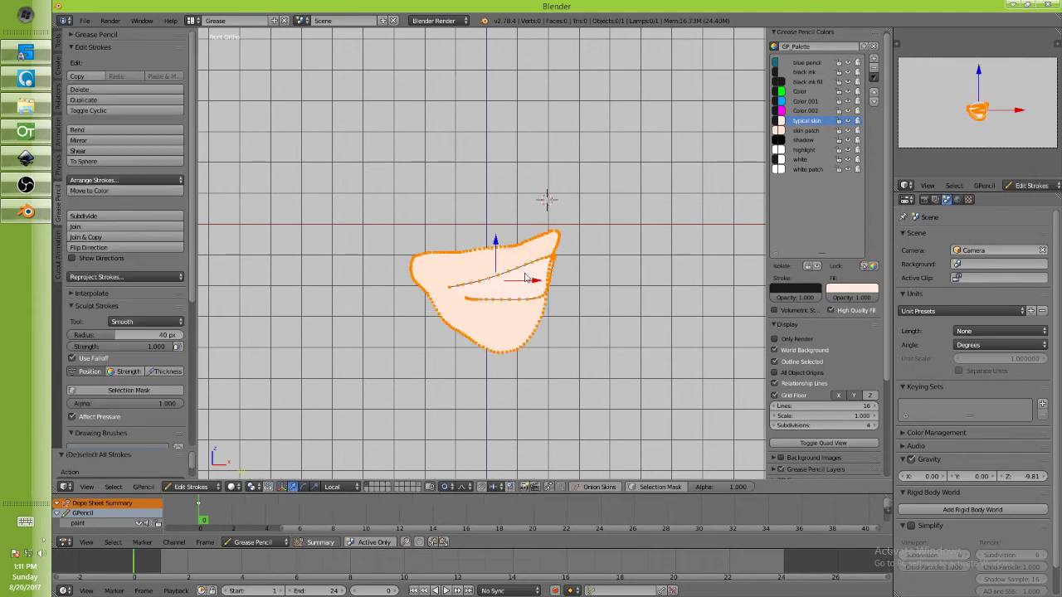
key("x")
left_click(525, 275)
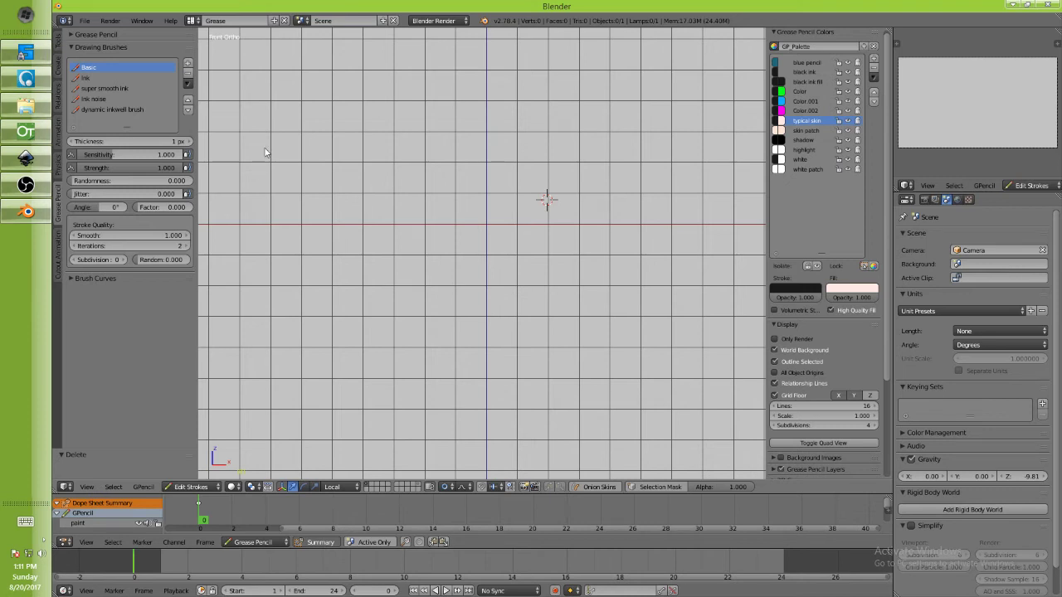
Switch to the super smooth ink brush and snap the 3D cursor to the world centre
left_click(120, 89)
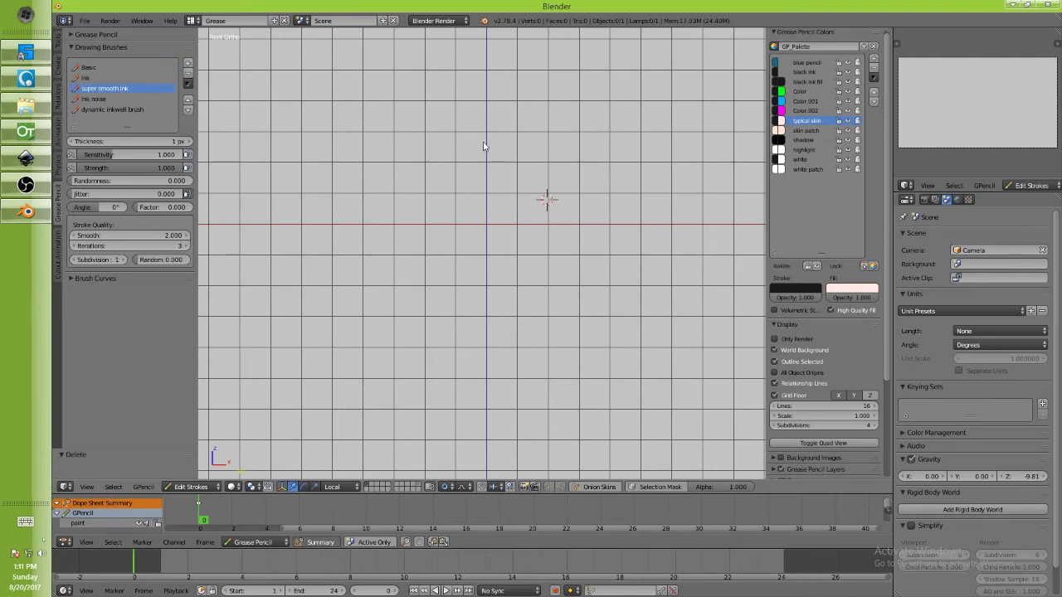
key("shift+s")
left_click(539, 246)
key("shift+s")
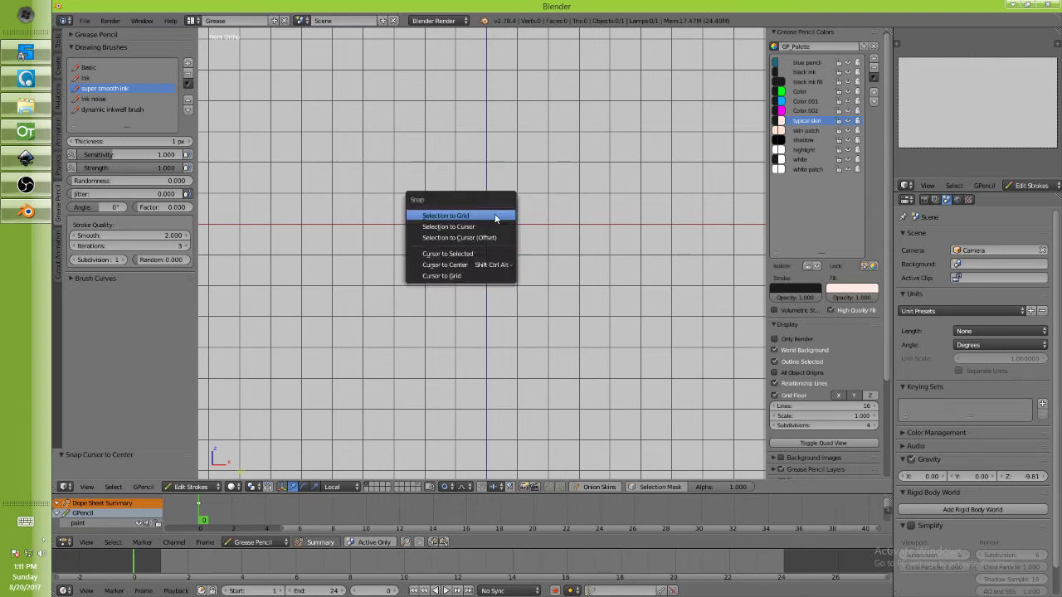
left_click(476, 264)
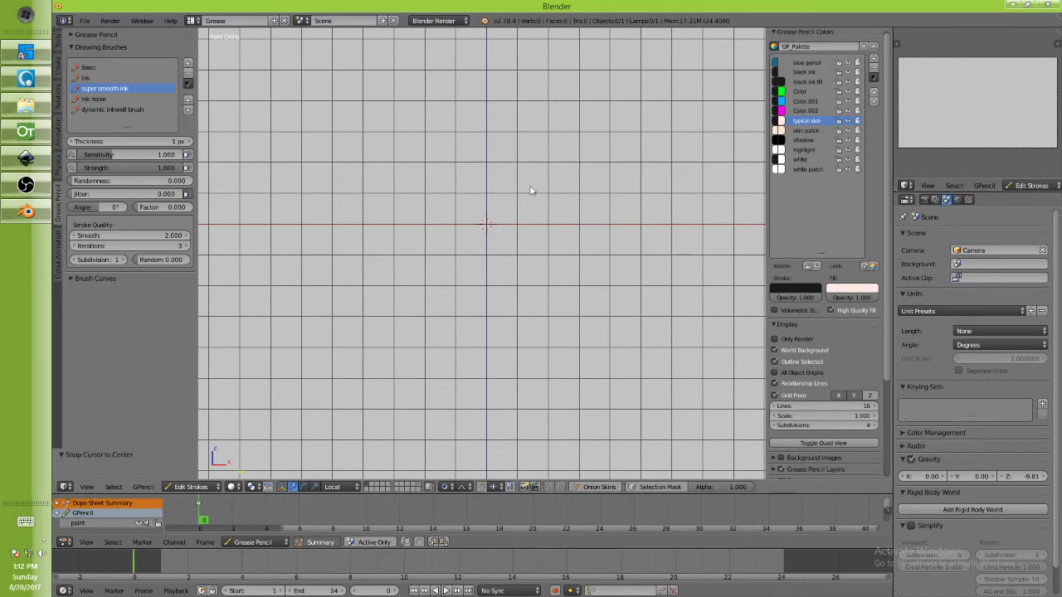
Draw a tilted four-cornered poly stroke in skin colour
left_click(475, 130)
left_click(332, 224)
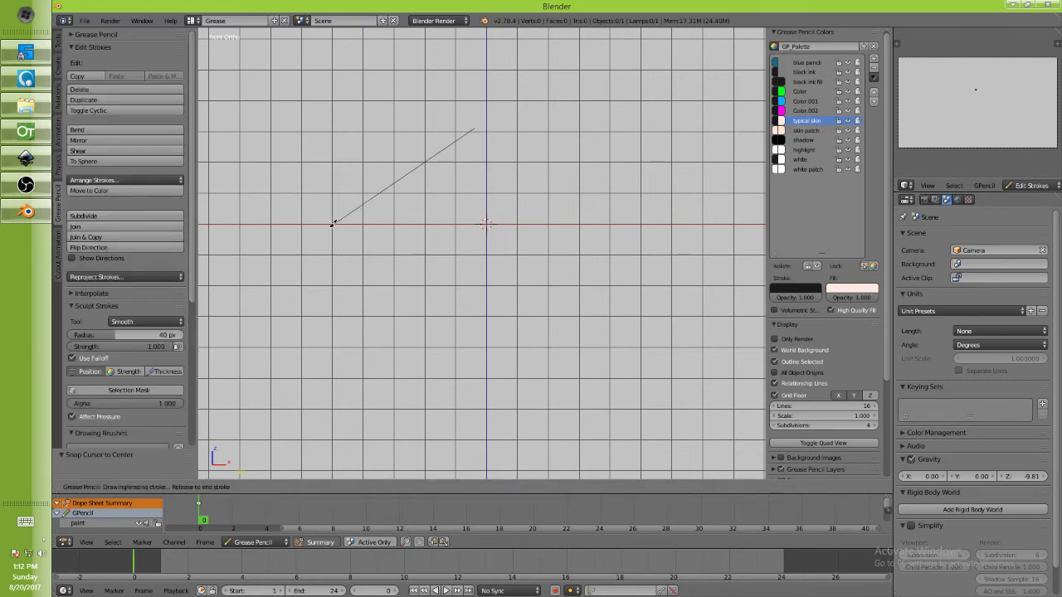
left_click(480, 389)
left_click(629, 295)
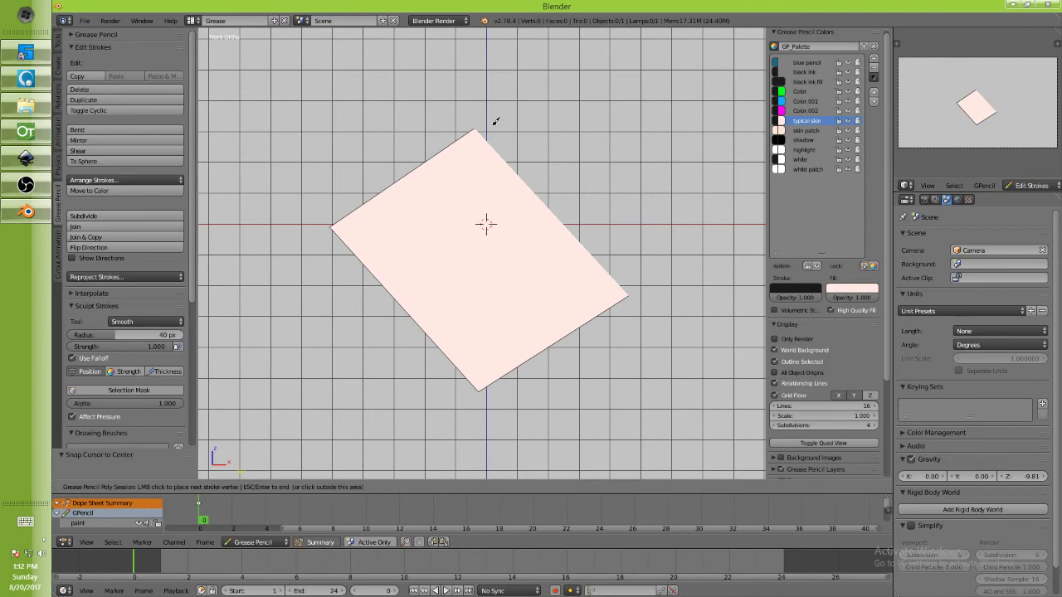
key("Return")
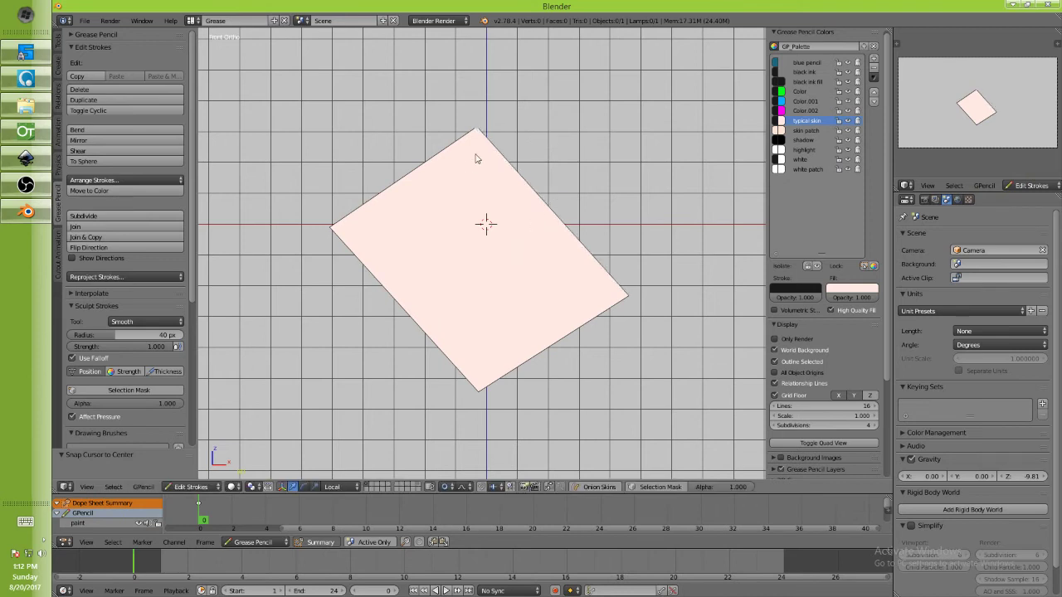
Select all points of the quadrilateral and subdivide it
right_click(331, 230)
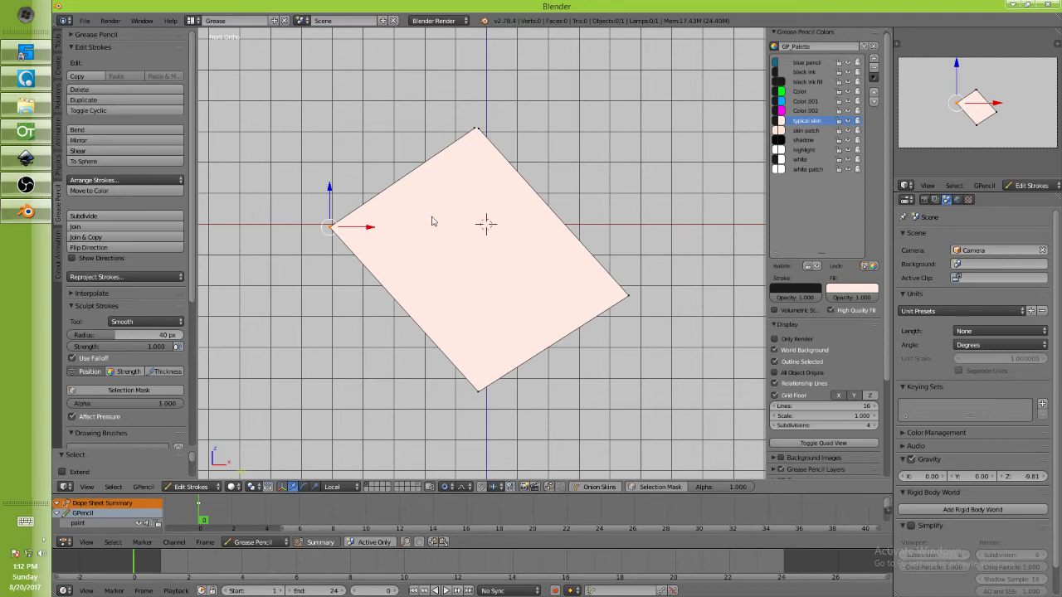
key("a")
key("a")
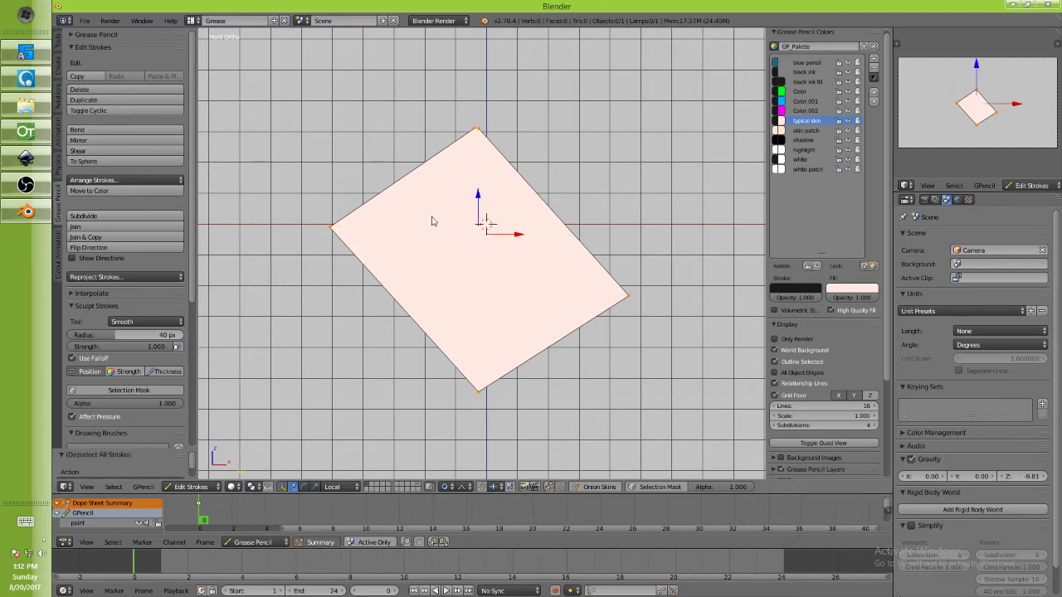
key("w")
left_click(390, 217)
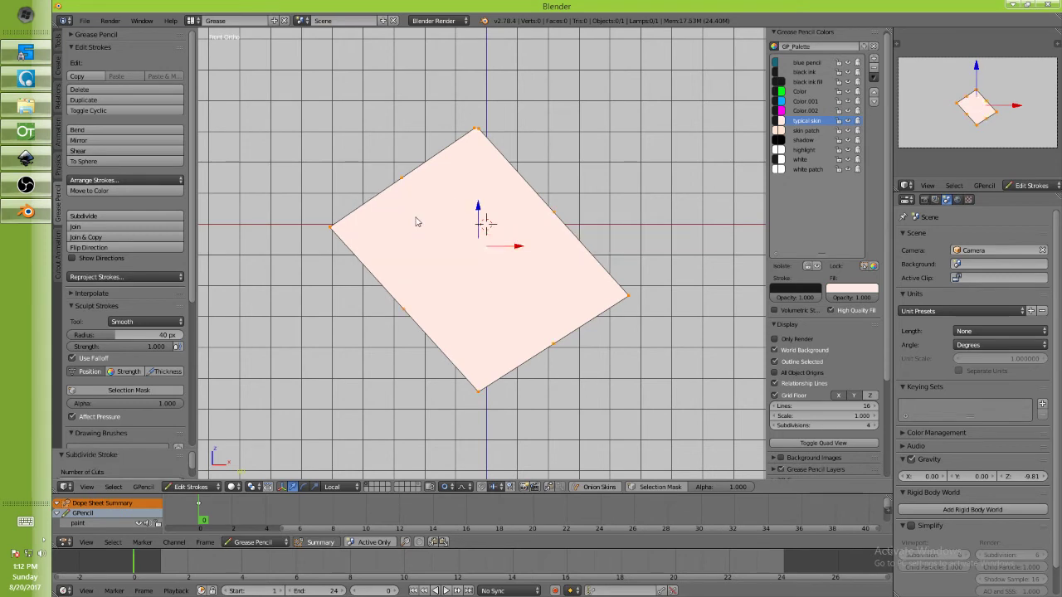
Subdivide the quadrilateral stroke twice more for extra points
key("w")
left_click(417, 217)
key("w")
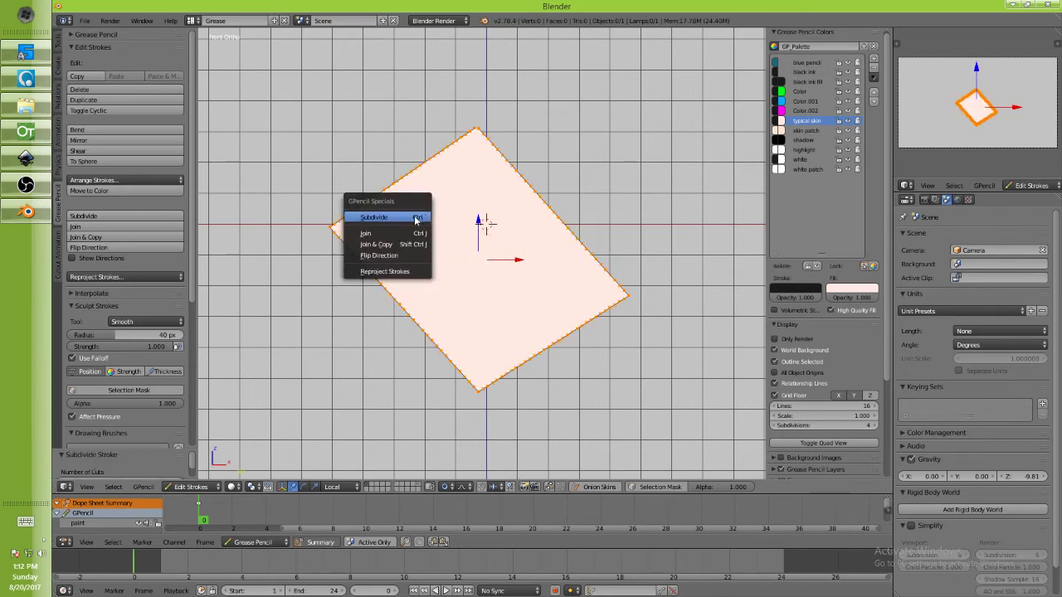
left_click(418, 217)
key("w")
Smooth the right and bottom corners with the sculpt Smooth brush
key("e")
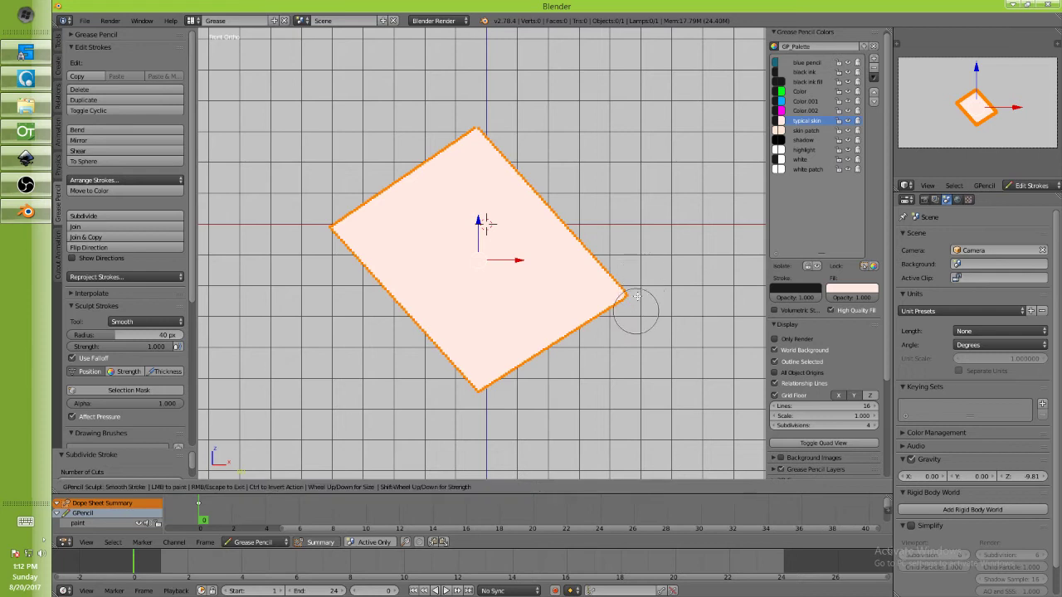
mouse_move(636, 308)
left_mouse_down()
mouse_move(626, 332)
mouse_move(622, 282)
mouse_move(587, 336)
left_mouse_up()
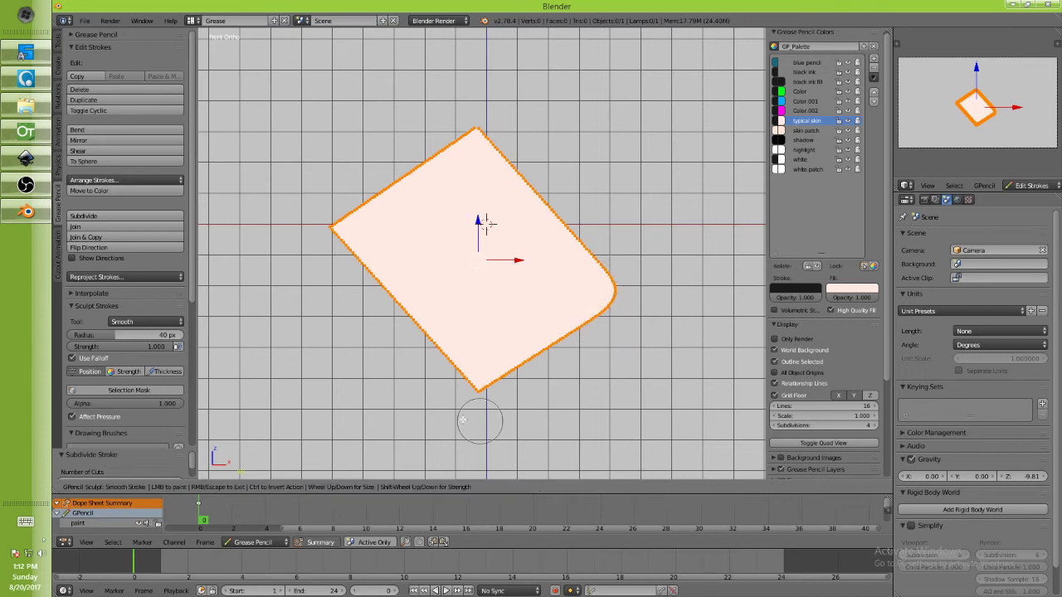
mouse_move(482, 428)
left_mouse_down()
mouse_move(450, 390)
mouse_move(489, 377)
left_mouse_up()
key("Escape")
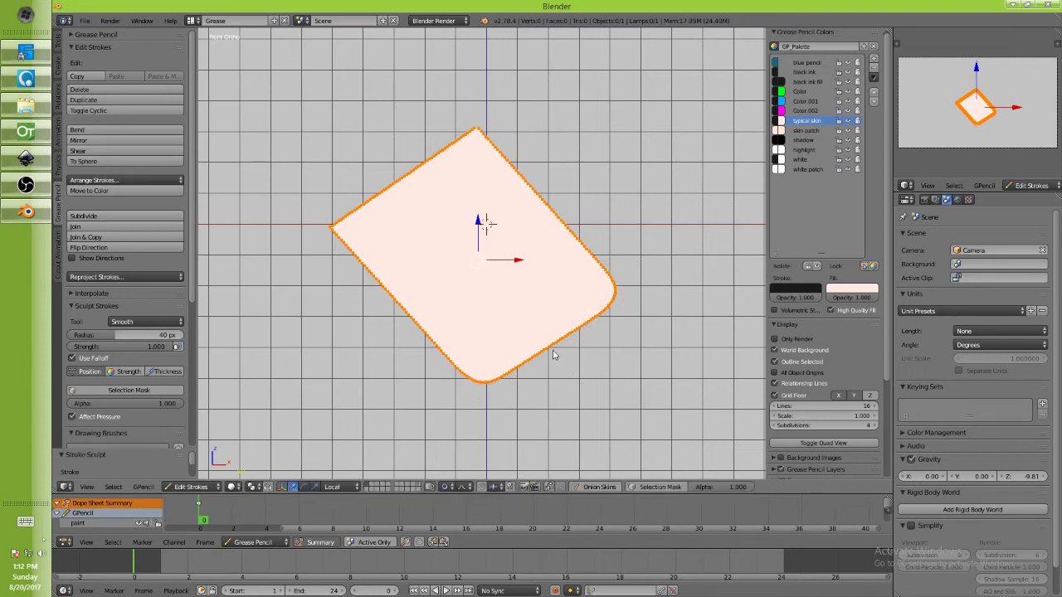
Bulge the lower-right and left edges outward using proportional editing
right_click(555, 356)
key("g")
scroll(583, 375, "up", 4)
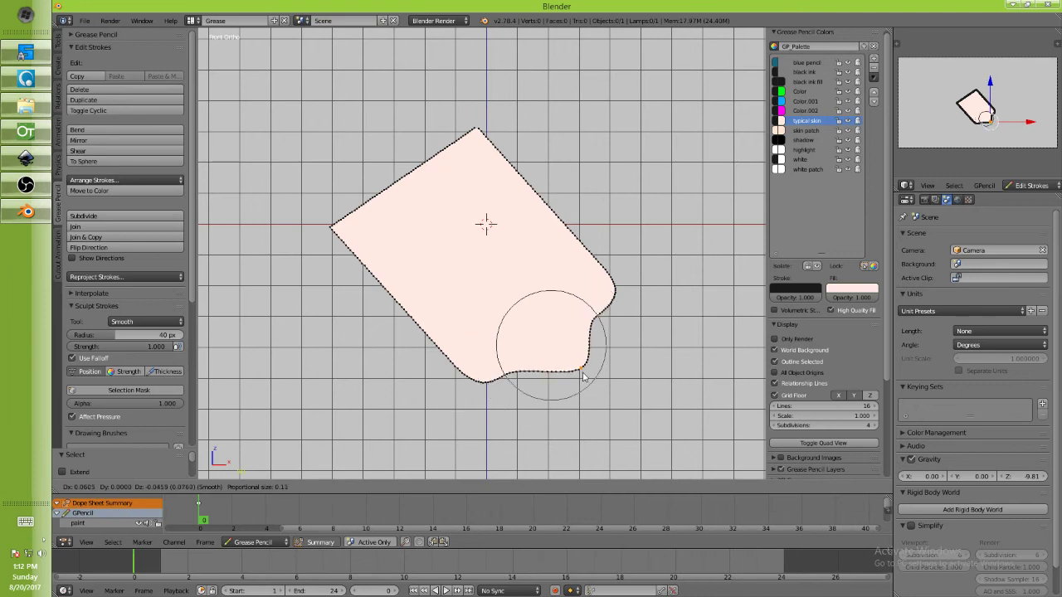
left_click(583, 379)
right_click(395, 320)
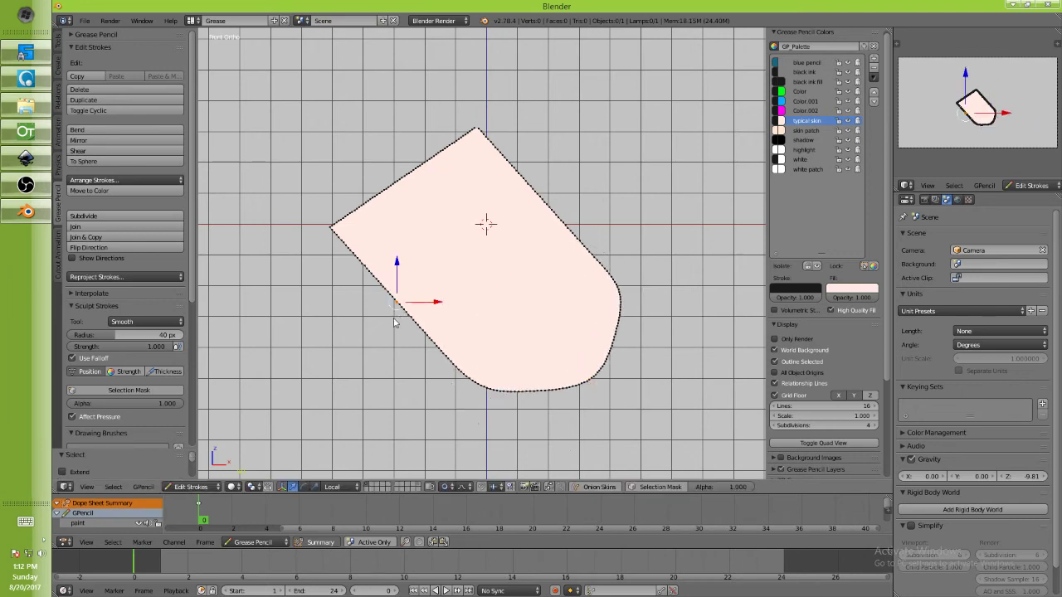
key("g")
scroll(379, 343, "down", 4)
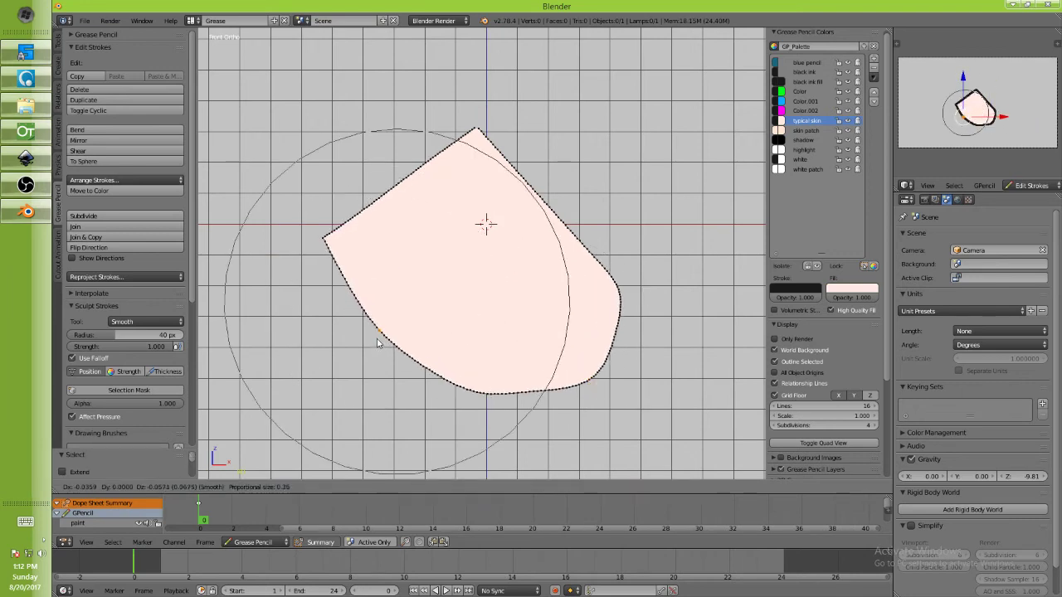
left_click(366, 302)
Pull the top-left, left and top edges into rounded curves with soft falloff
right_click(398, 181)
key("g")
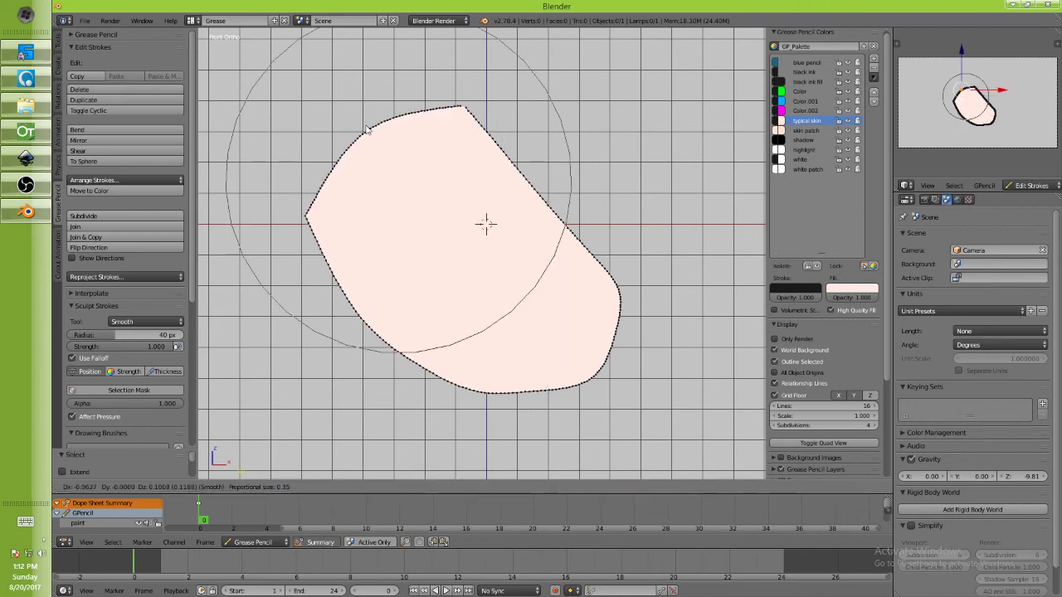
left_click(356, 109)
right_click(305, 218)
key("g")
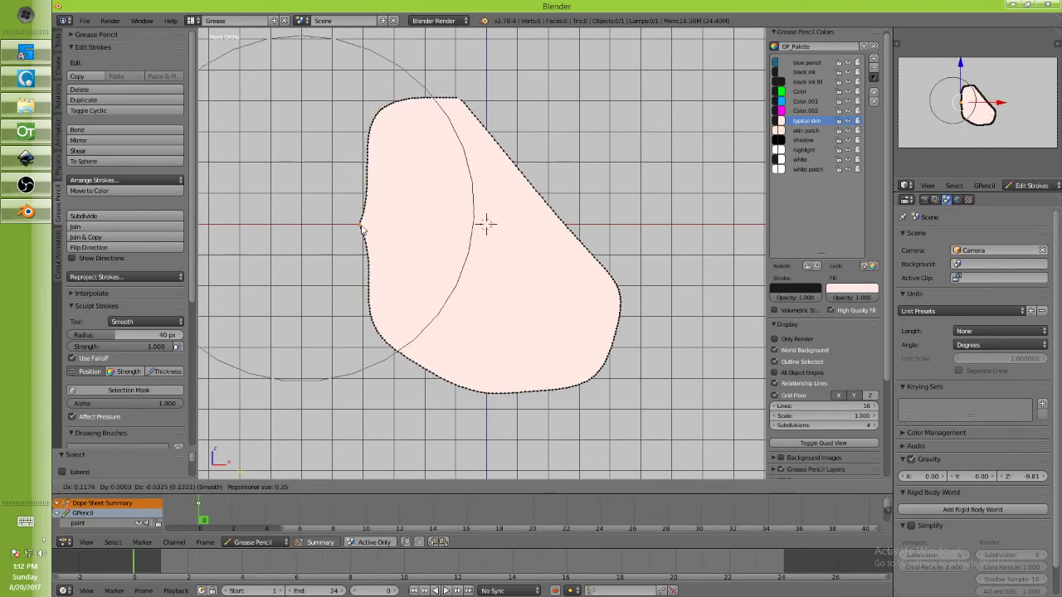
left_click(350, 225)
right_click(468, 108)
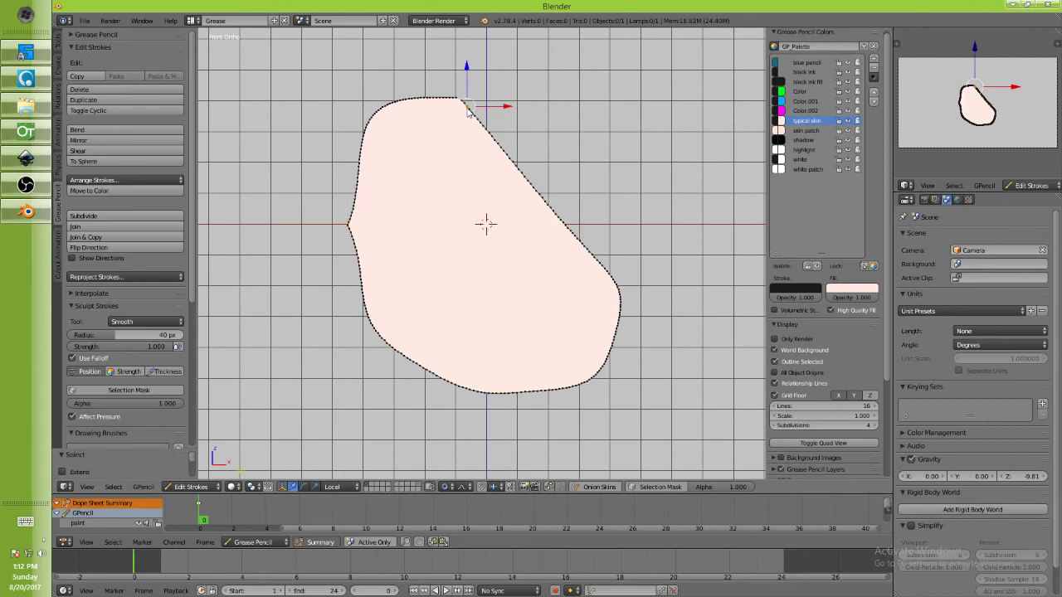
key("g")
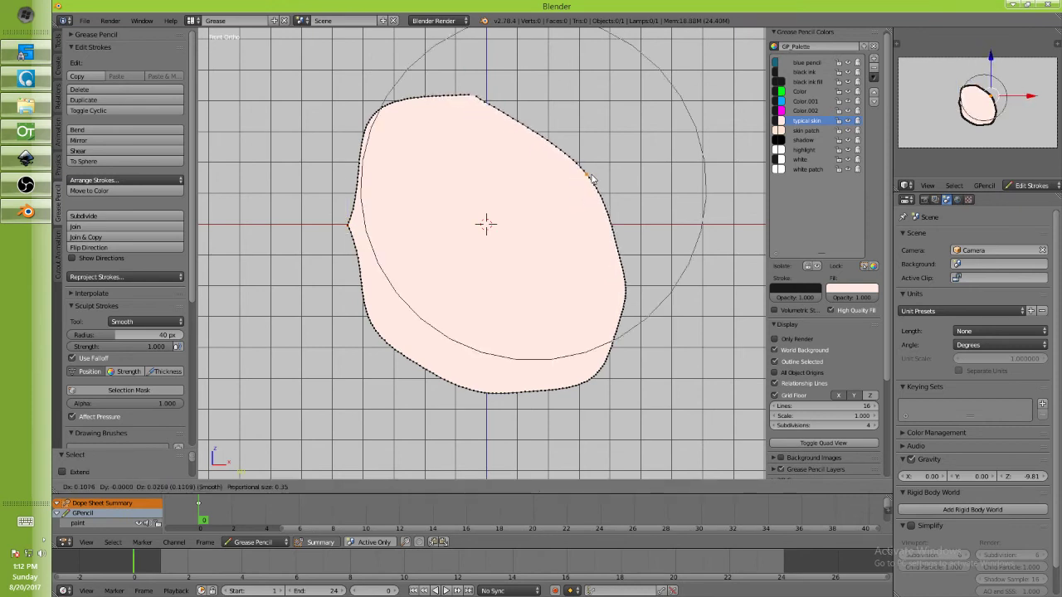
left_click(591, 192)
Smooth the left-edge notch and round out the lower-left and bottom edges
key("e")
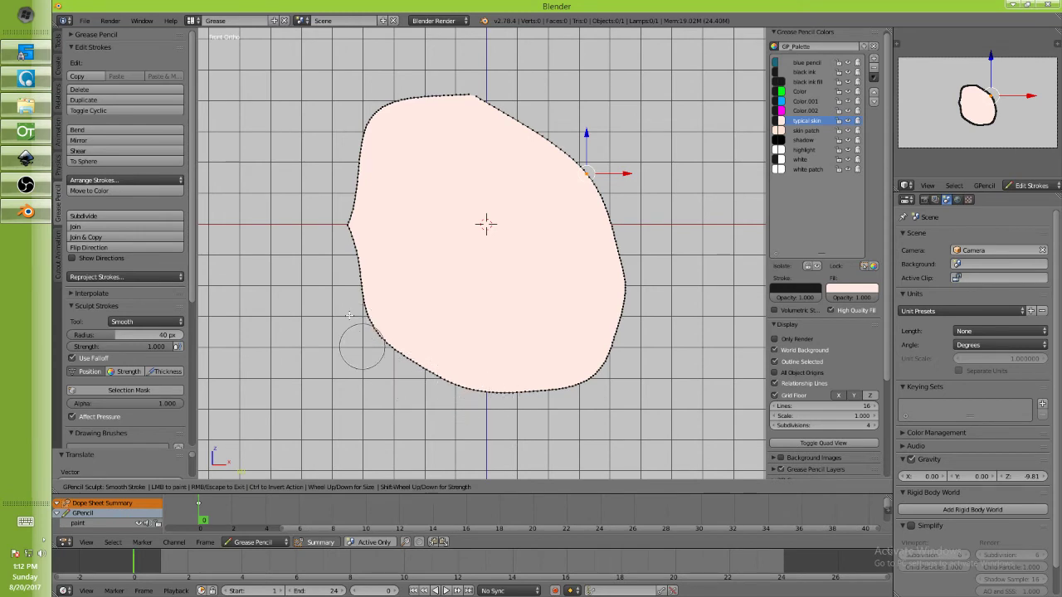
mouse_move(356, 351)
left_mouse_down()
mouse_move(356, 228)
mouse_move(357, 264)
left_mouse_up()
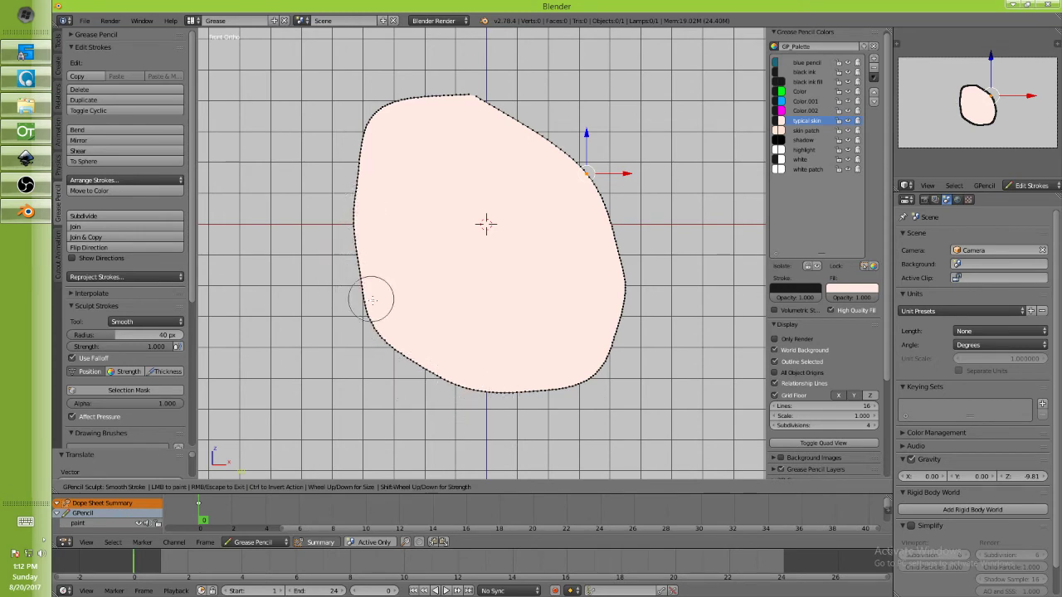
key("Escape")
right_click(398, 360)
key("g")
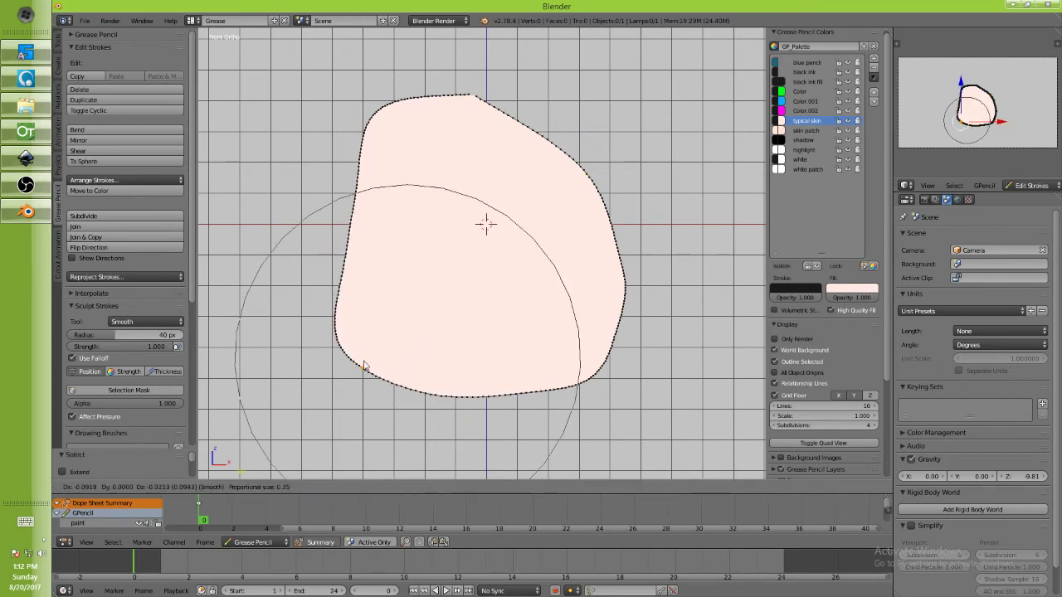
left_click(367, 373)
right_click(509, 409)
key("g")
left_click(509, 412)
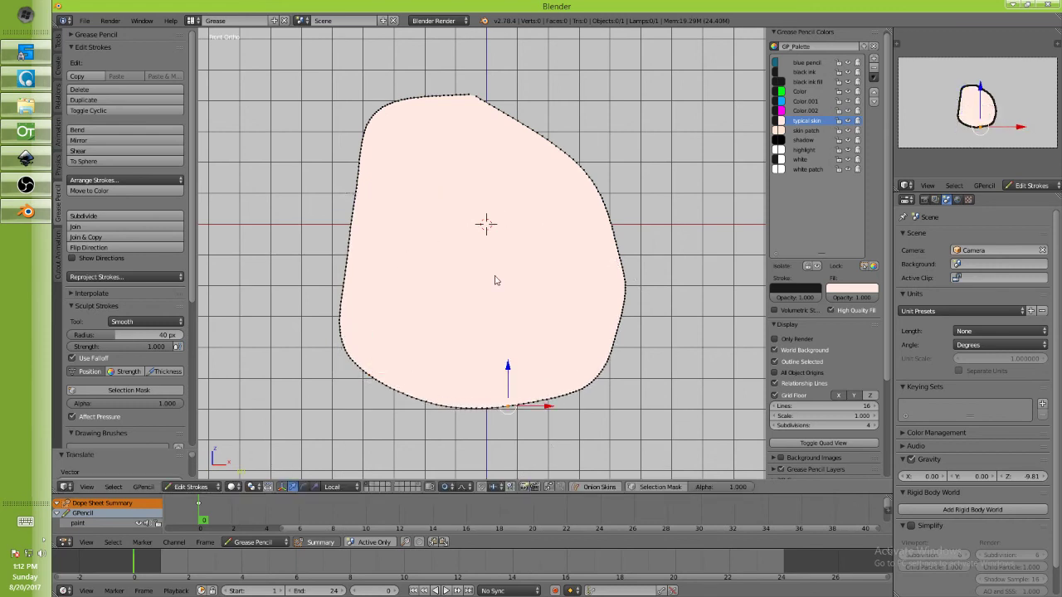
Draw a closed triangle poly stroke in the upper middle of the face
left_click(461, 205)
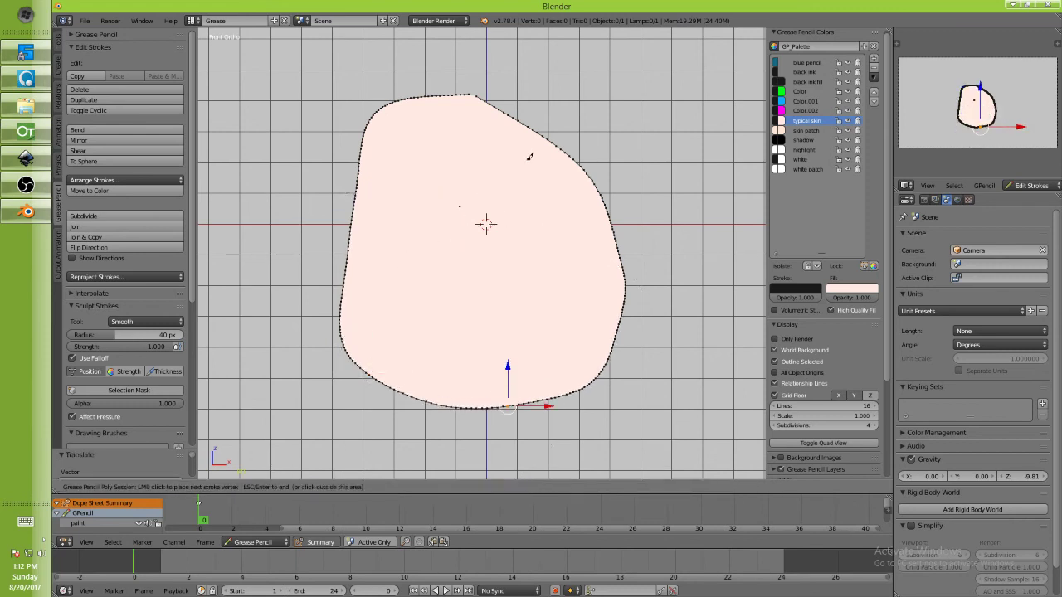
left_click(526, 164)
left_click(527, 224)
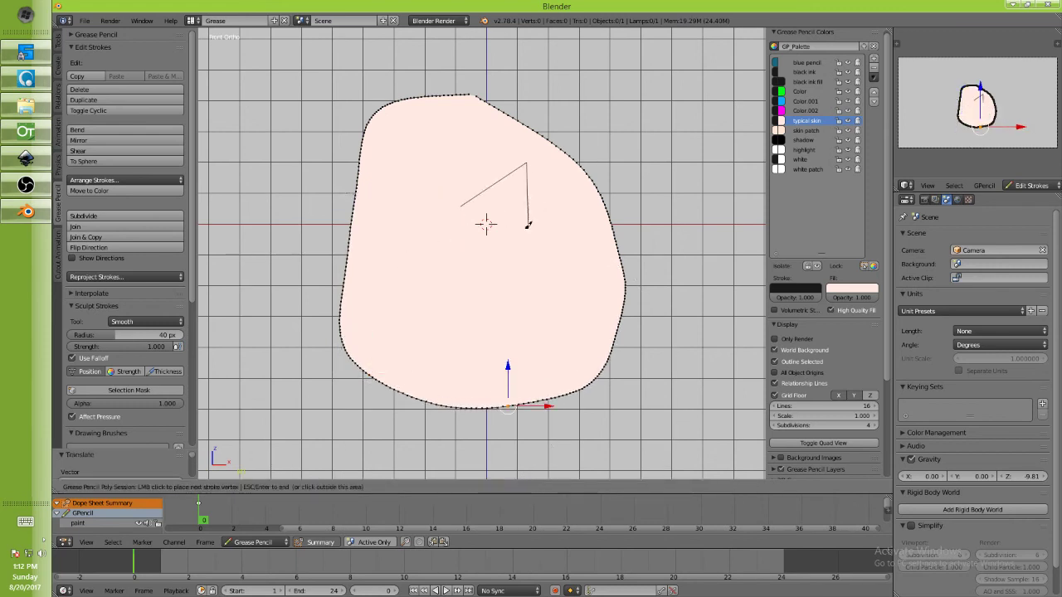
left_click(463, 208)
key("Return")
Subdivide the triangle and smooth its lower side into a half-moon curve
right_click(531, 219)
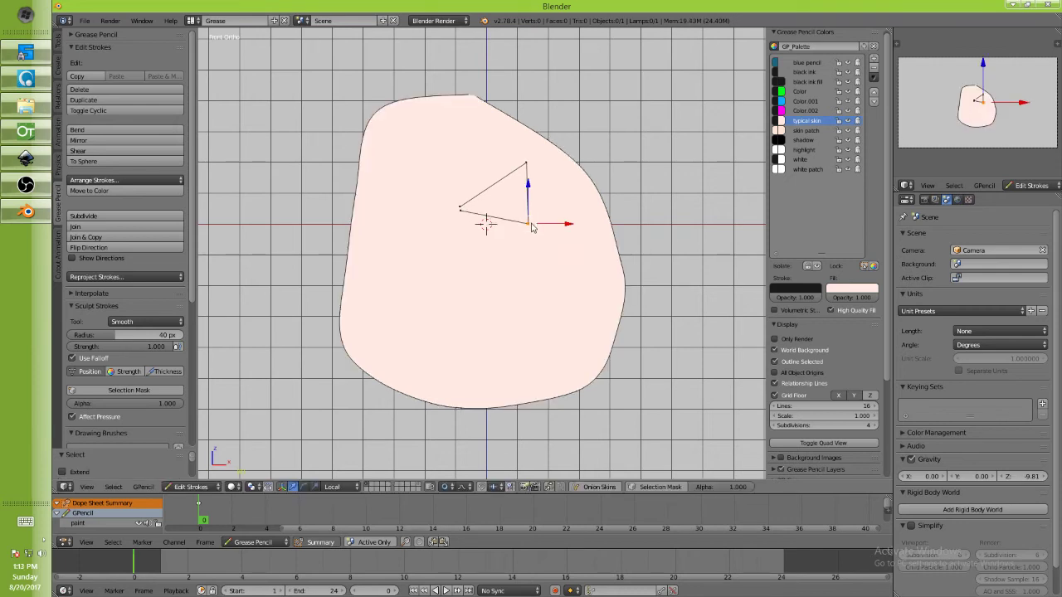
key("w")
key("Return")
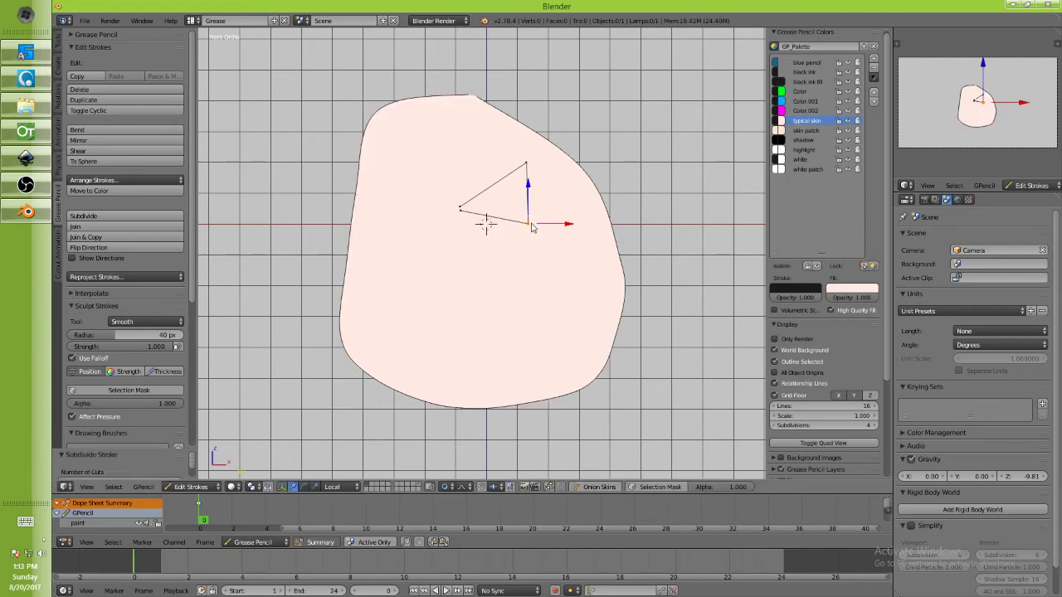
key("l")
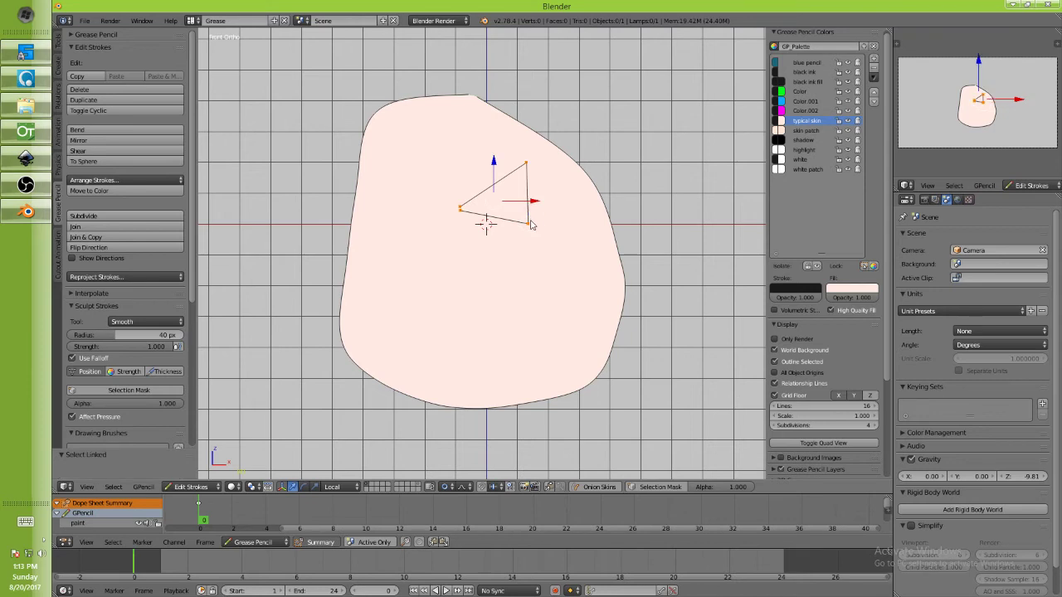
key("w")
key("Return")
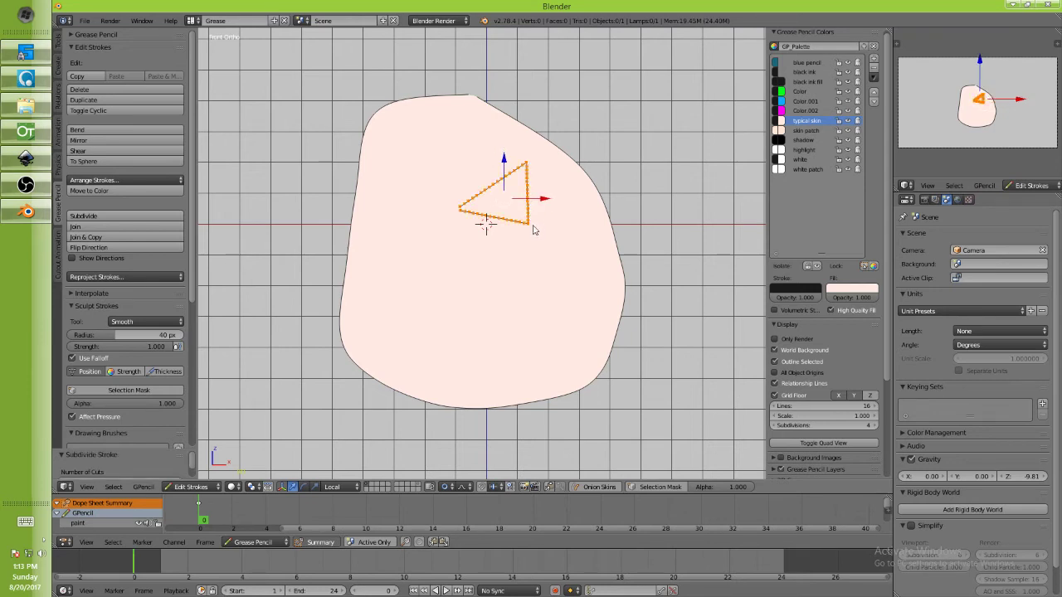
mouse_move(530, 233)
left_mouse_down()
mouse_move(510, 213)
mouse_move(506, 225)
mouse_move(523, 217)
left_mouse_up()
Make the eye white, adjust its shape, turn off proportional editing and duplicate it
left_click(804, 161)
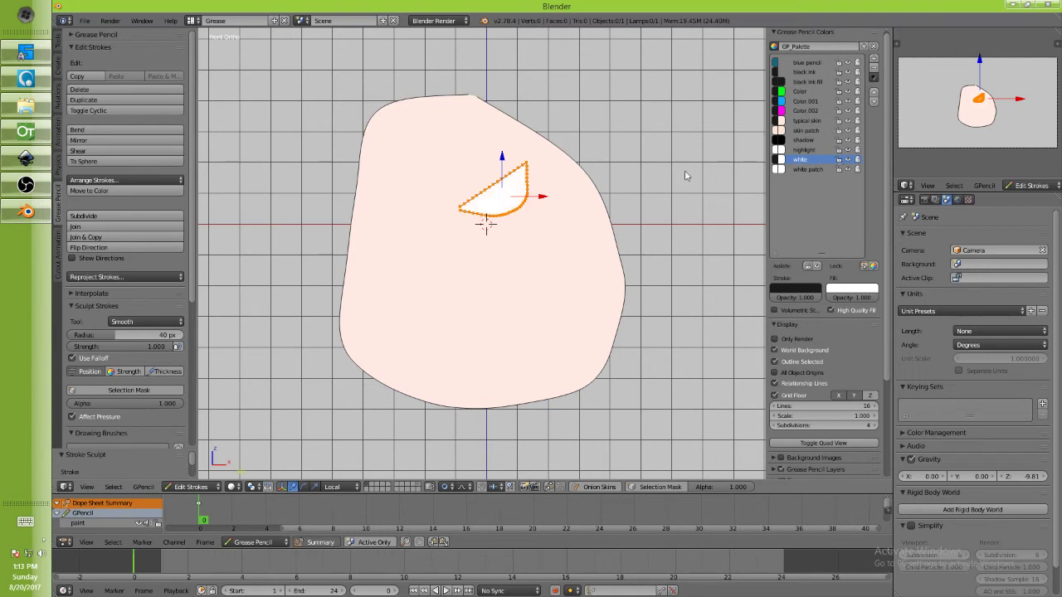
key("g")
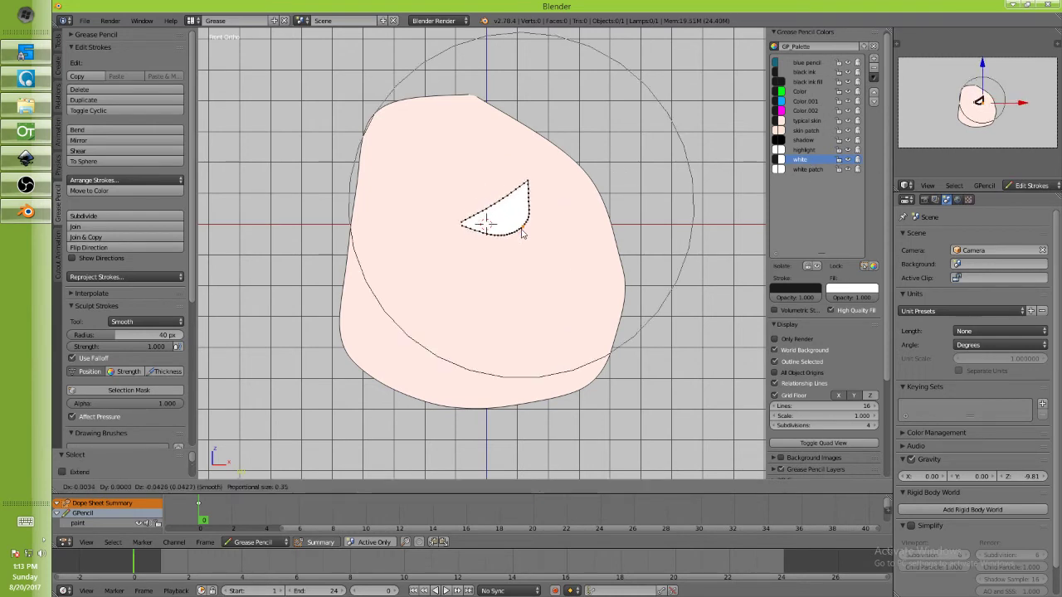
left_click(518, 228)
key("ctrl+l")
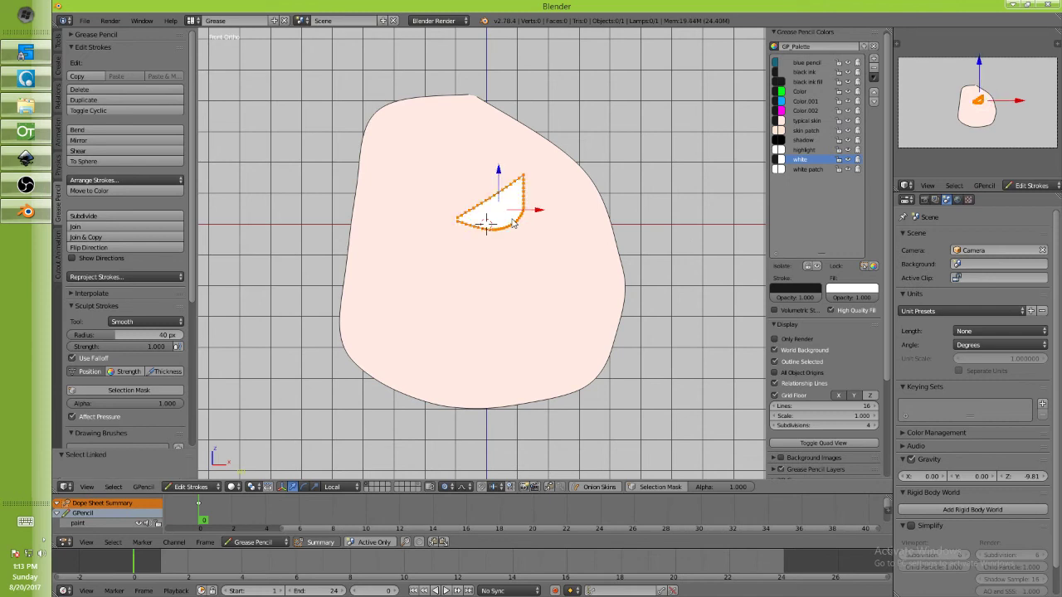
key("o")
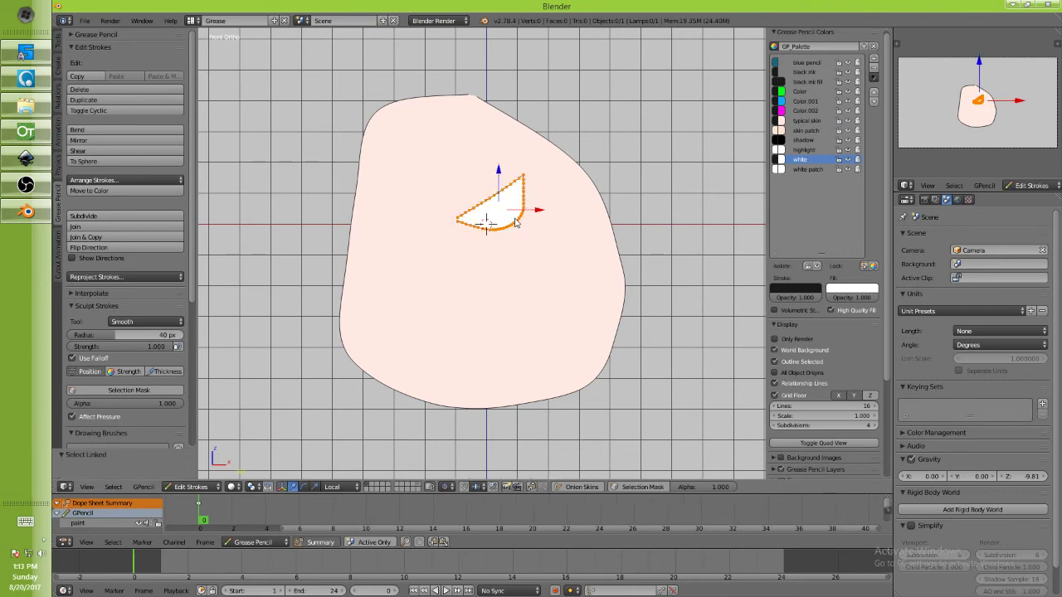
key("shift+d")
Mirror the eye copy with X scale -1, move it left, and sketch a curve below
right_click(449, 232)
key("s")
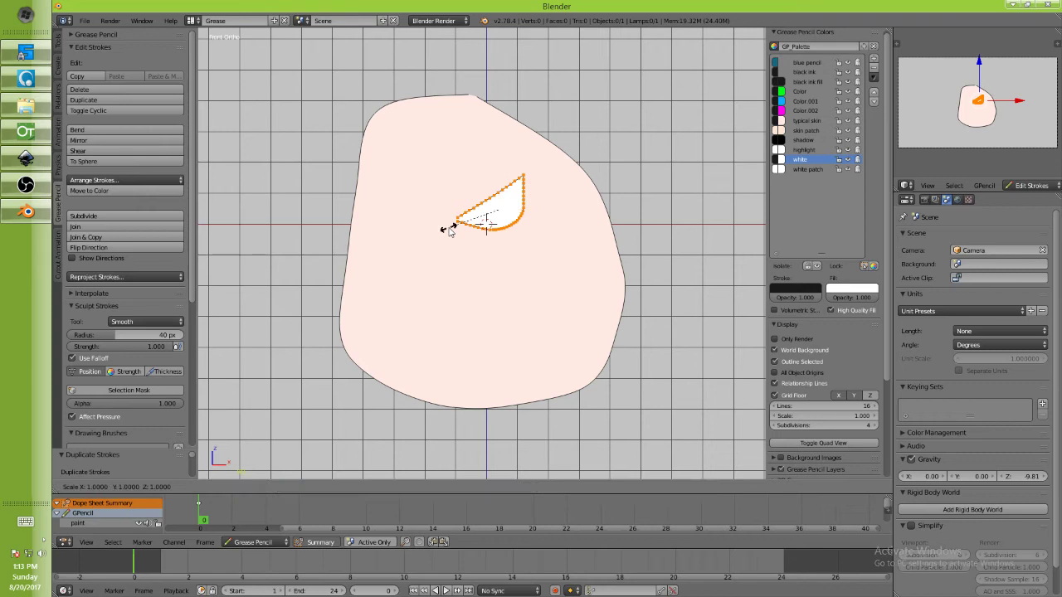
key("x")
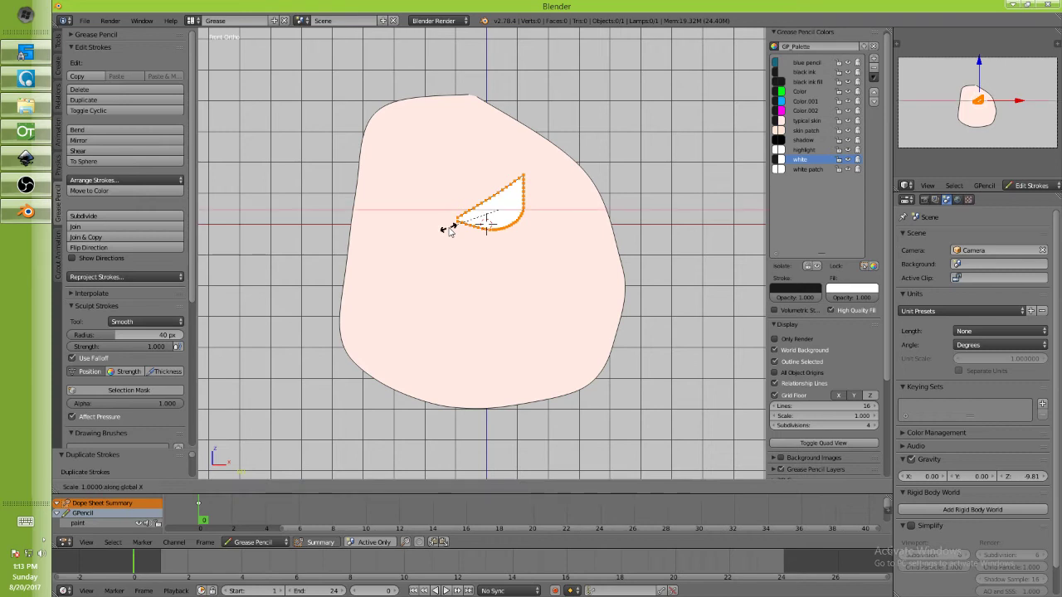
type("-1")
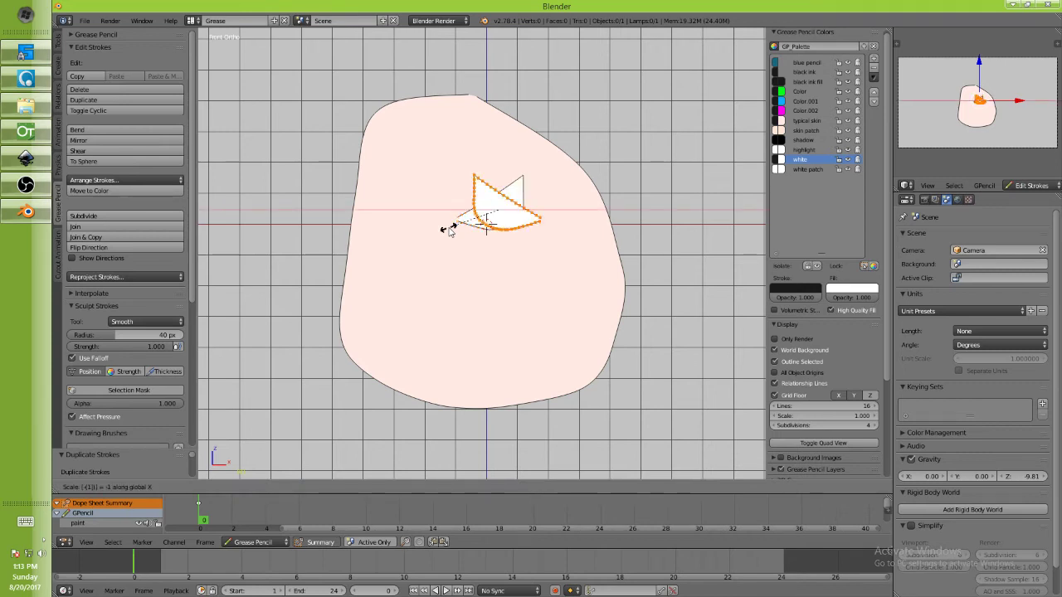
key("Return")
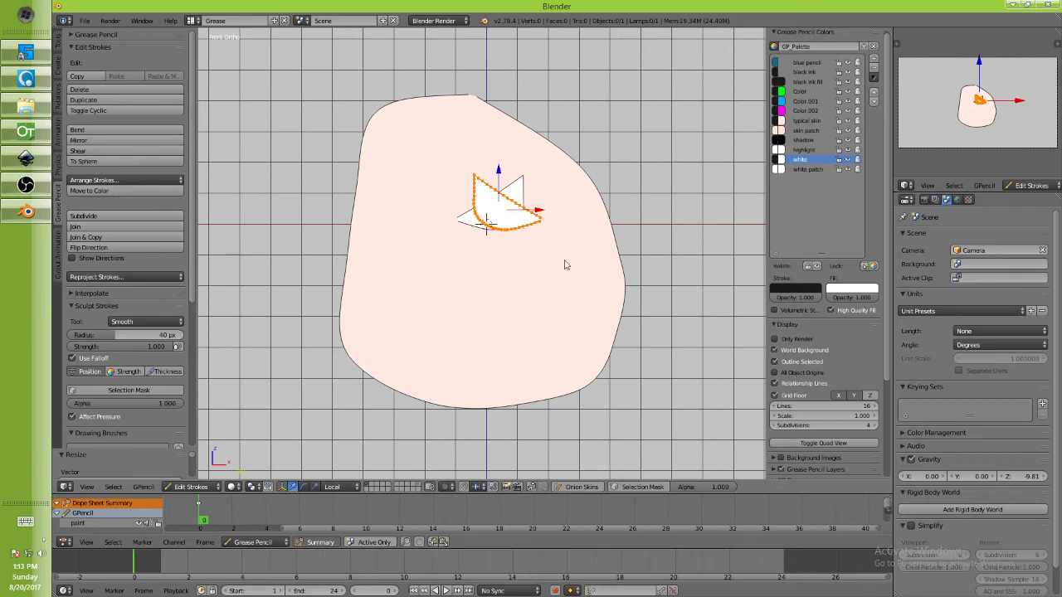
key("g")
key("x")
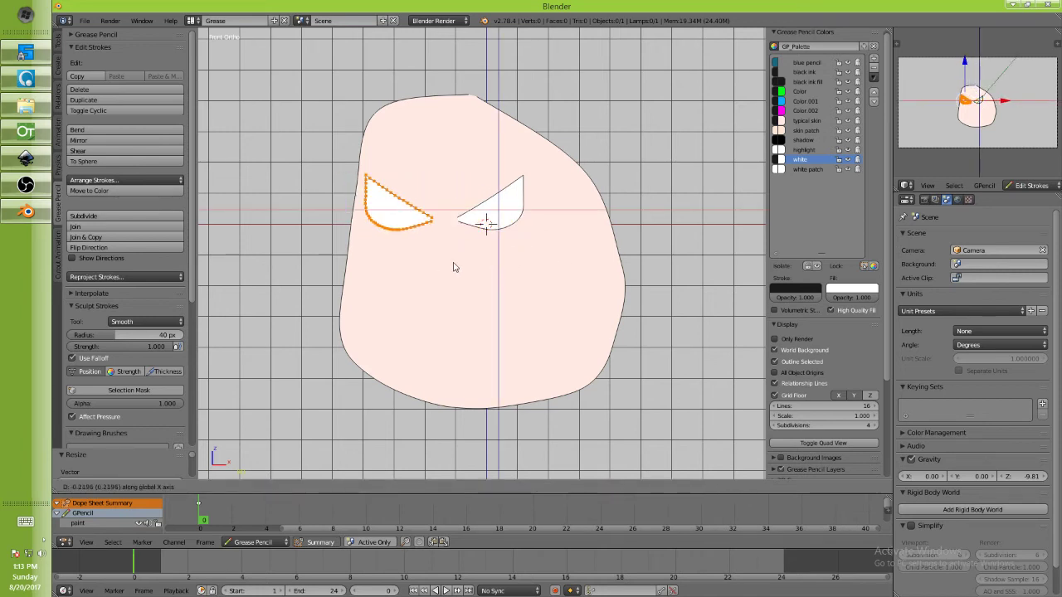
left_click(459, 266)
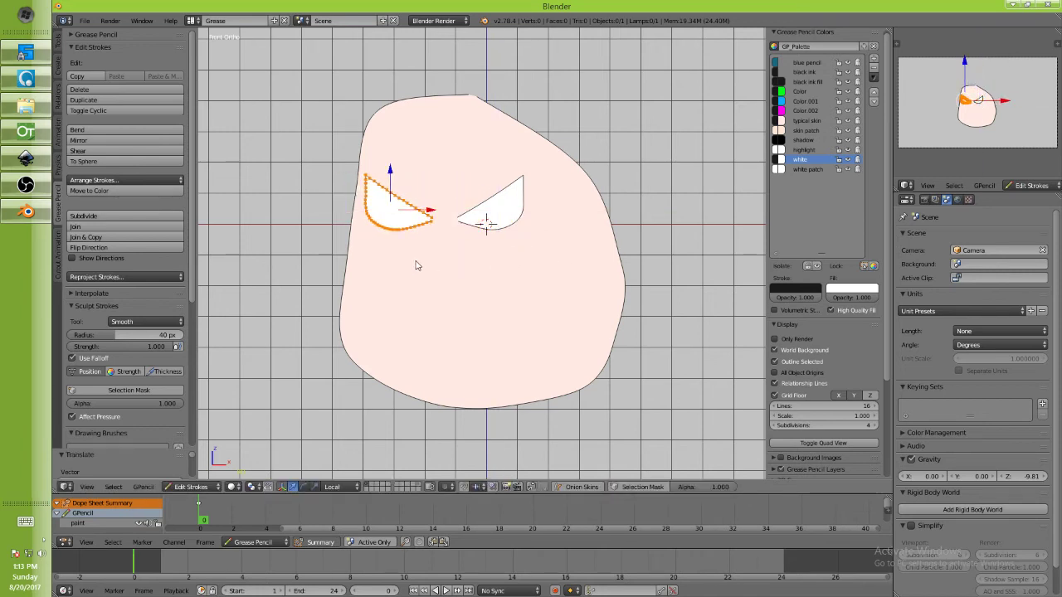
mouse_move(406, 268)
left_mouse_down()
mouse_move(422, 296)
mouse_move(453, 304)
left_mouse_up()
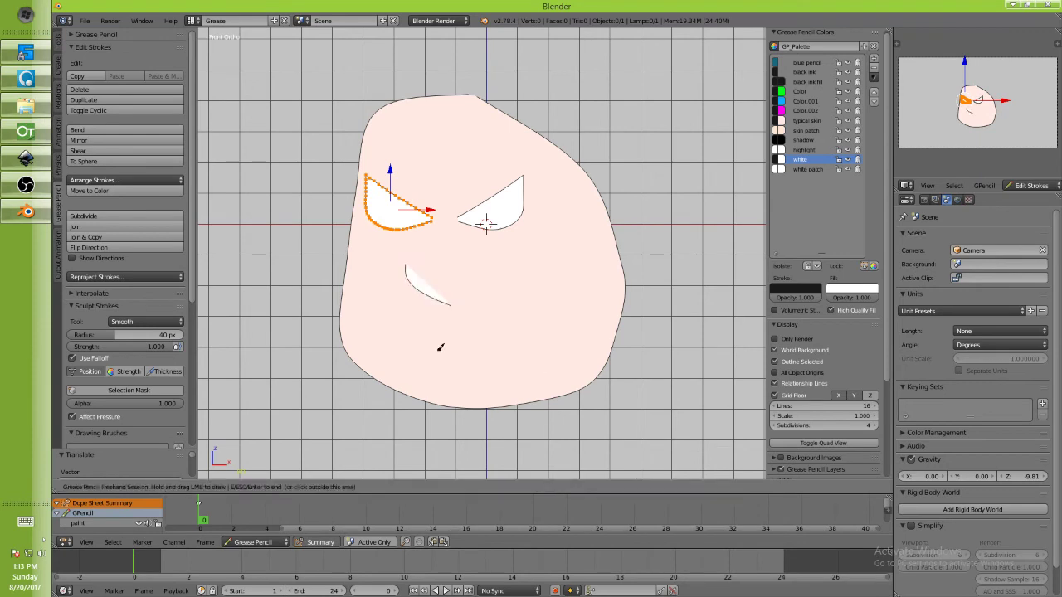
Draw a small curved nose and a mouth stroke in black ink, then smooth the mouth
left_click(793, 72)
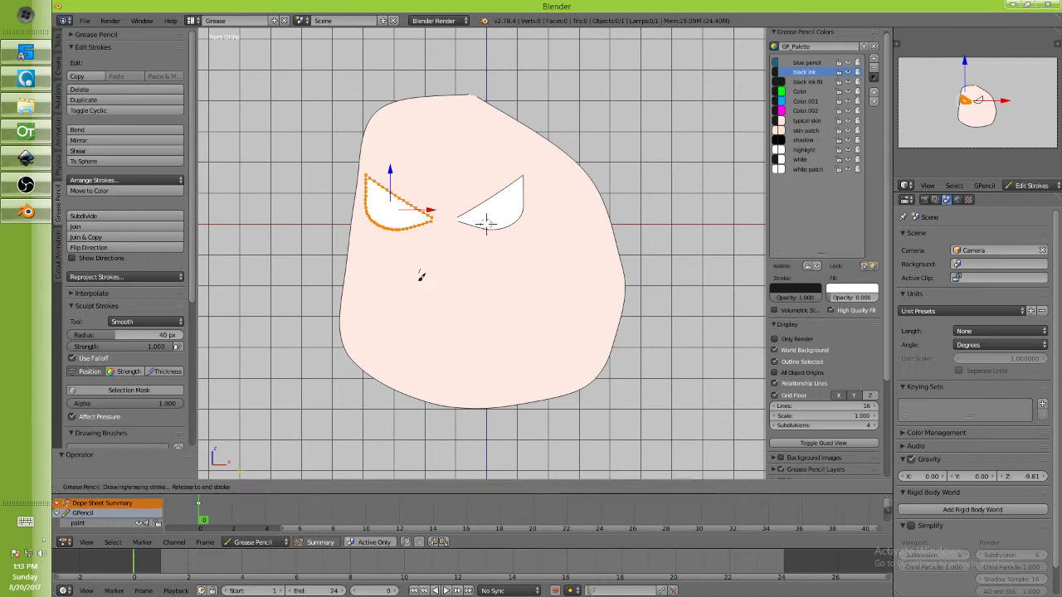
left_click_drag(420, 271, 468, 289)
left_click_drag(410, 341, 556, 286)
key("ctrl+z")
mouse_move(418, 343)
left_mouse_down()
mouse_move(471, 309)
mouse_move(539, 302)
mouse_move(540, 335)
mouse_move(431, 349)
left_mouse_up()
key("Escape")
key("e")
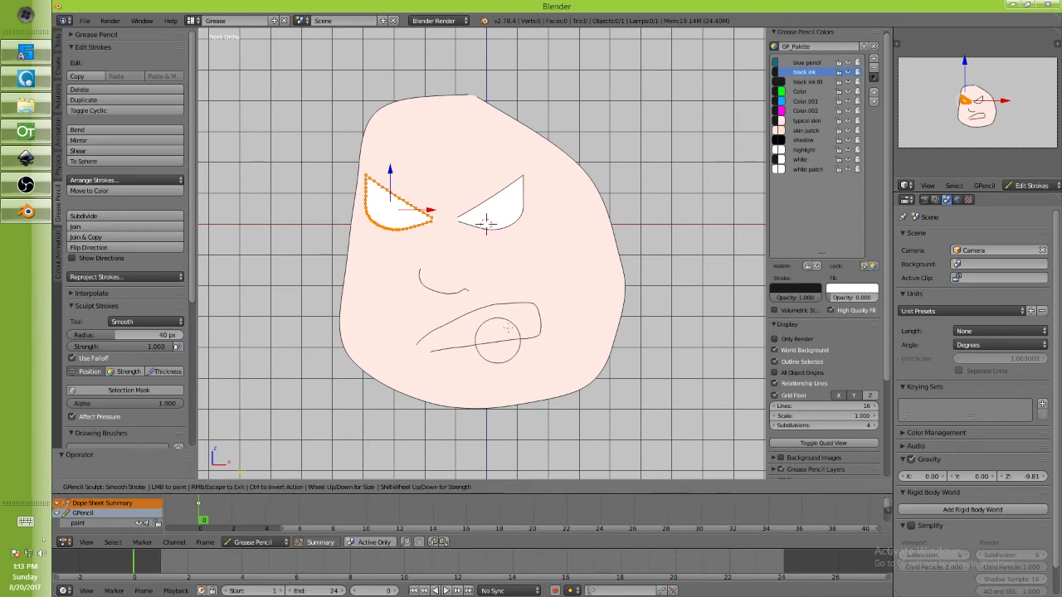
key("Escape")
Give the mouth the Color.002 material and darken its fill to a dusky grey-brown
right_click(542, 316)
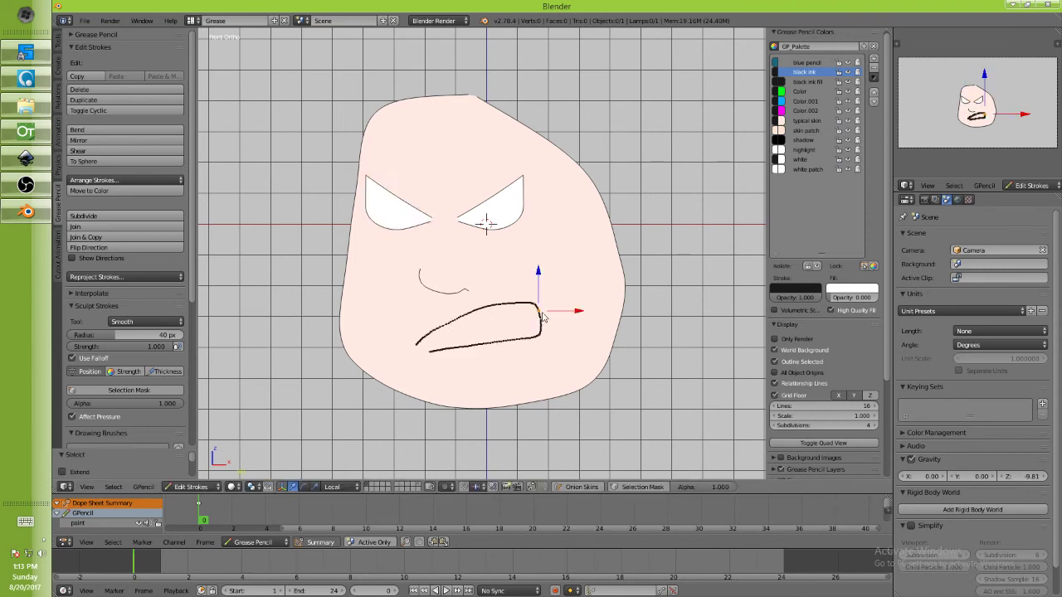
left_click(802, 111)
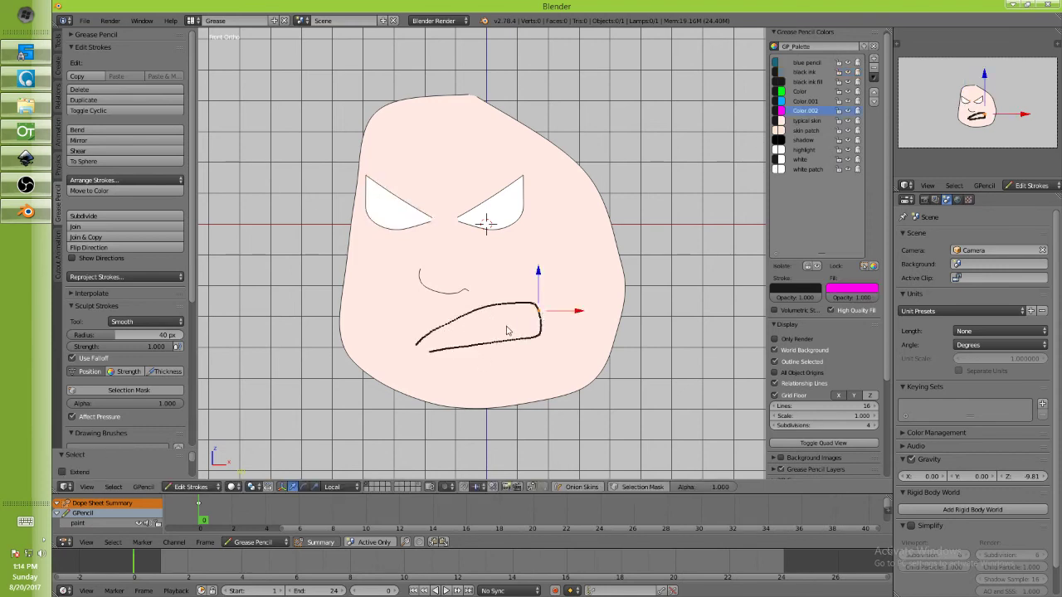
left_click(859, 292)
left_click(870, 204)
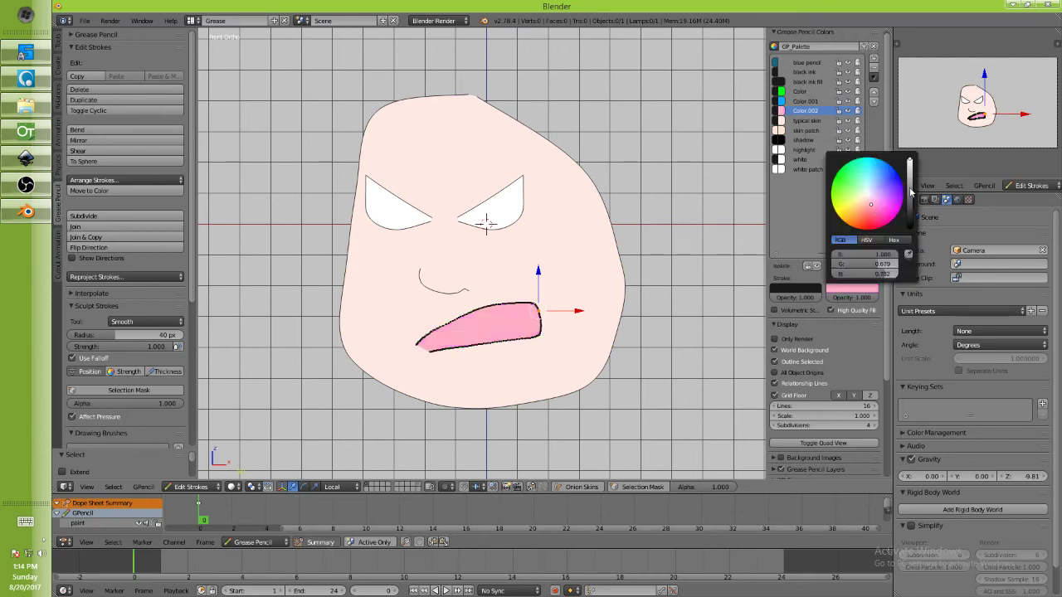
left_click(911, 190)
left_click_drag(882, 206, 870, 196)
left_click(909, 197)
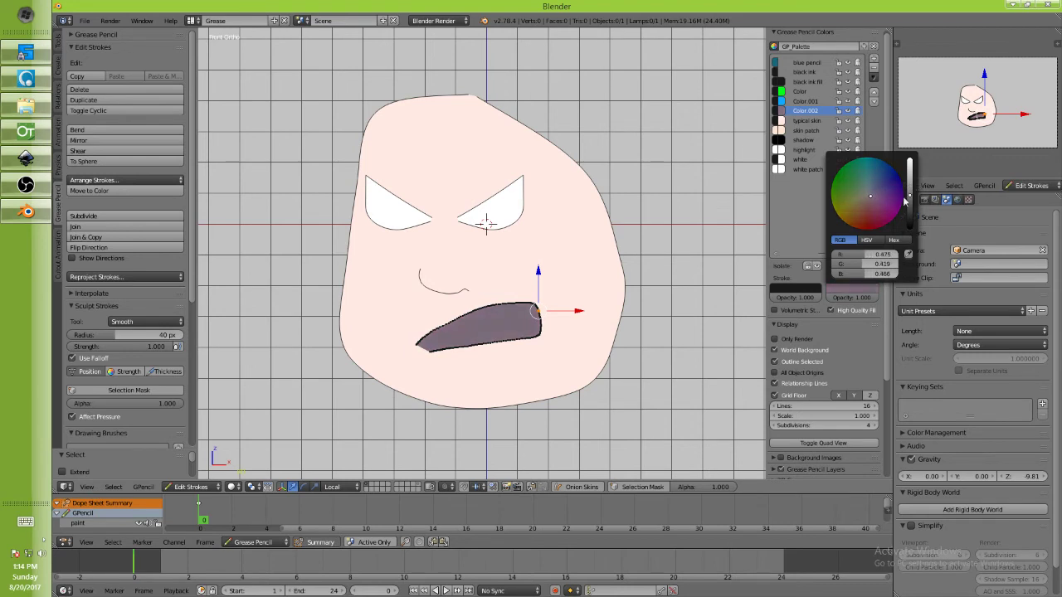
Pull the mouth's top edge into a wedge shape with proportional editing
right_click(489, 313)
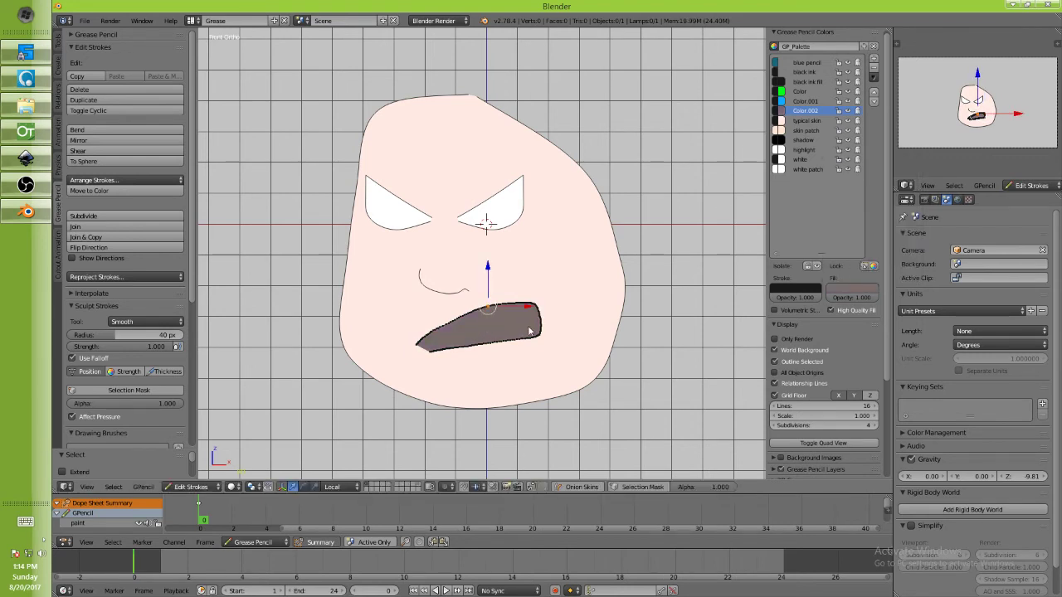
key("g")
key("o")
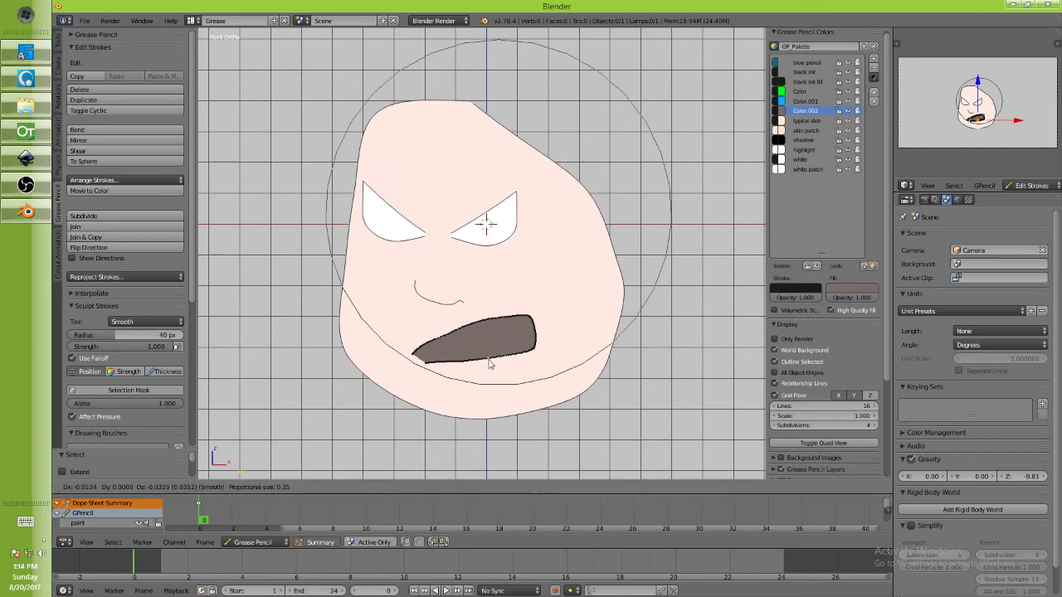
left_click(490, 365)
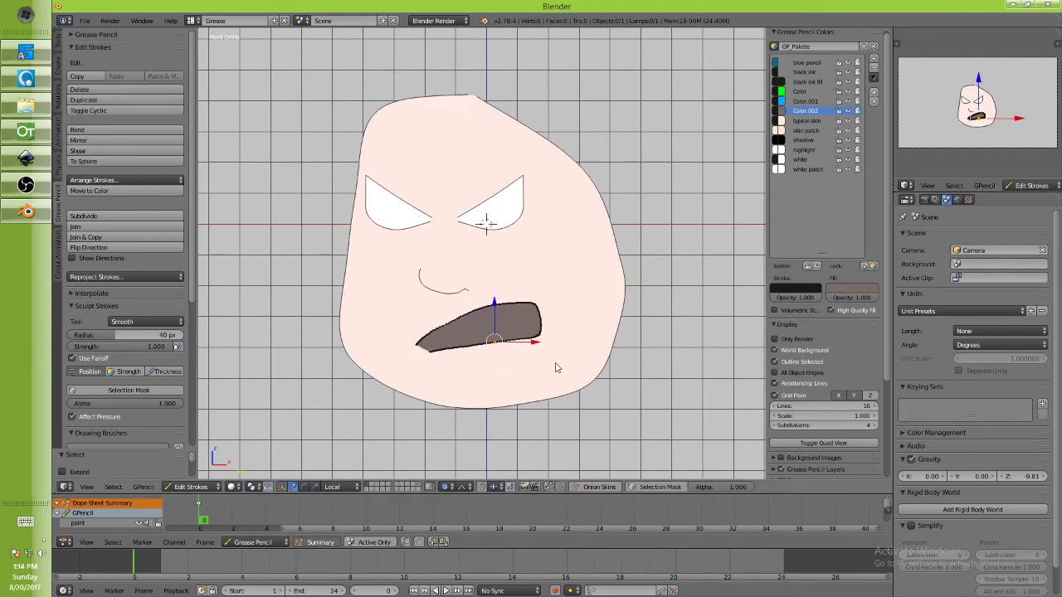
Set proportional falloff to Projected (2D) and raise a point on the right eye
right_click(506, 307)
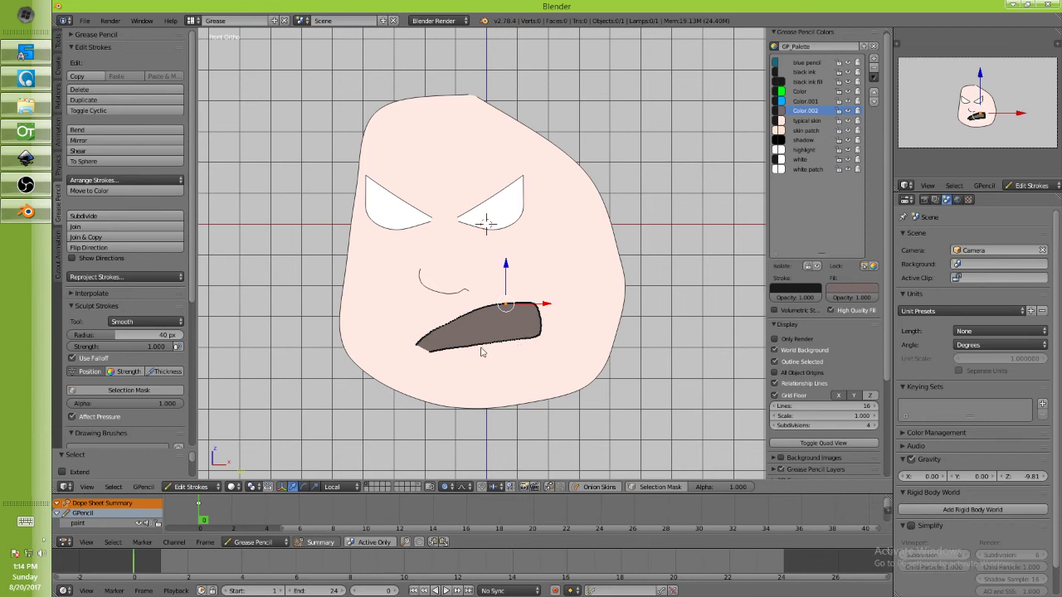
right_click(476, 343)
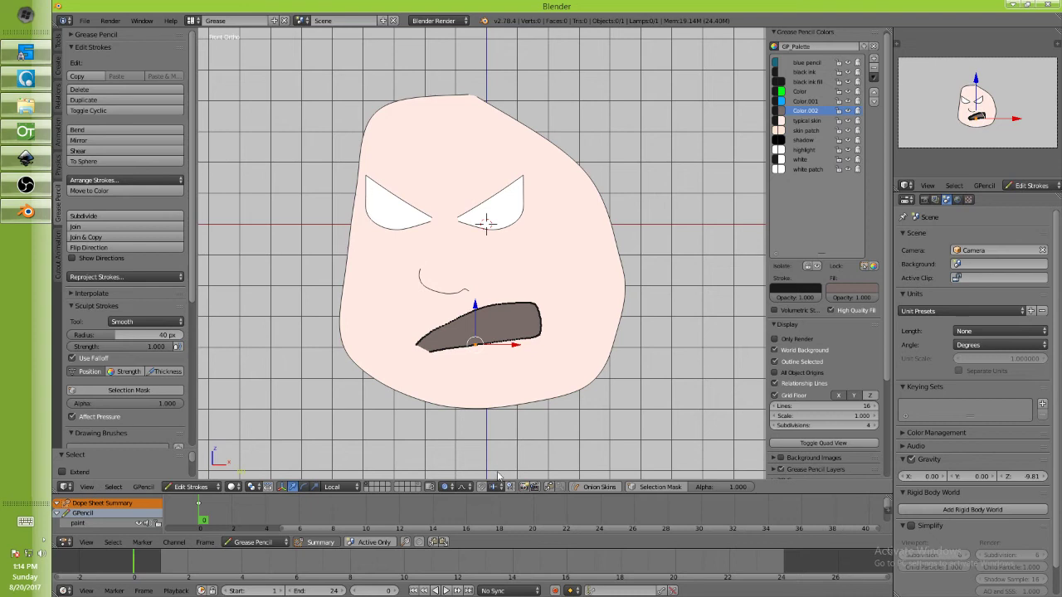
left_click(447, 487)
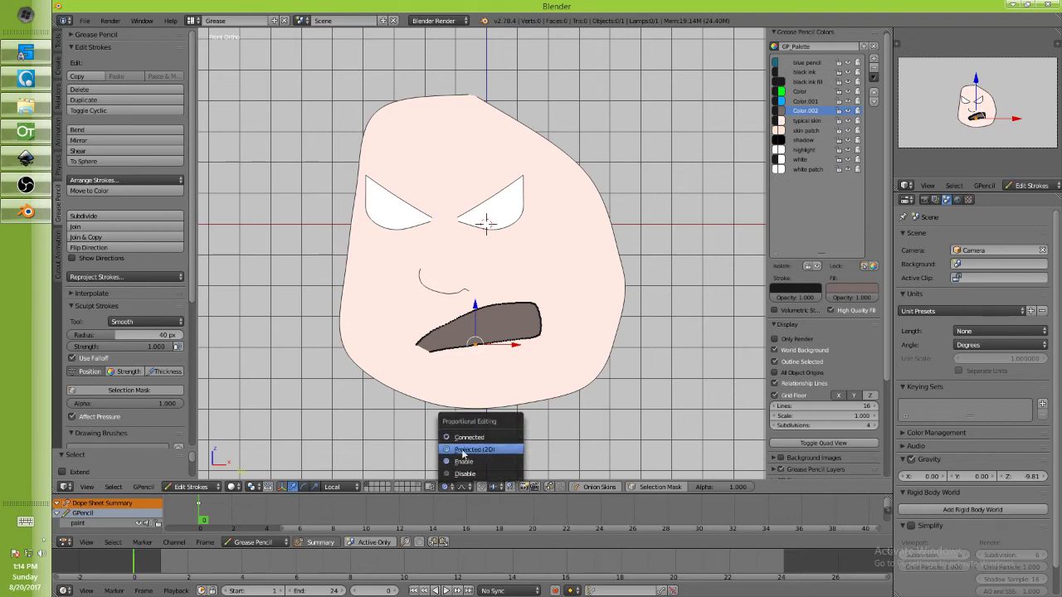
left_click(463, 452)
mouse_move(526, 215)
right_mouse_down()
mouse_move(551, 209)
mouse_move(534, 213)
mouse_move(553, 218)
mouse_move(533, 221)
right_mouse_up()
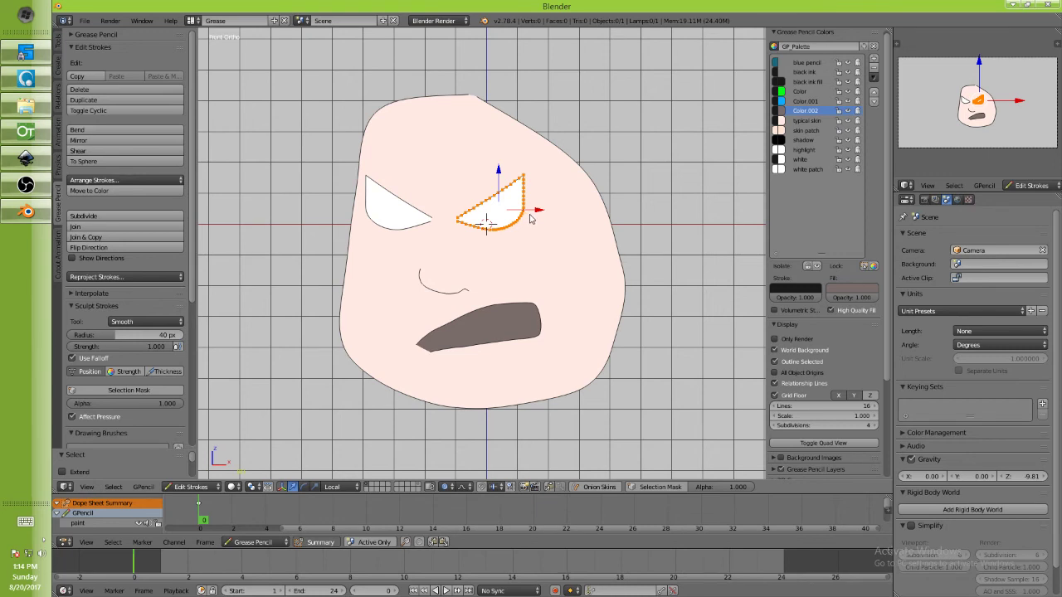
right_click(531, 217)
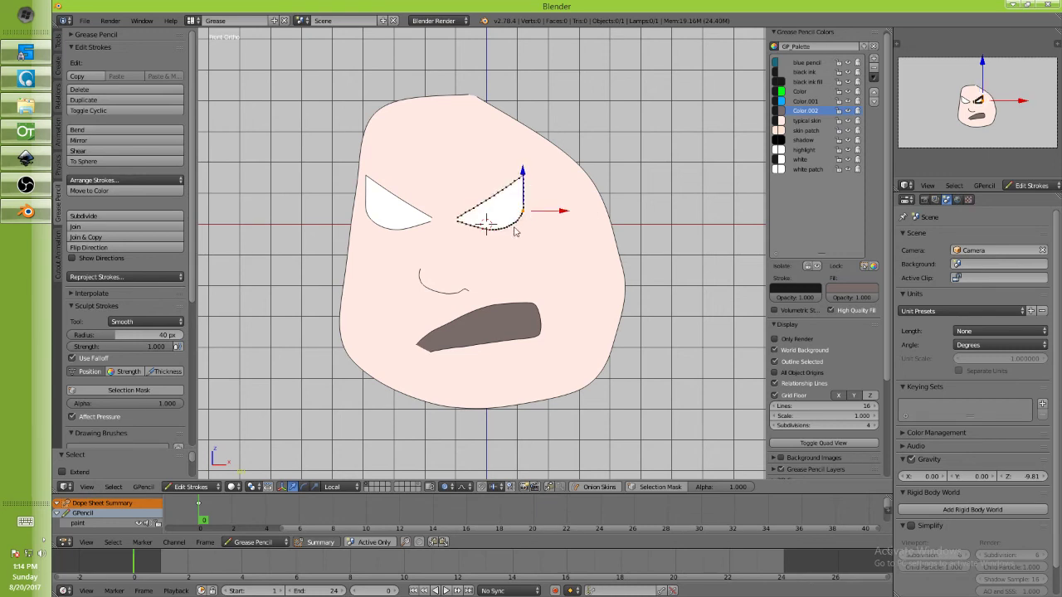
key("g")
scroll(526, 225, "up", 10)
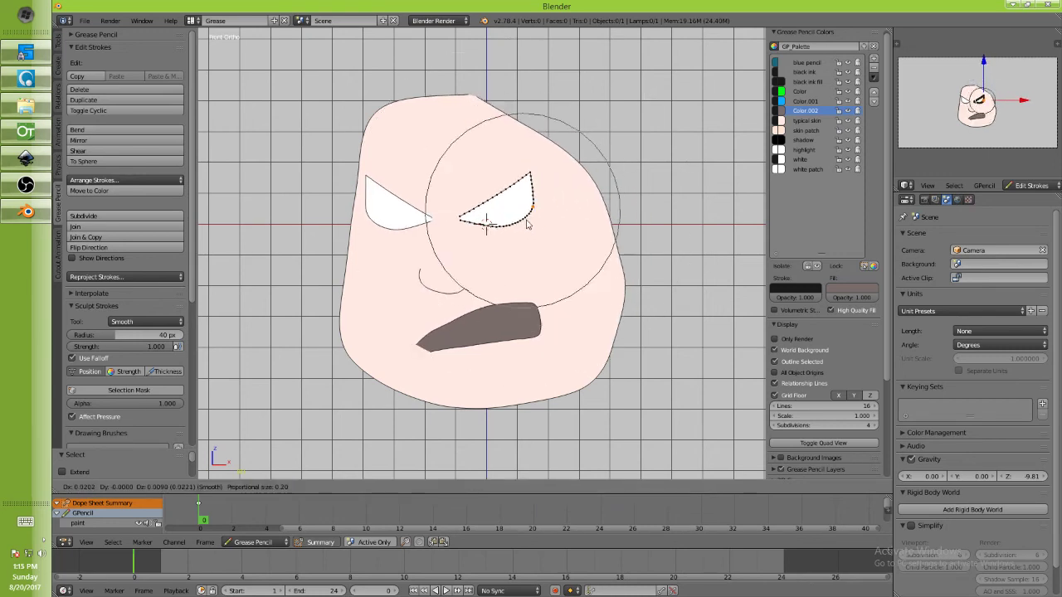
left_click(523, 221)
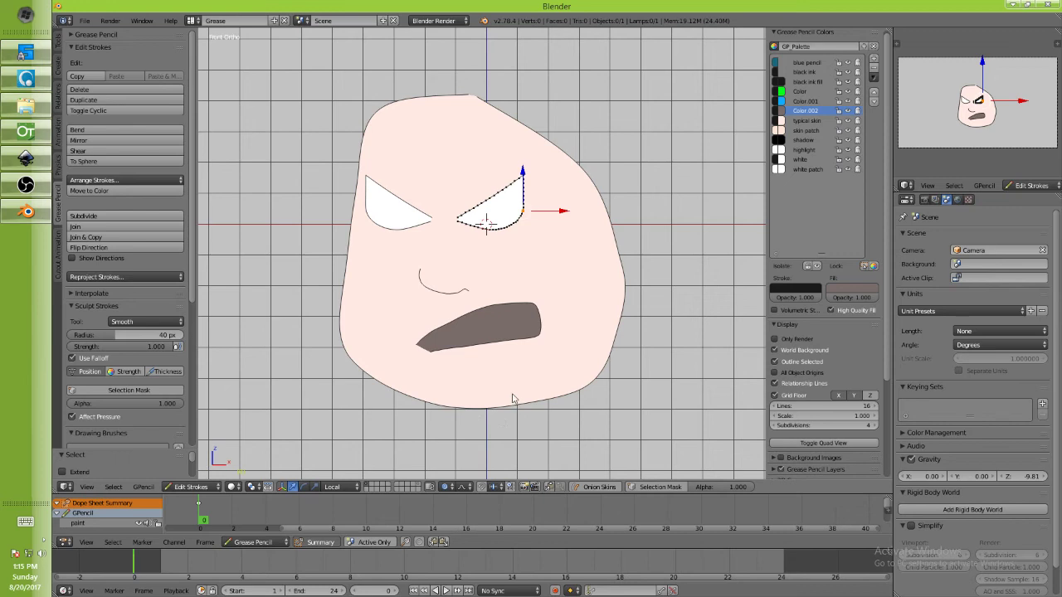
Switch to Connected falloff and try softly reshaping the left and right eyes
left_click(449, 488)
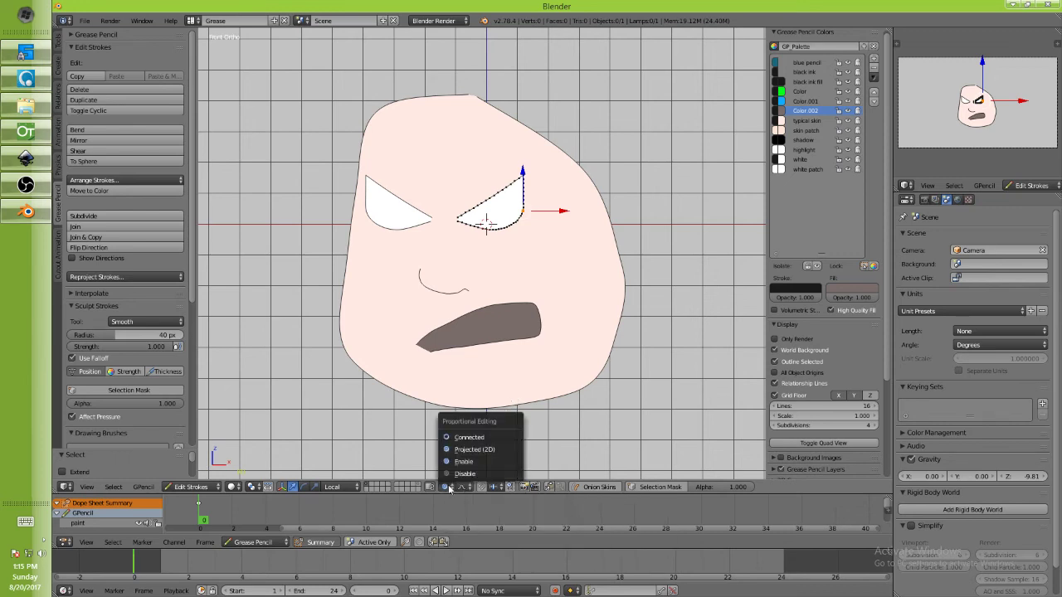
left_click(463, 442)
right_click(402, 231)
key("l")
key("g")
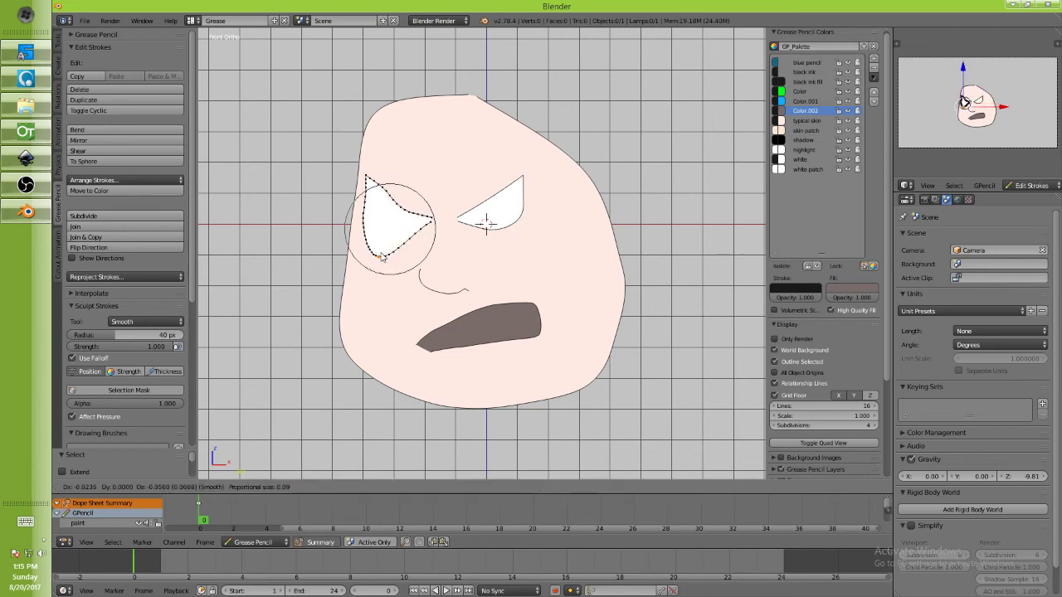
scroll(399, 241, "down", 10)
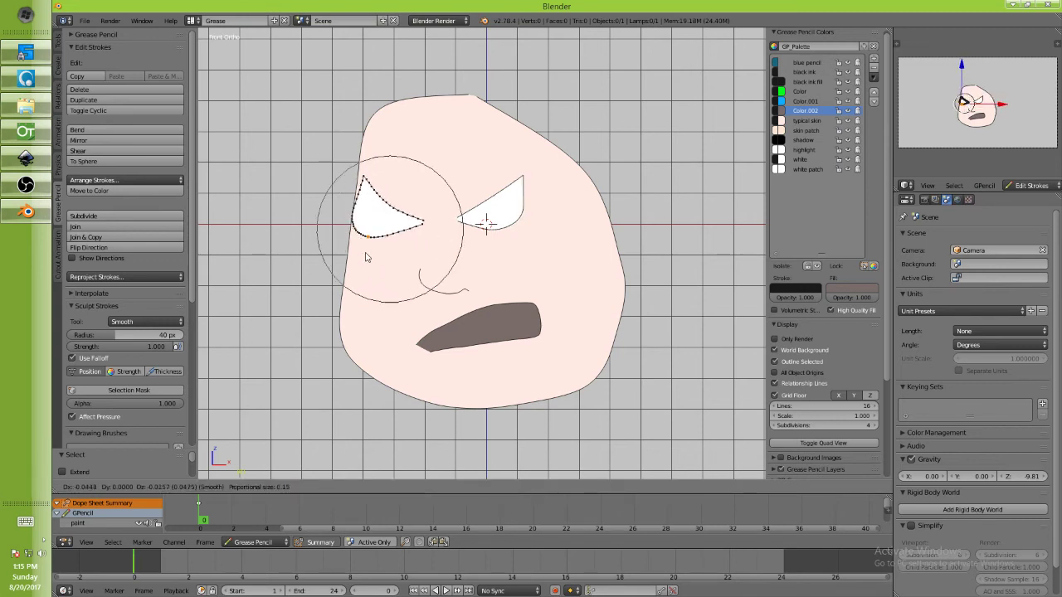
right_click(402, 232)
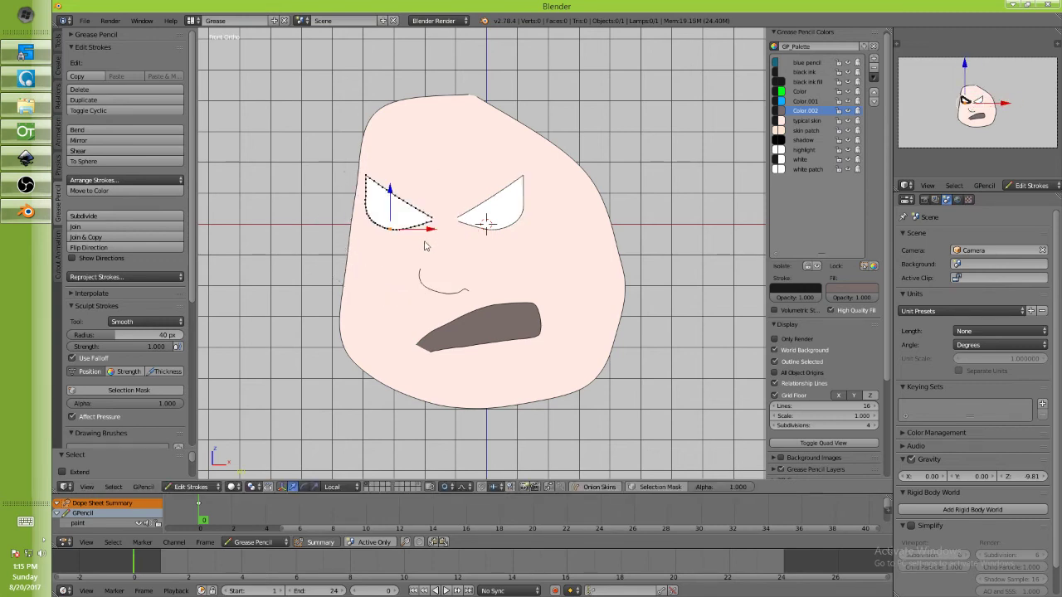
right_click(510, 235)
key("l")
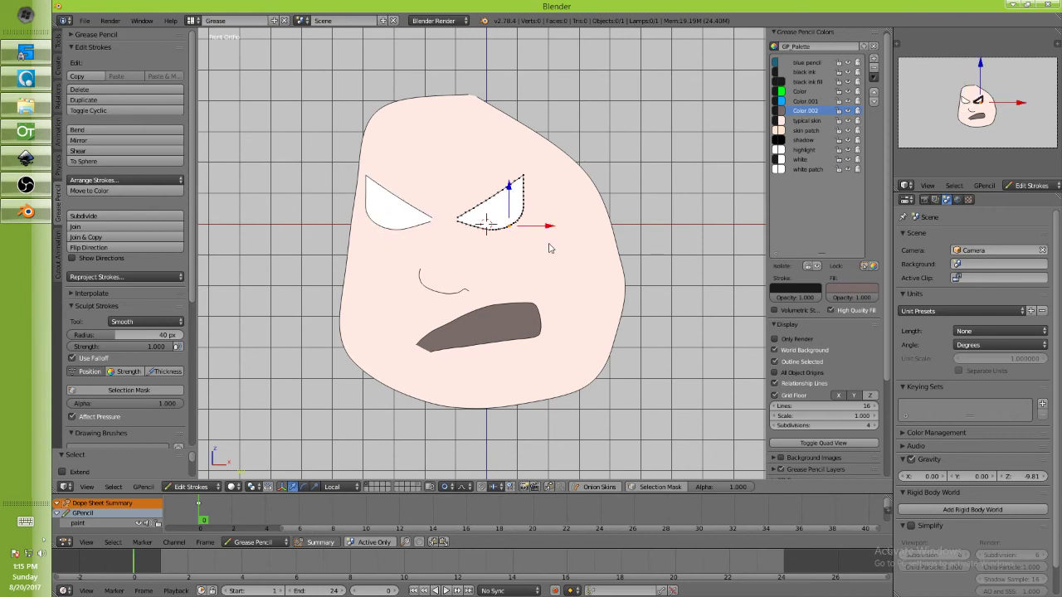
key("g")
right_click(522, 222)
Duplicate the face outline, fill the copy with black ink and send it behind
left_click(450, 488)
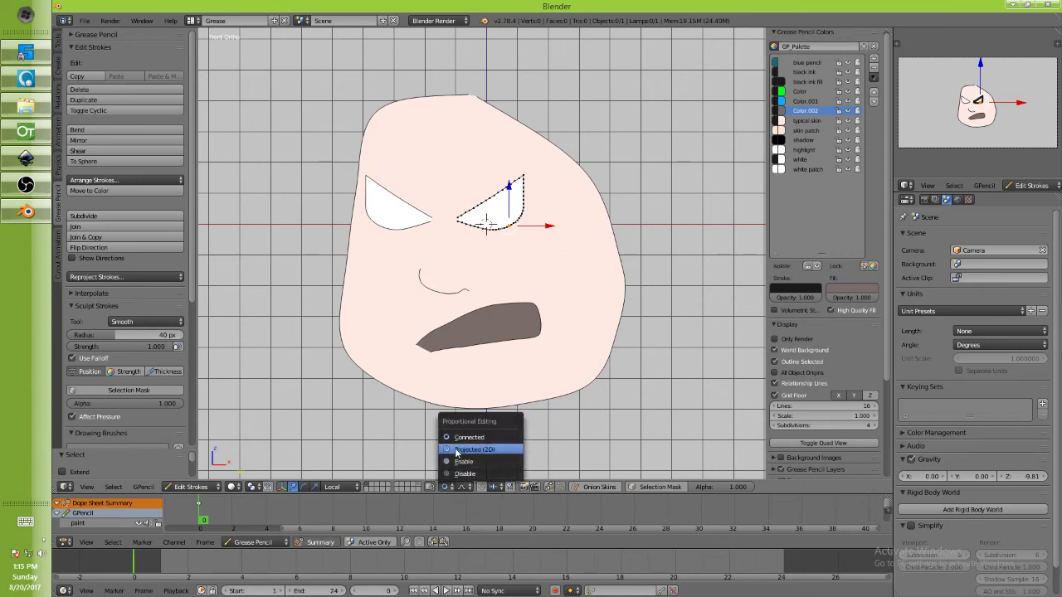
right_click(610, 236)
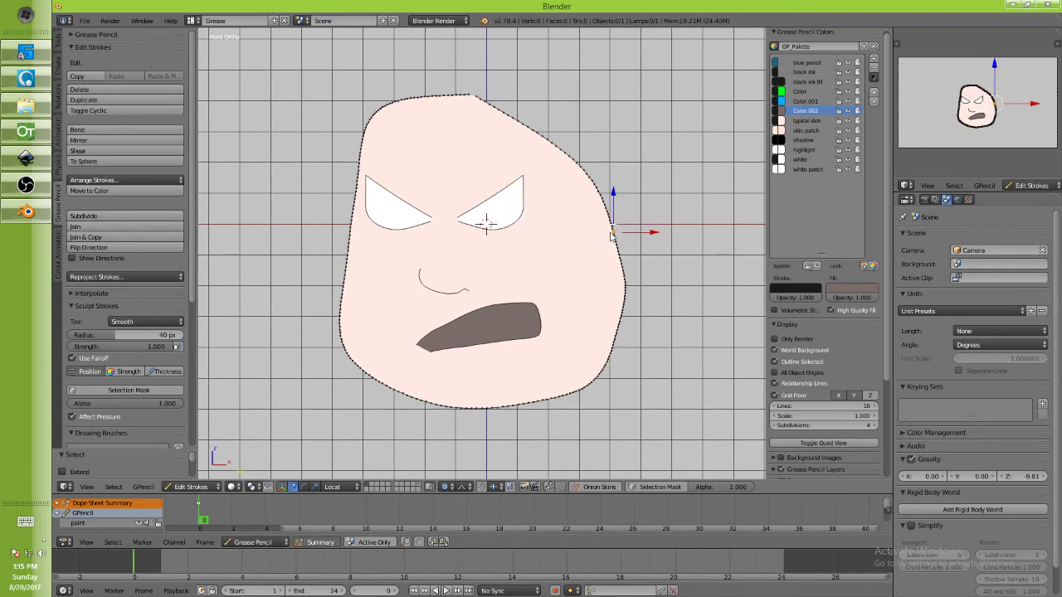
key("l")
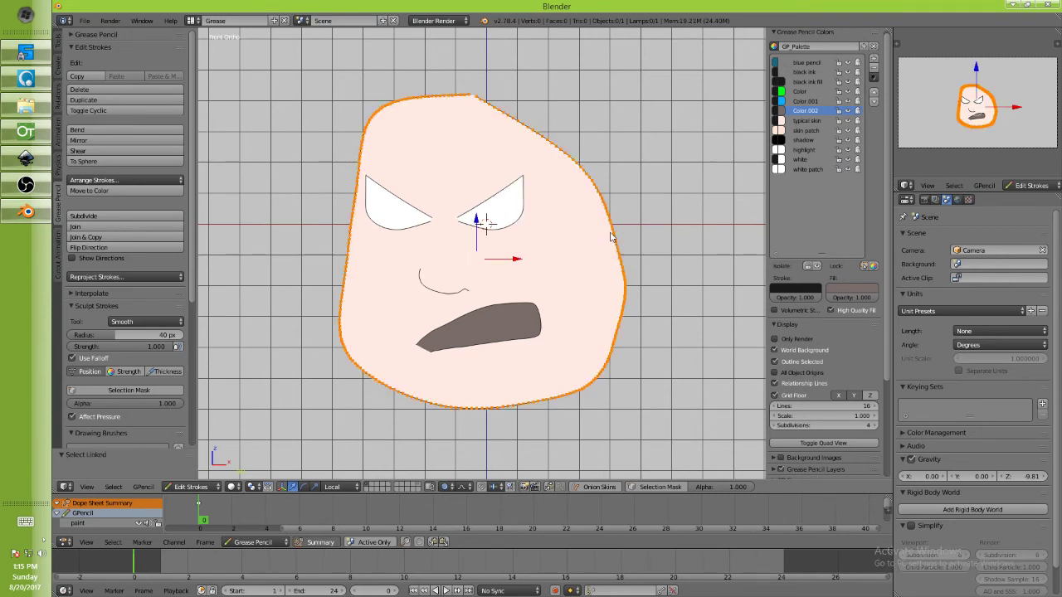
key("shift+d")
right_click(626, 232)
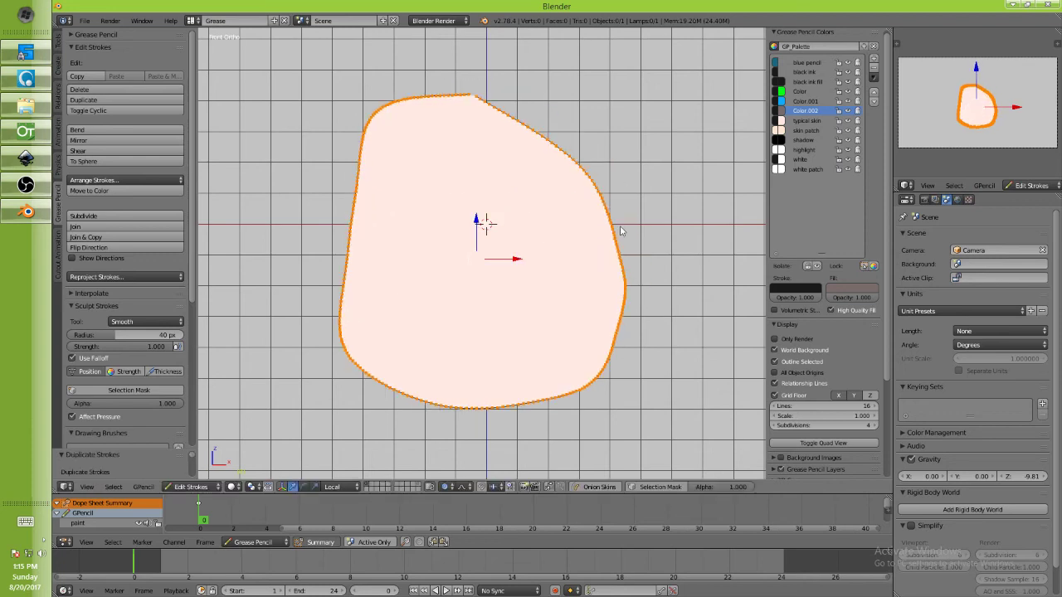
left_click(803, 83)
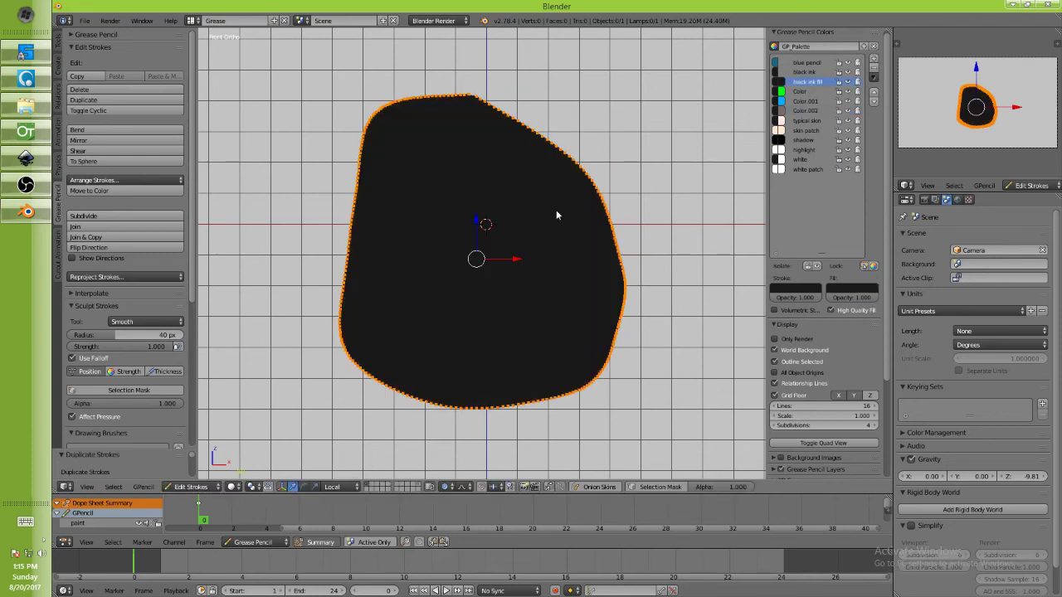
key("ctrl+Page_Down")
key("ctrl+Page_Down")
key("ctrl+Page_Down")
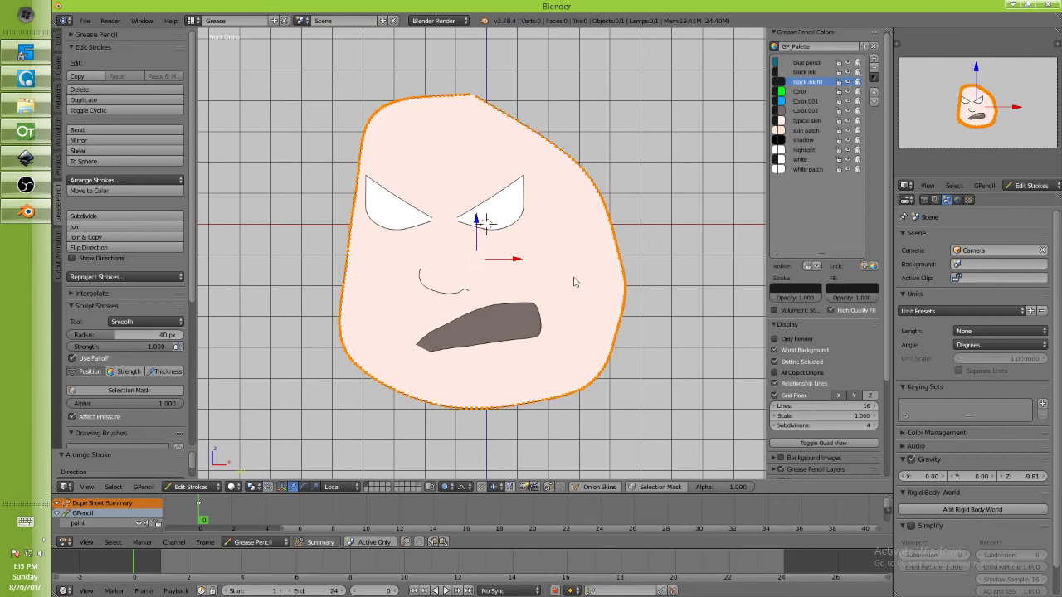
Enlarge and rotate the black copy into a thick outline, then render the frame
key("o")
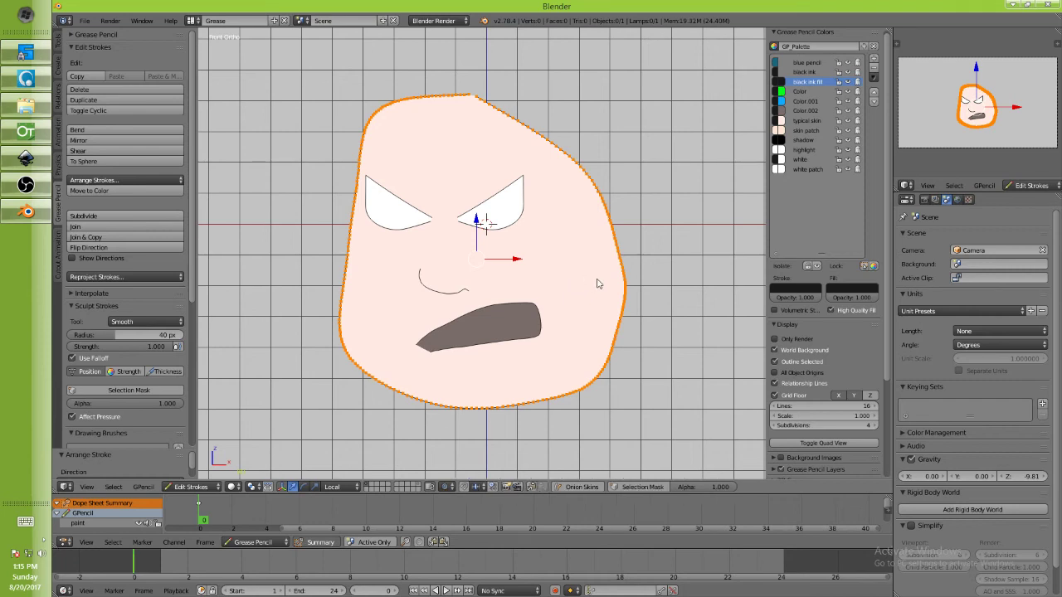
key("s")
left_click(600, 279)
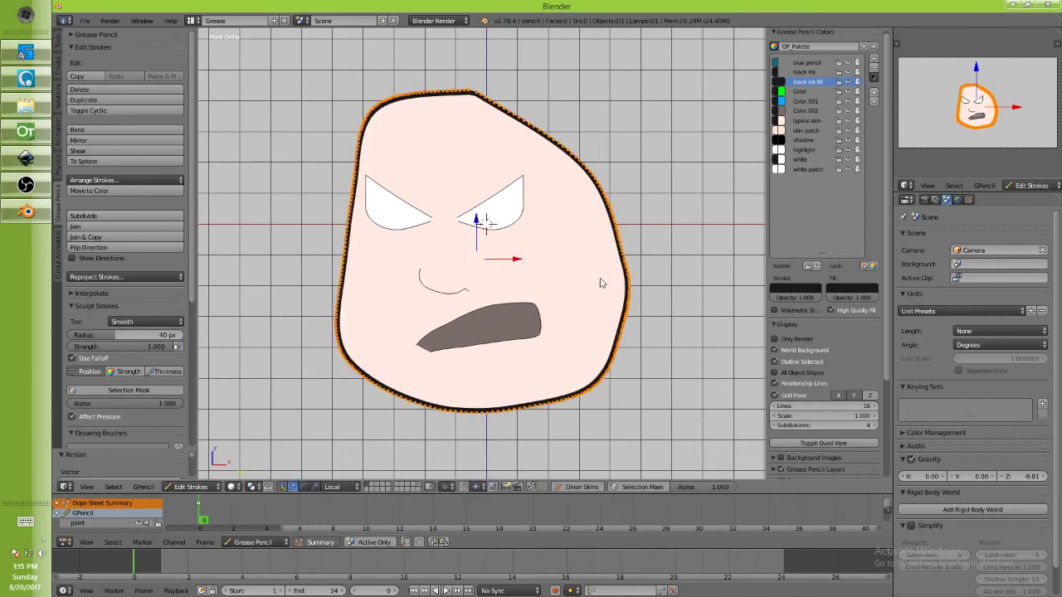
key("r")
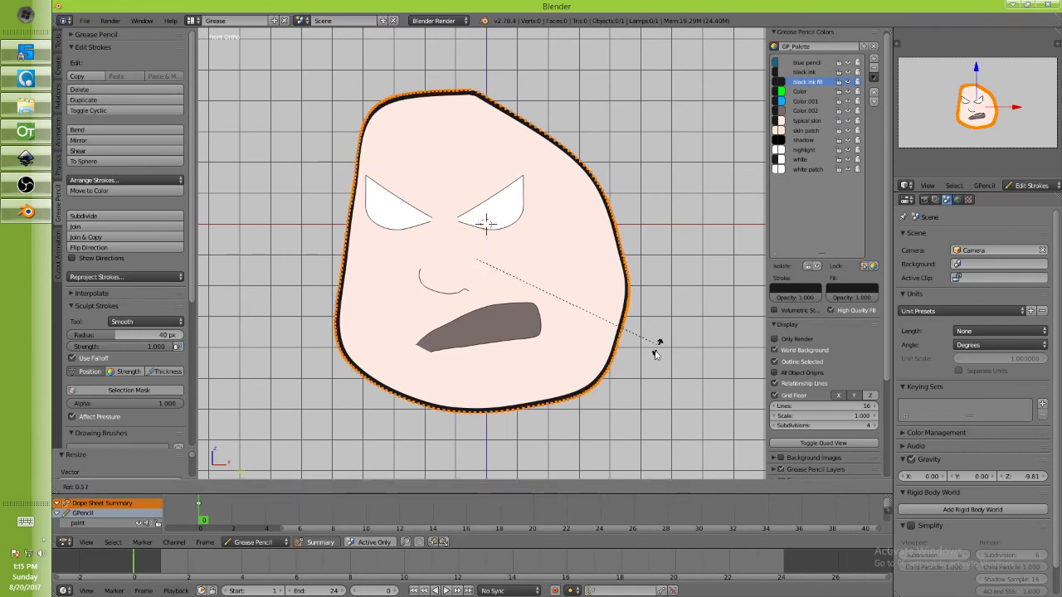
left_click(496, 401)
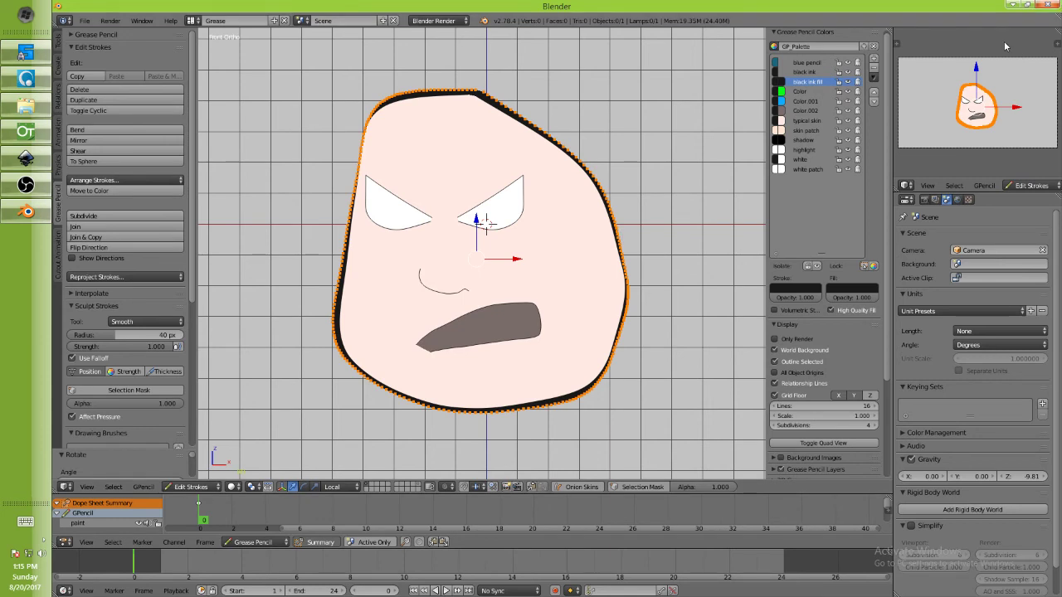
key("F12")
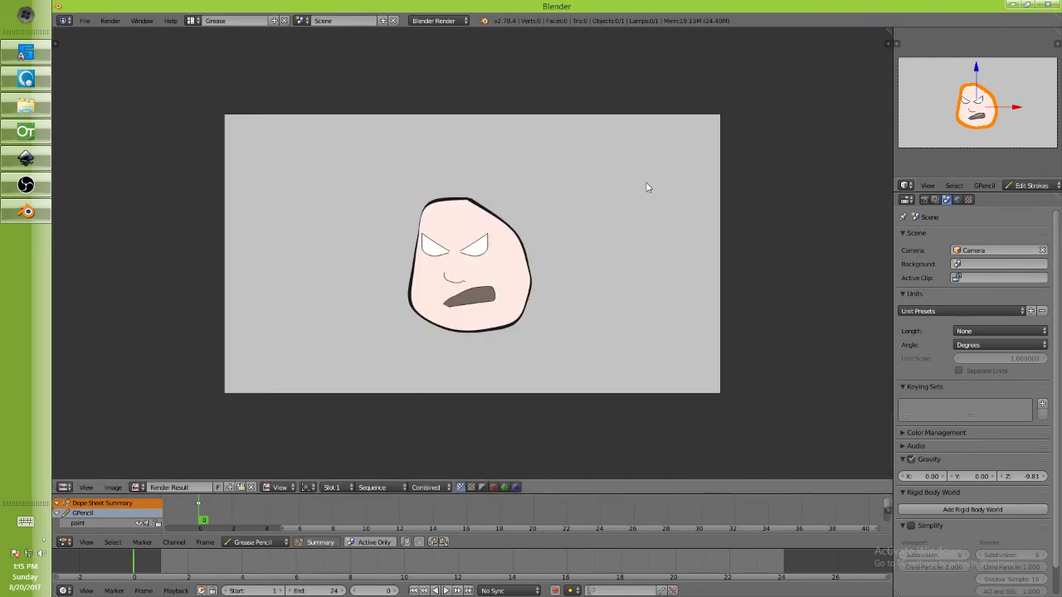
Close the render preview and set proportional editing to Projected (2D)
key("Escape")
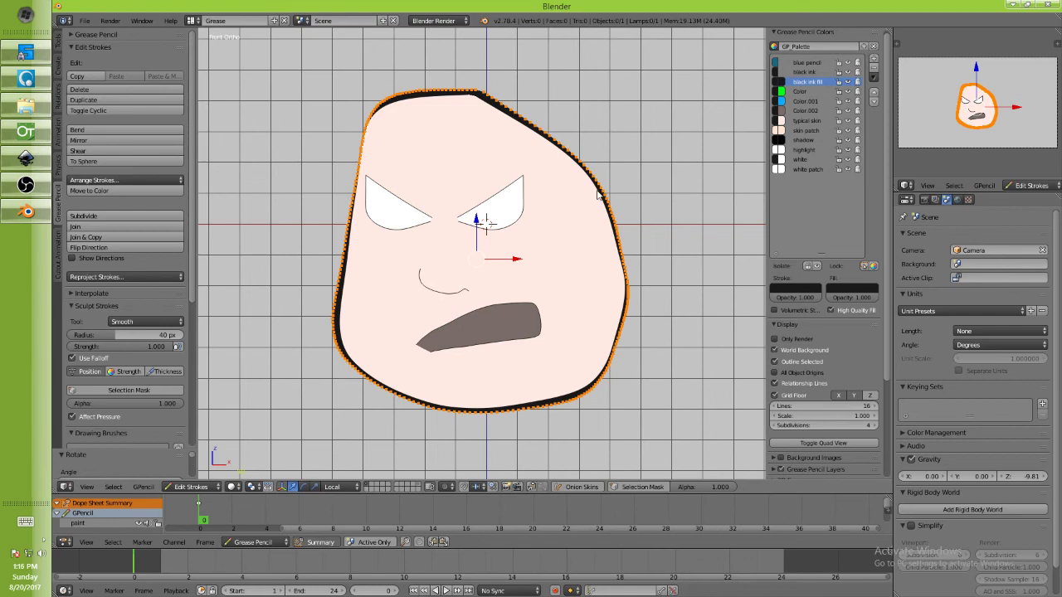
left_click(448, 487)
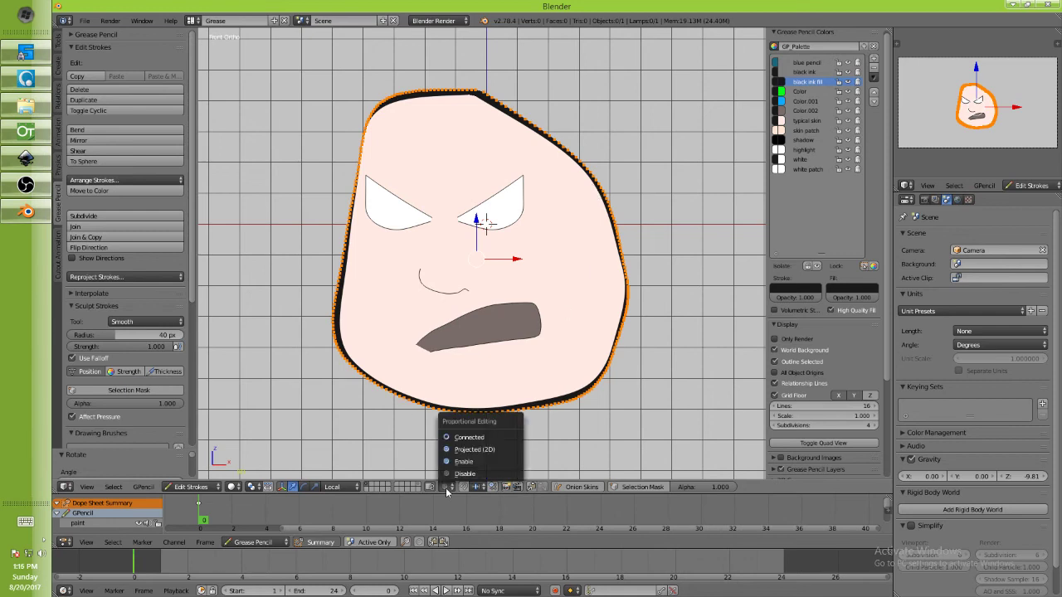
left_click(467, 451)
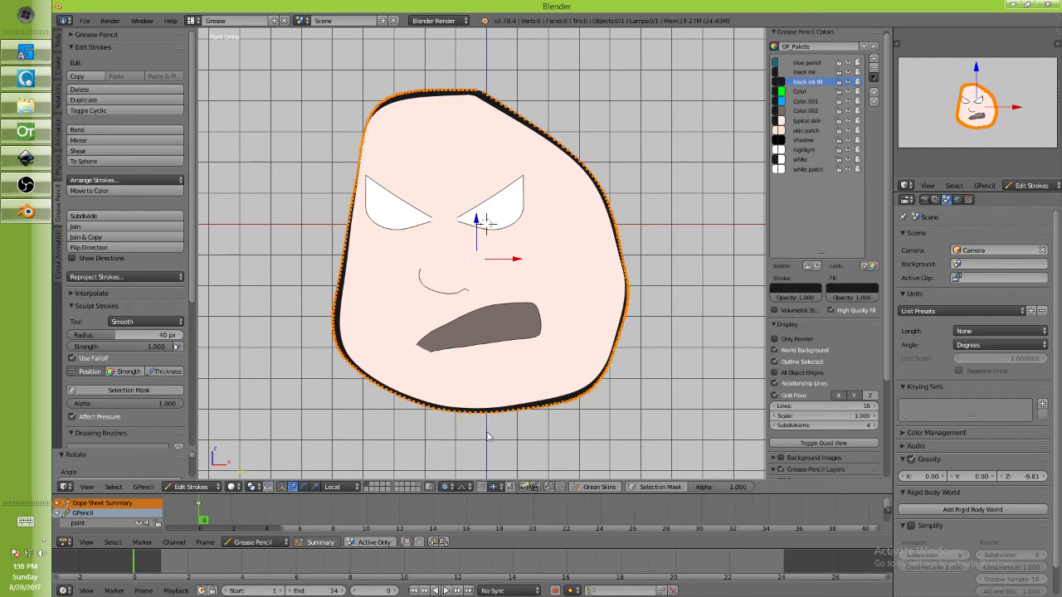
Try proportional moves on top outline points with adjusted falloff, cancelling each trial
right_click(608, 200)
key("g")
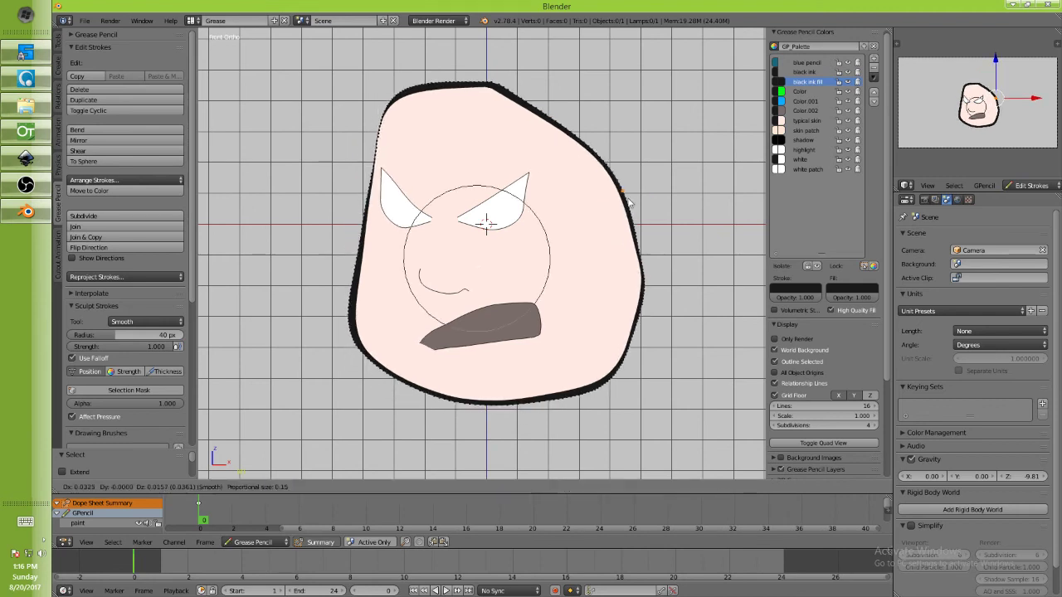
key("Escape")
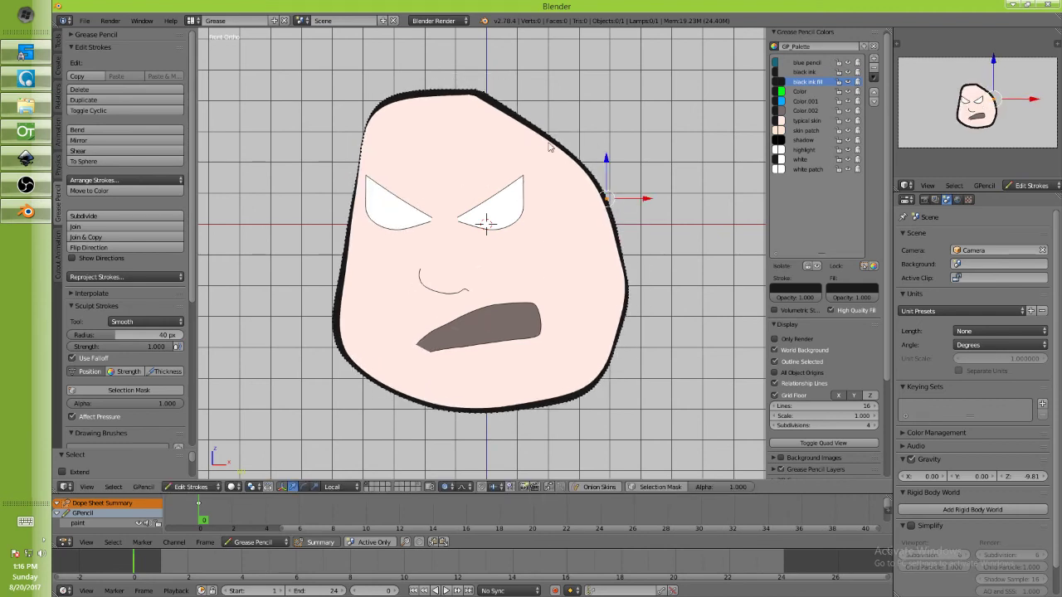
right_click(523, 121)
key("g")
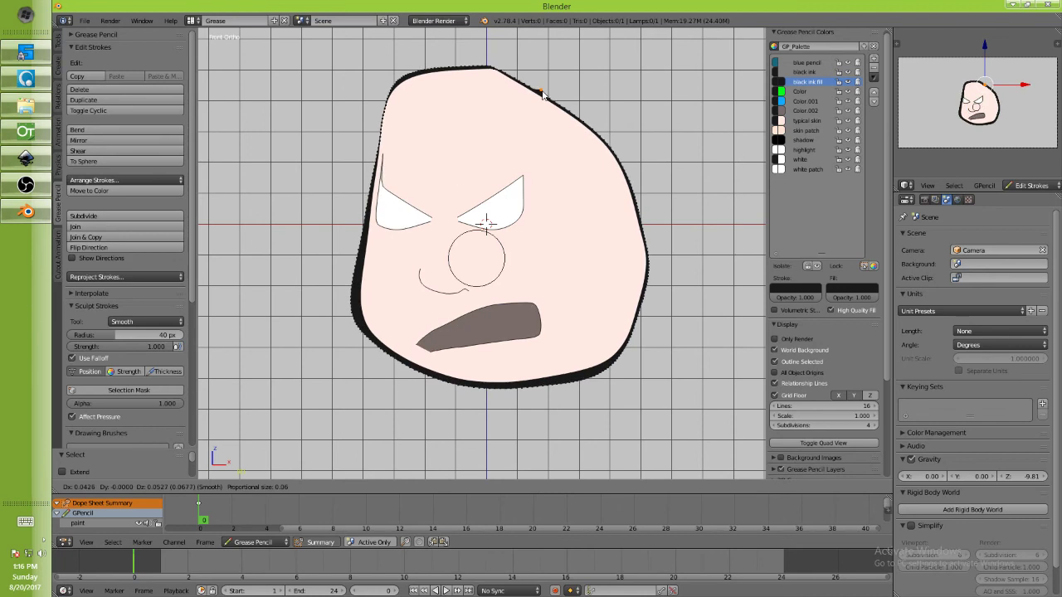
scroll(523, 124, "up", 15)
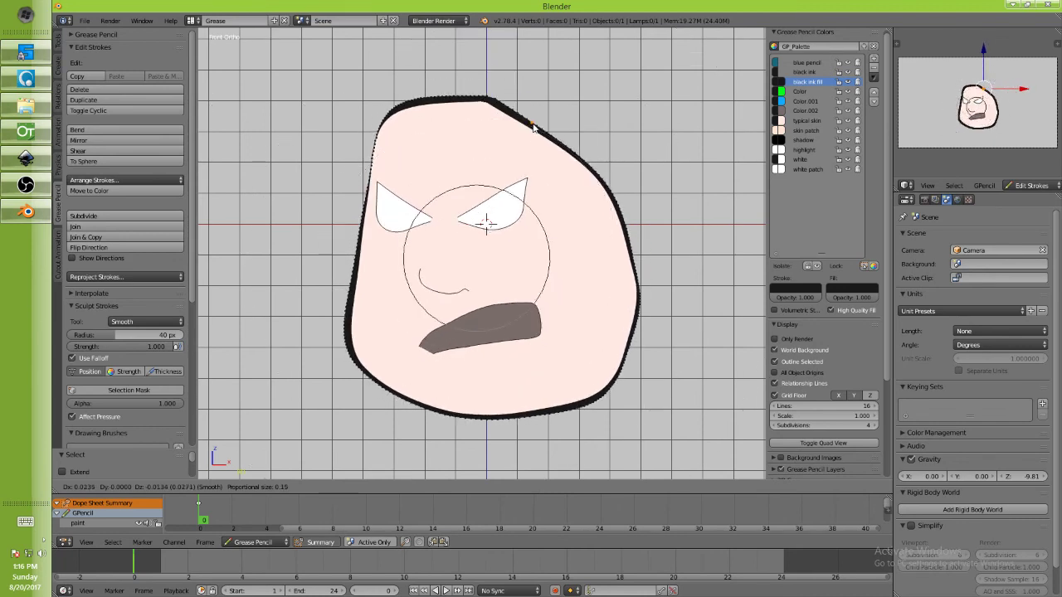
right_click(559, 102)
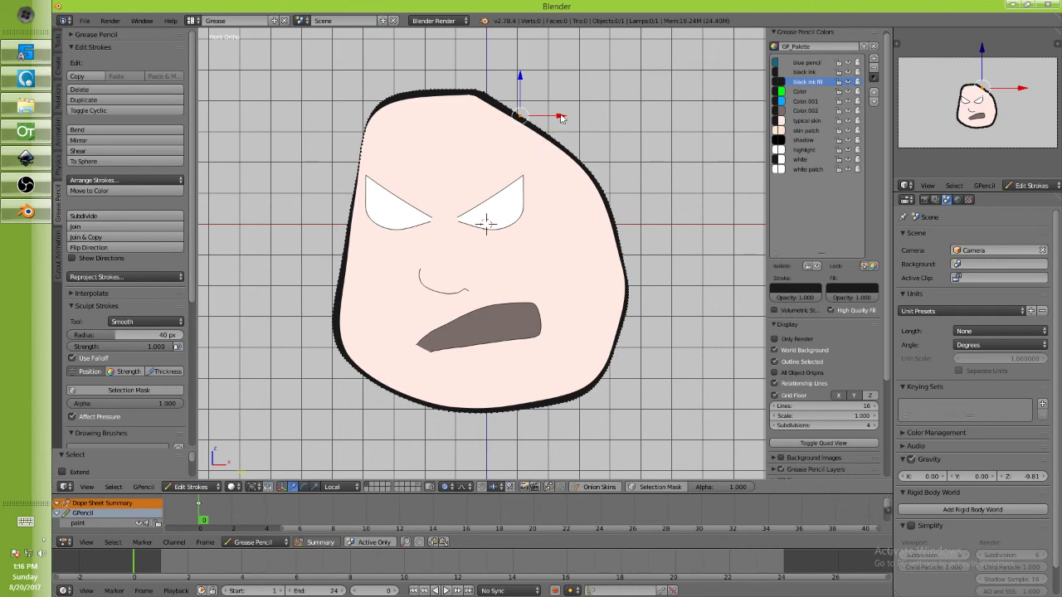
left_click_drag(561, 118, 614, 108)
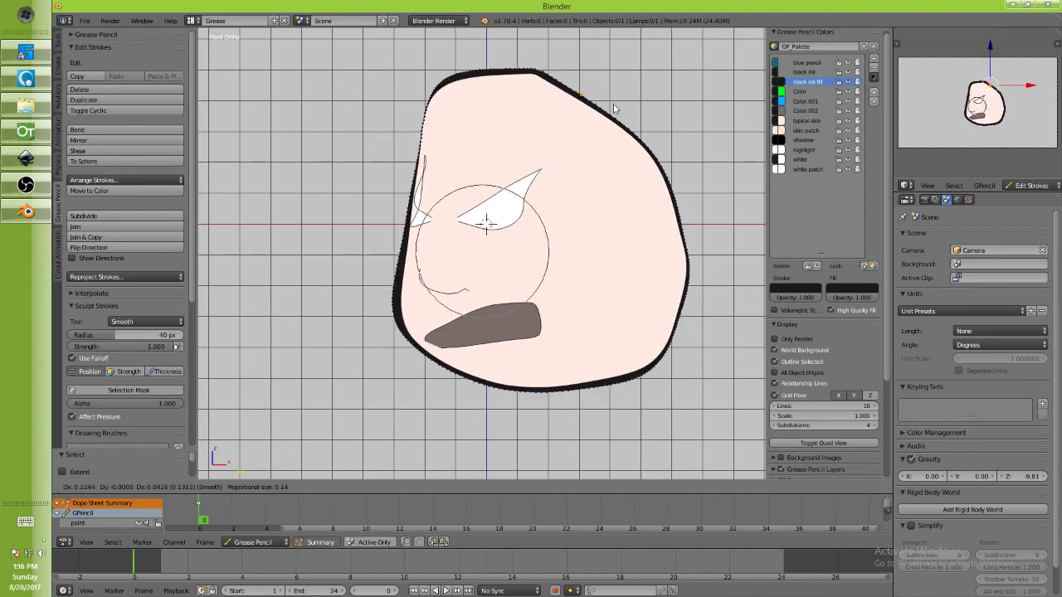
right_click(578, 122)
Reshape the top-right of the face outline with proportional falloff, redoing it after an undo
key("ctrl+l")
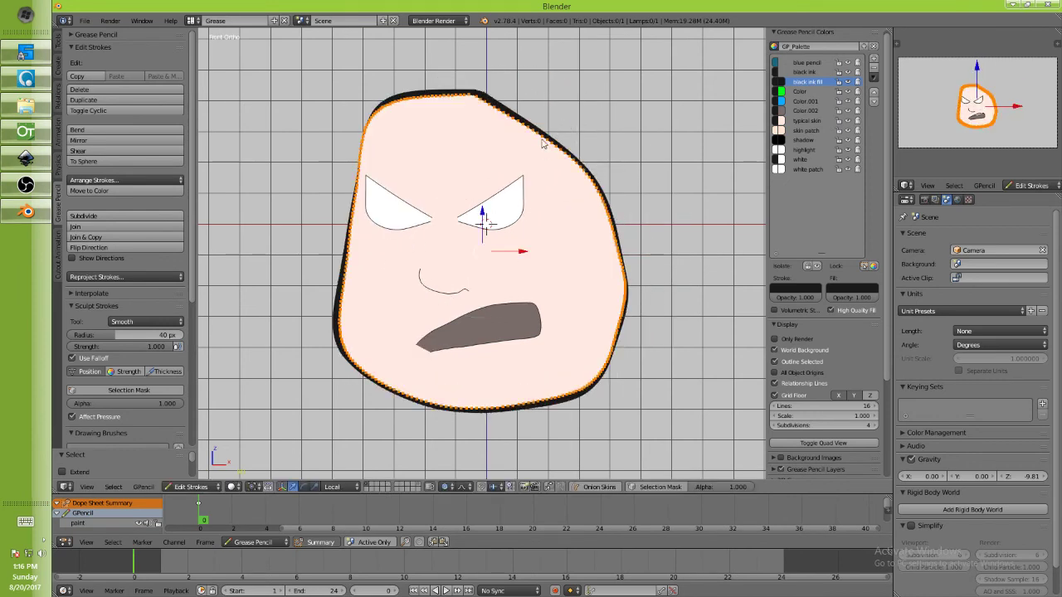
right_click(544, 143)
key("g")
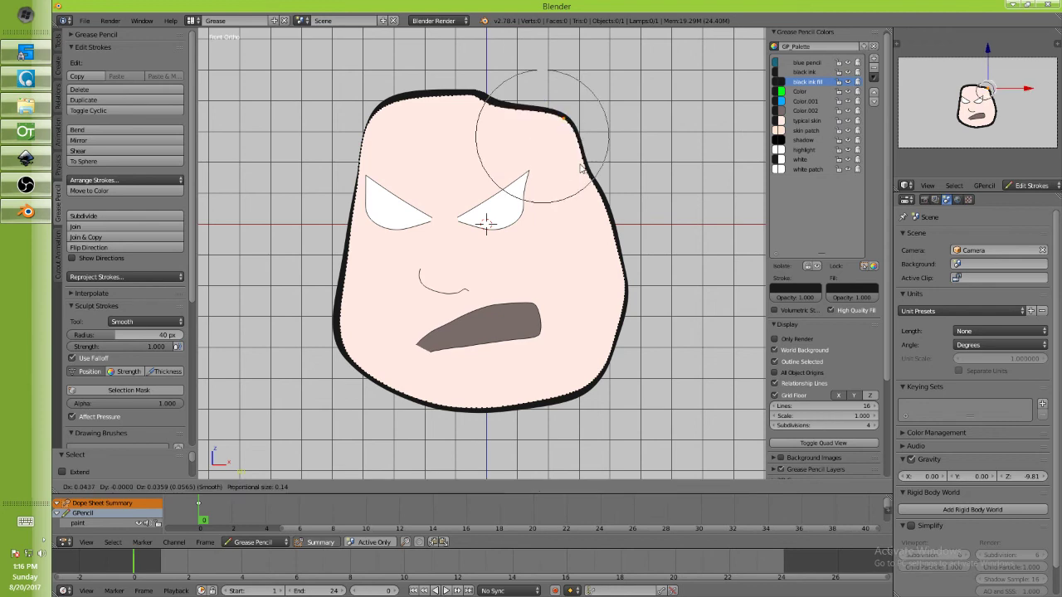
left_click(581, 168)
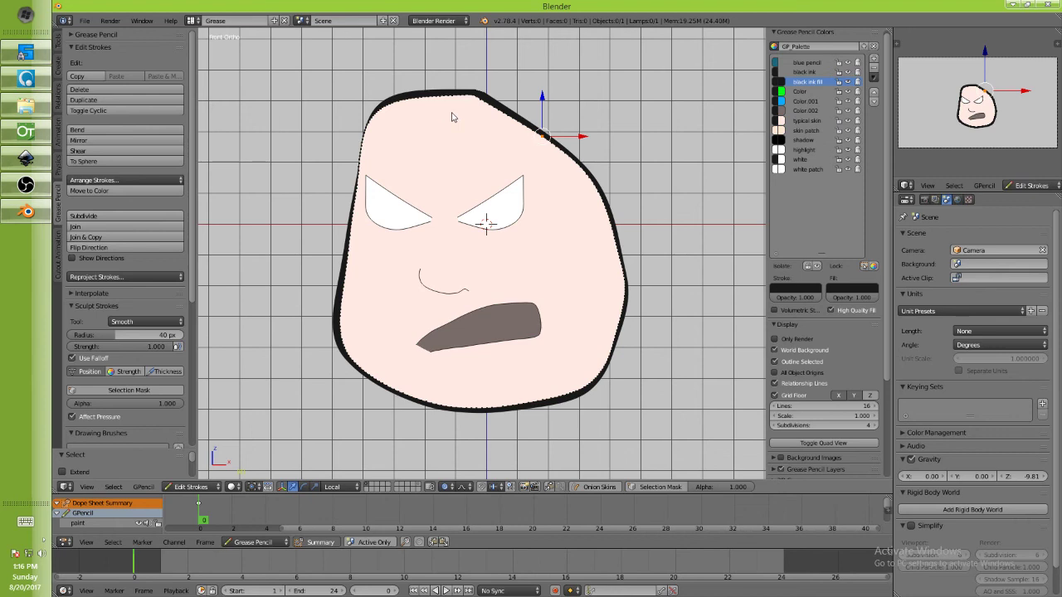
key("ctrl+z")
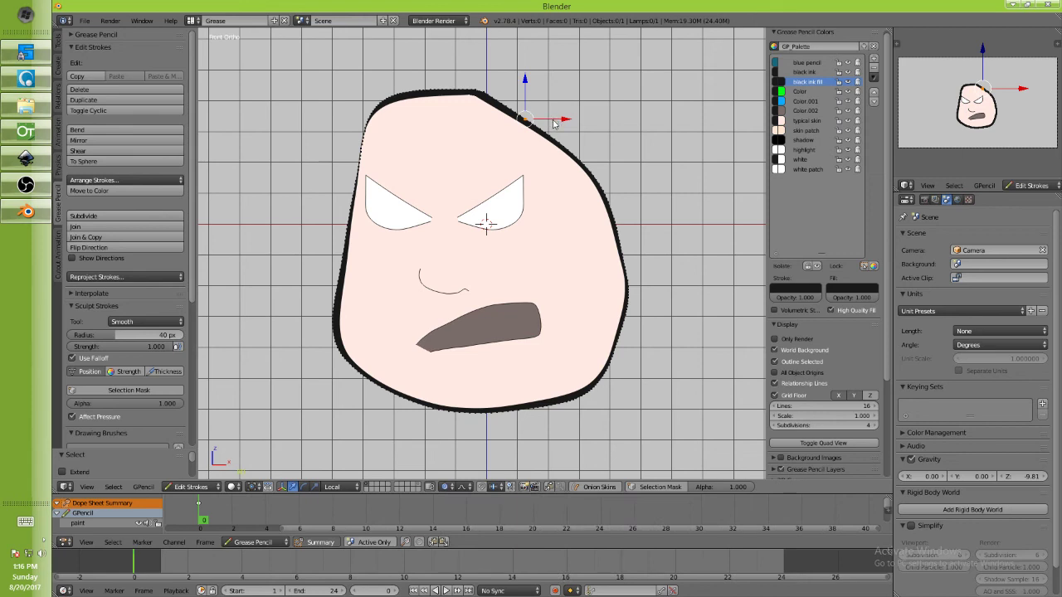
key("g")
scroll(573, 114, "up", 3)
scroll(579, 113, "down", 3)
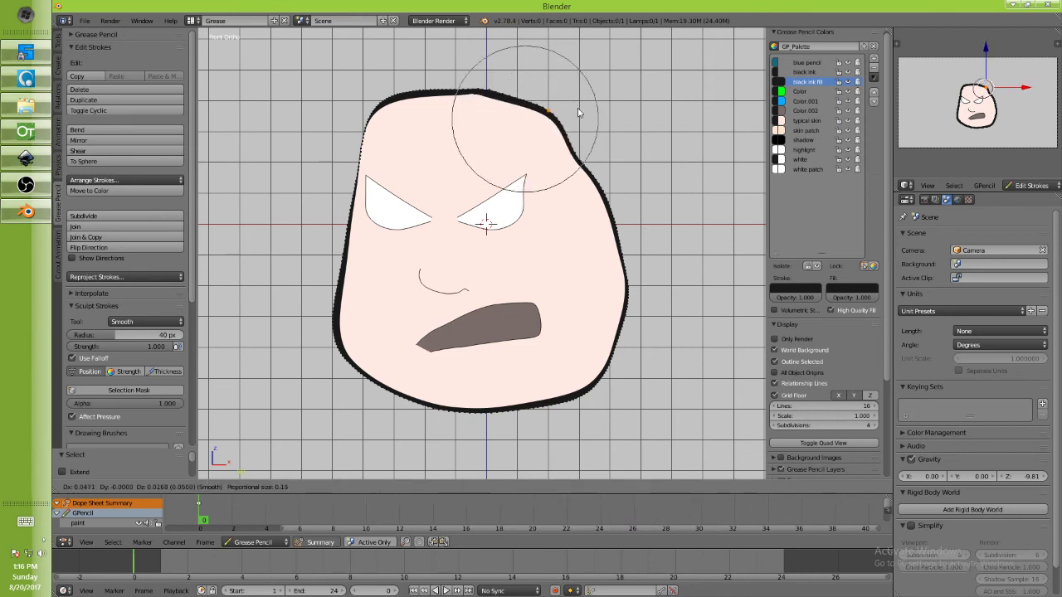
scroll(579, 113, "down", 4)
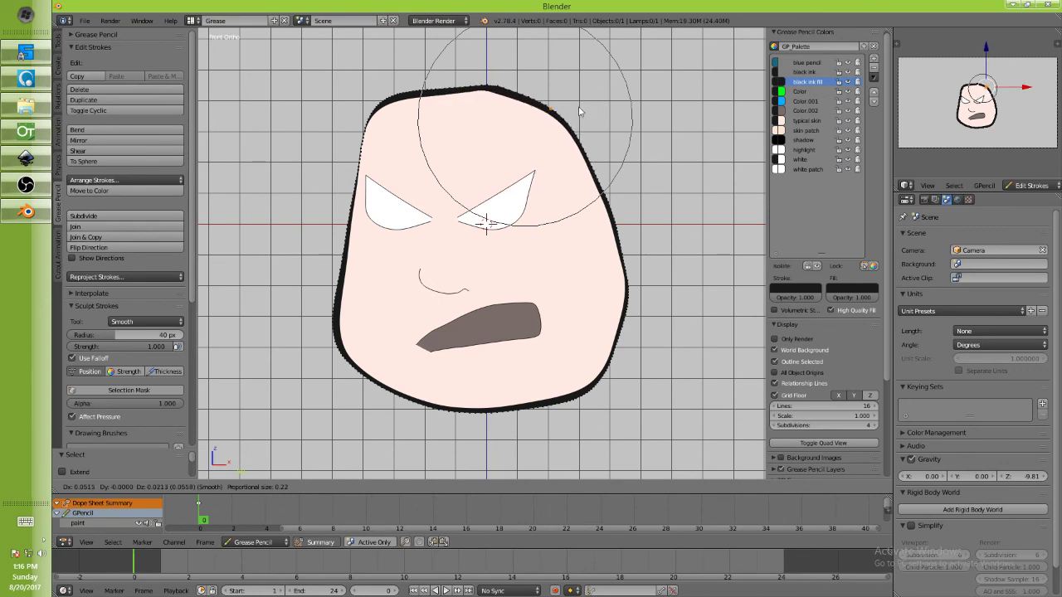
right_click(579, 113)
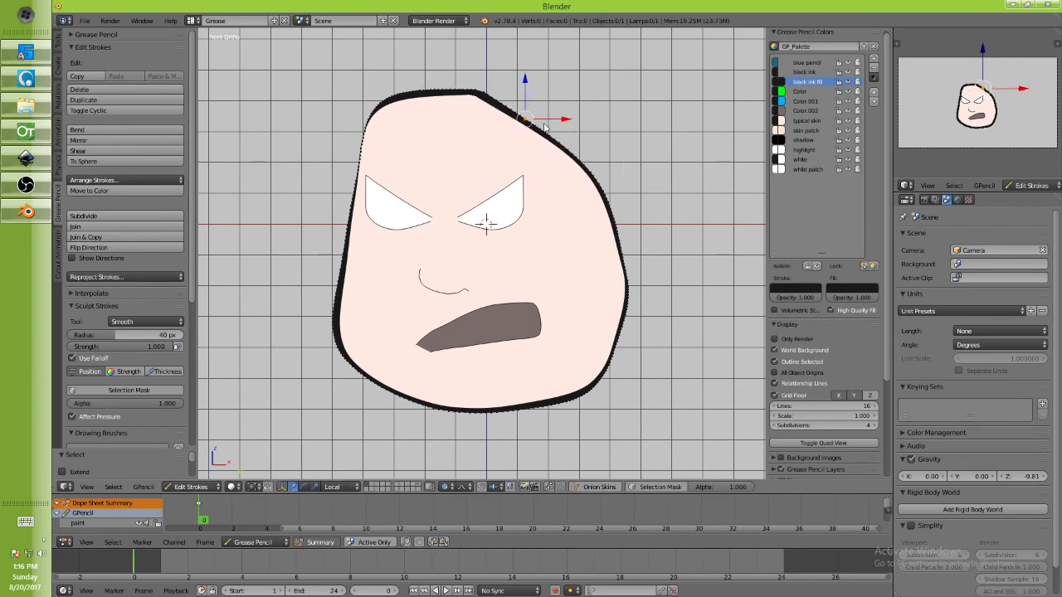
key("g")
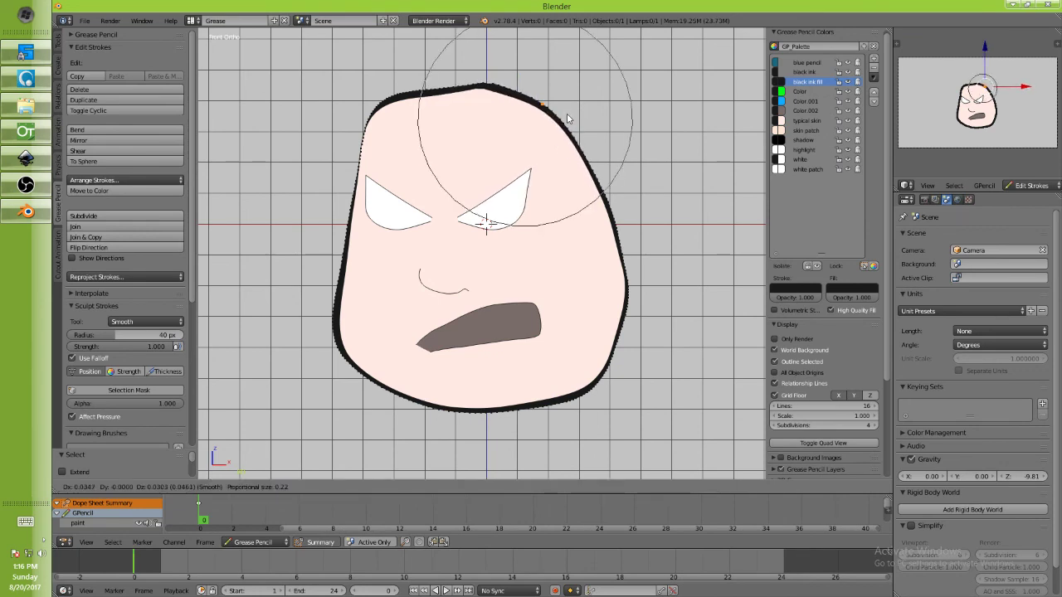
left_click(567, 119)
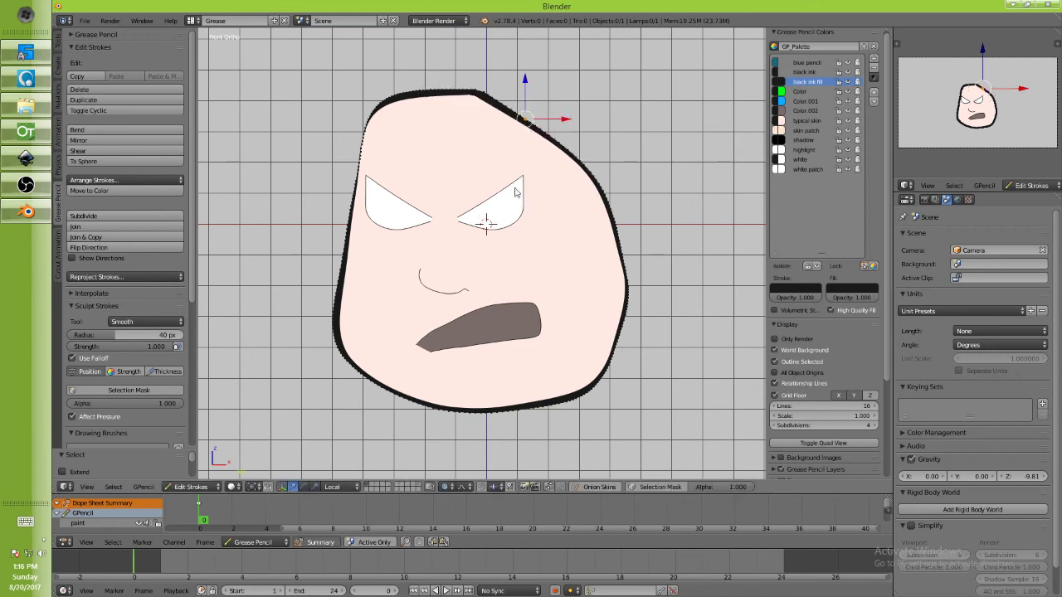
Move both eye strokes to a new layer, GP_Layer, and flatten the top-right outline
right_click(476, 213)
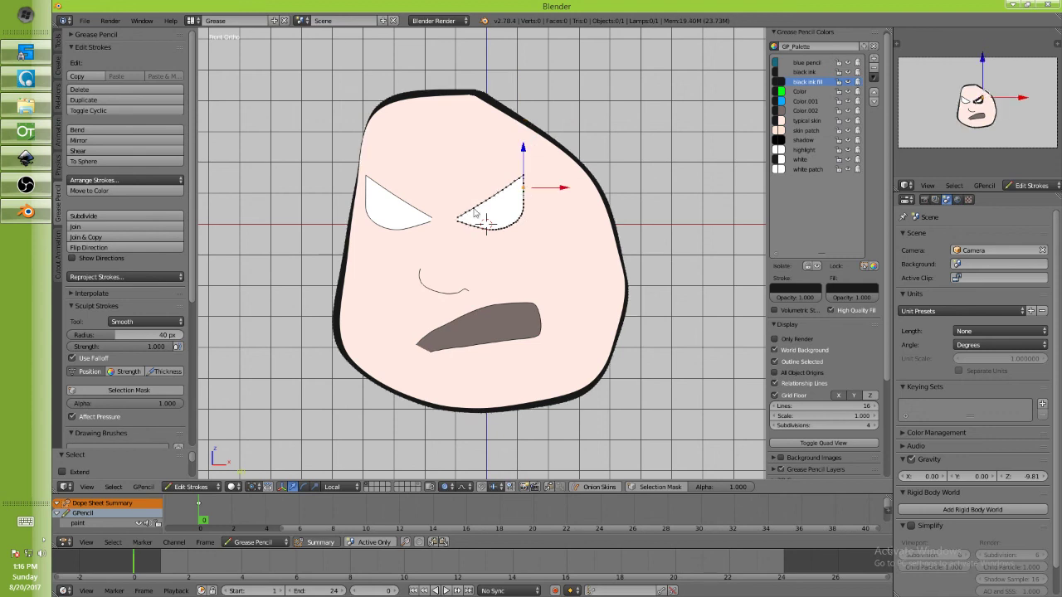
right_click(413, 211, "shift")
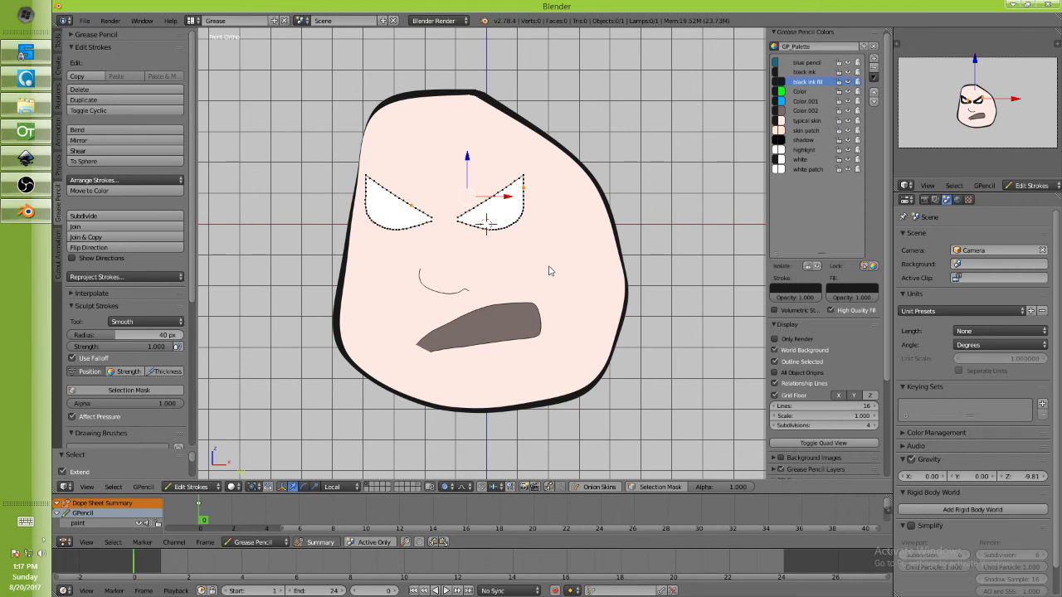
key("m")
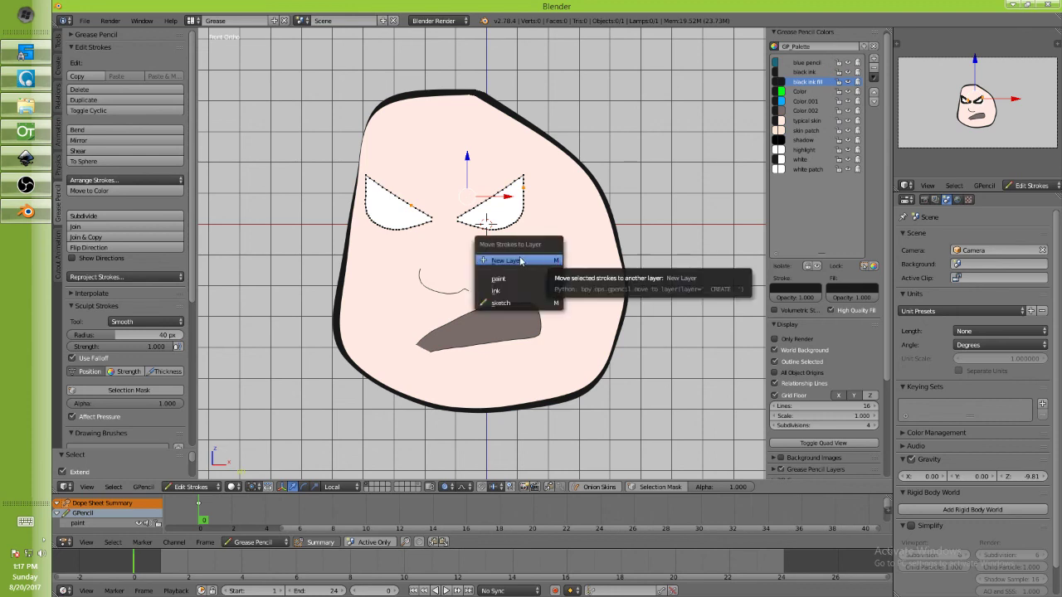
left_click(520, 261)
key("g")
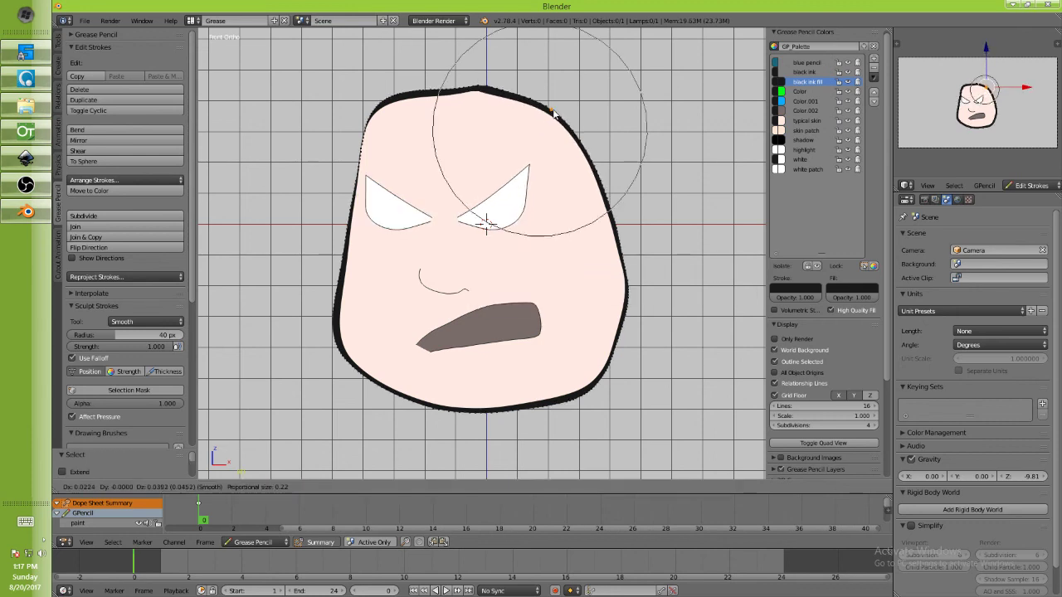
left_click(544, 133)
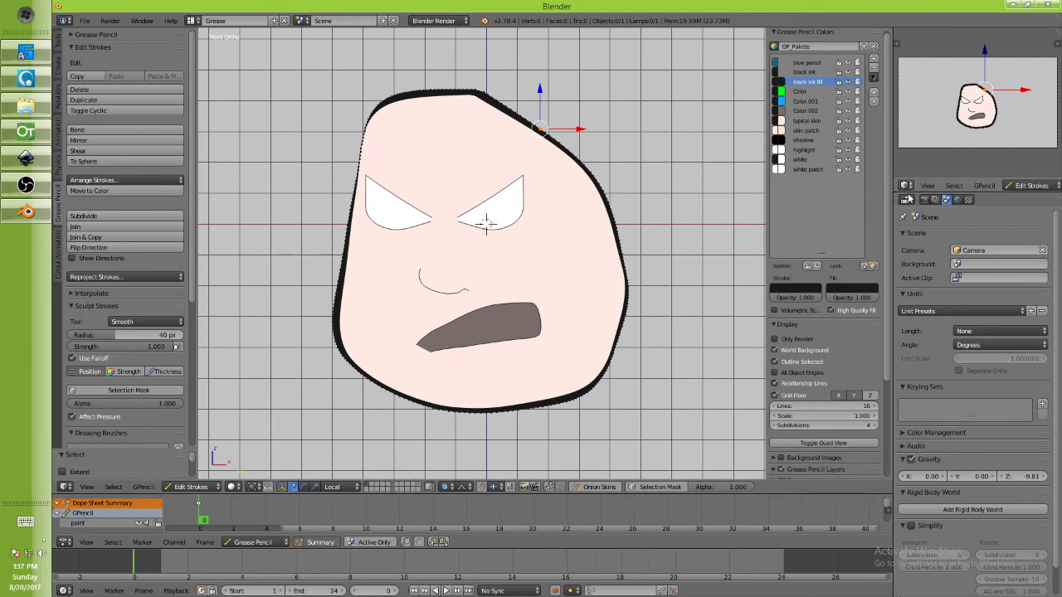
Turn the right-hand area into a 3D View showing the tool shelf and Grease Pencil Layers
left_click(906, 200)
left_click(925, 213)
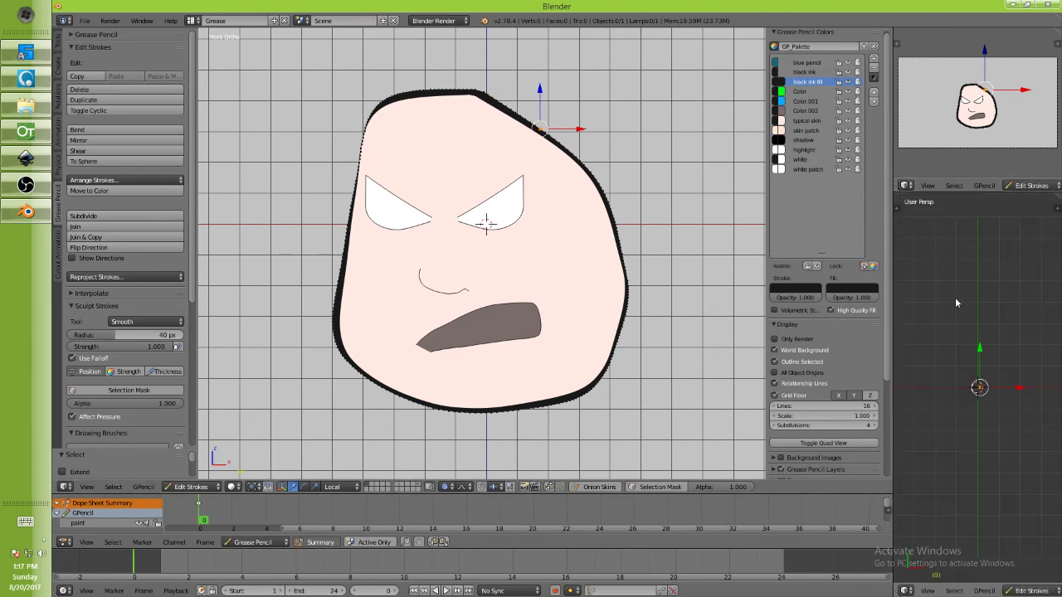
key("t")
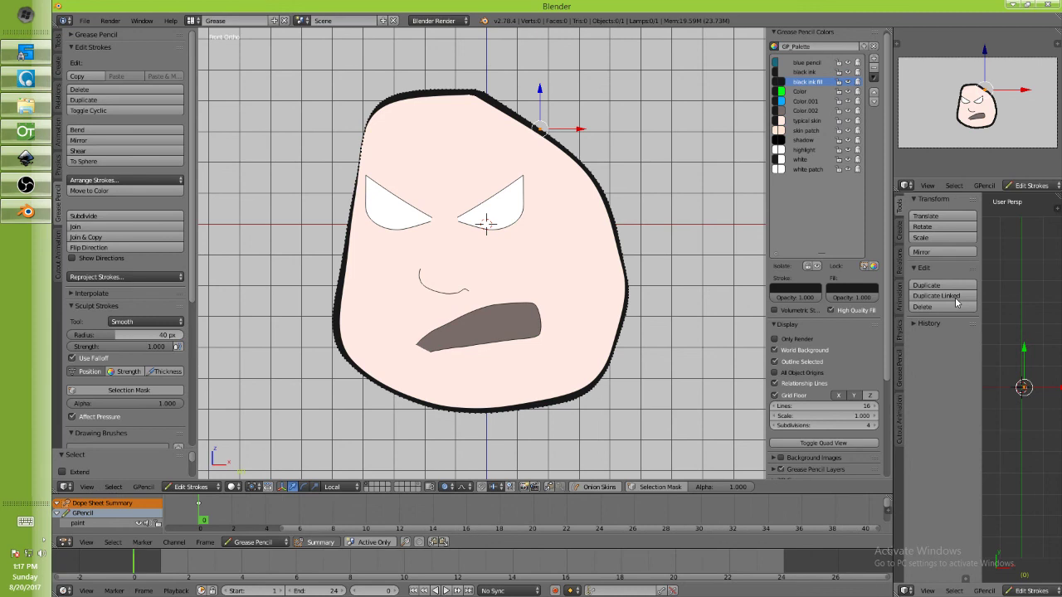
key("n")
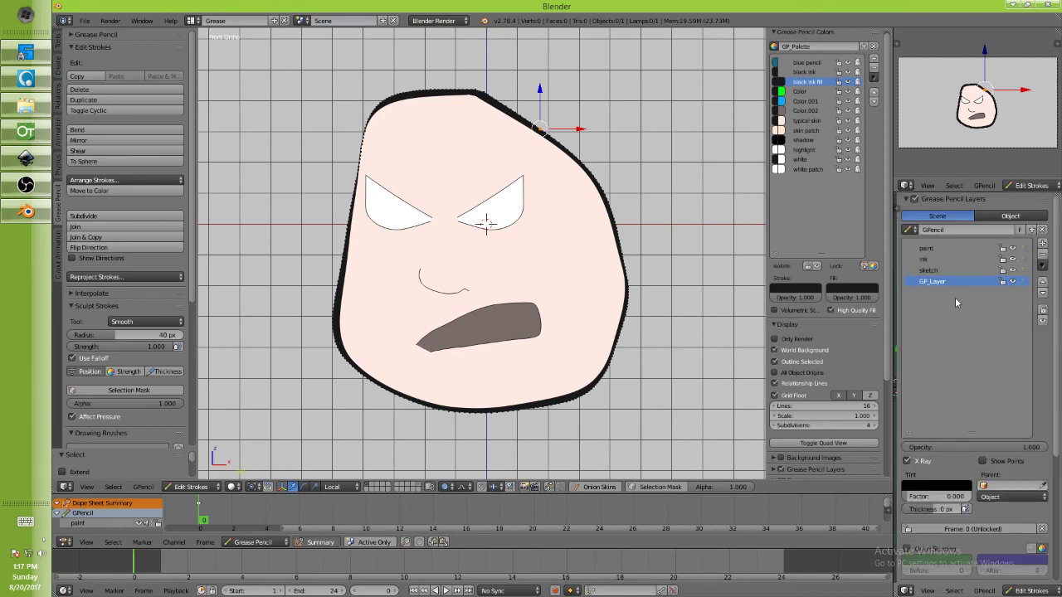
Lock GP_Layer and reshape the top-right outline with proportional editing
left_click(1003, 282)
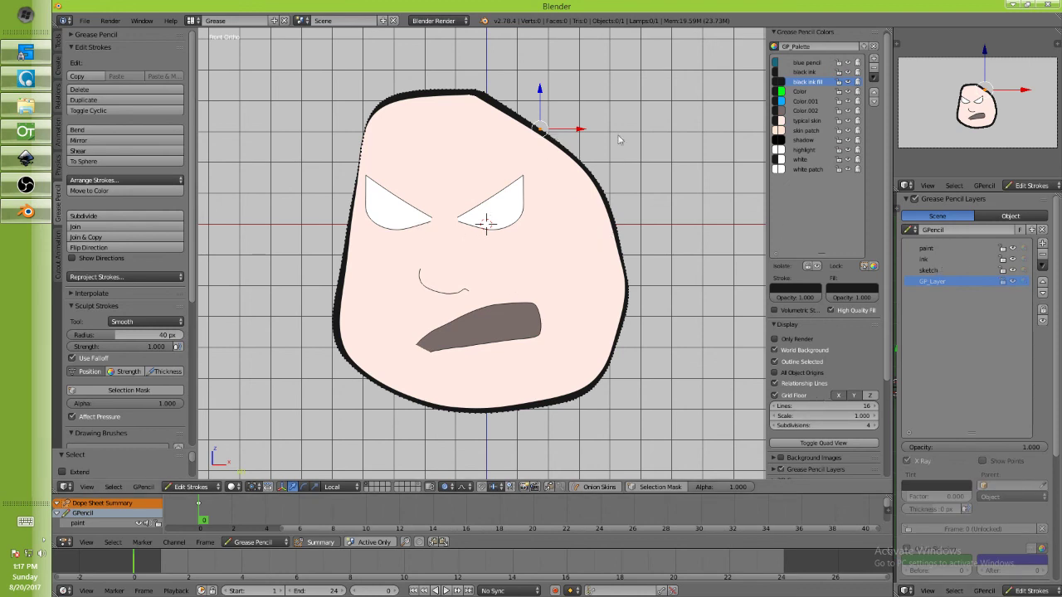
key("g")
key("Escape")
right_click(555, 114)
key("g")
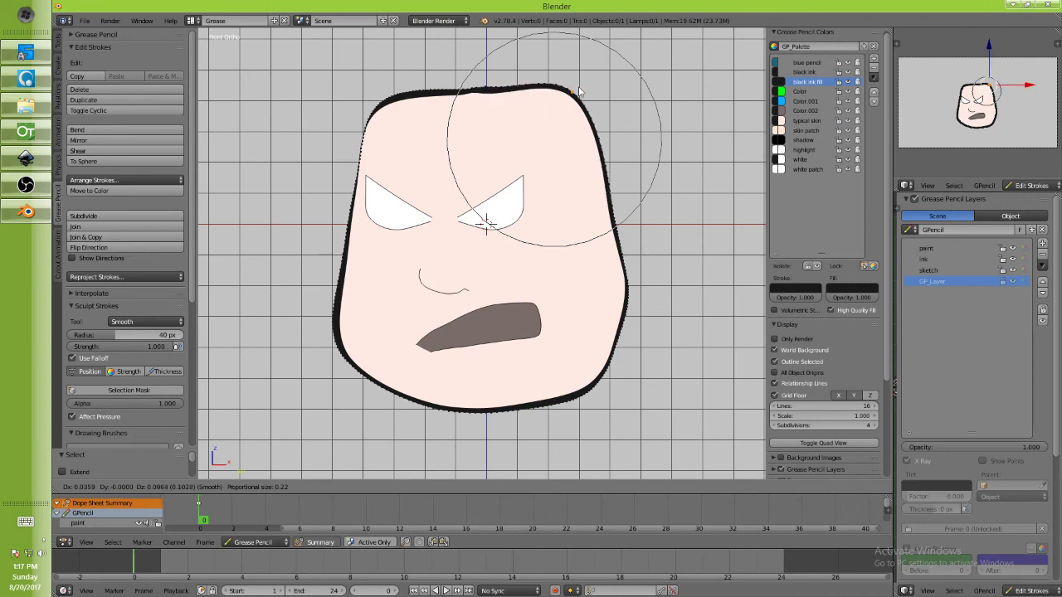
left_click(537, 111)
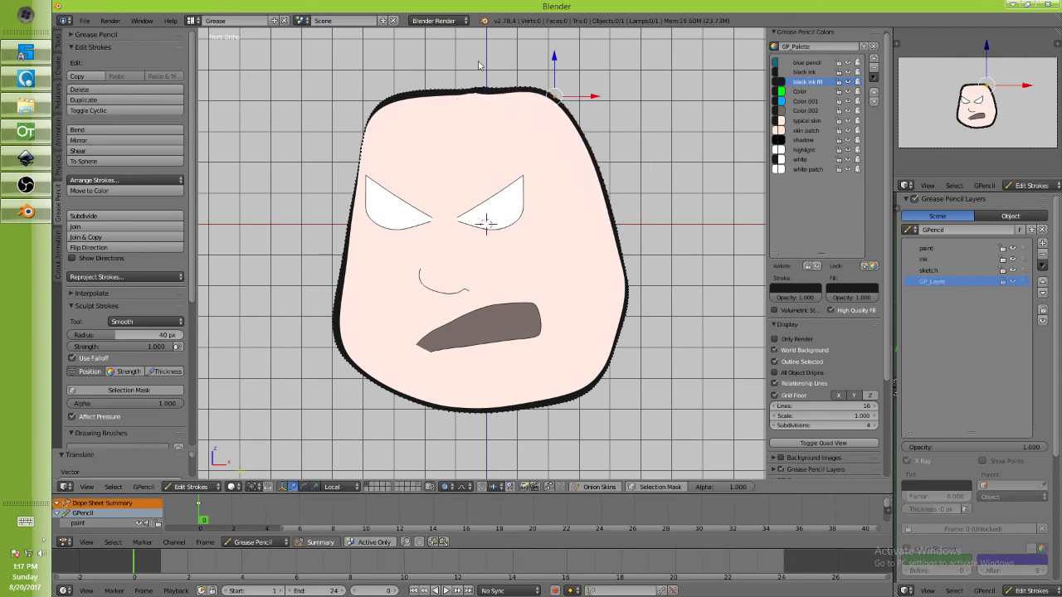
Raise the top-centre of the head outline and smooth it with the Smooth brush
right_click(483, 93)
key("g")
left_click(478, 79)
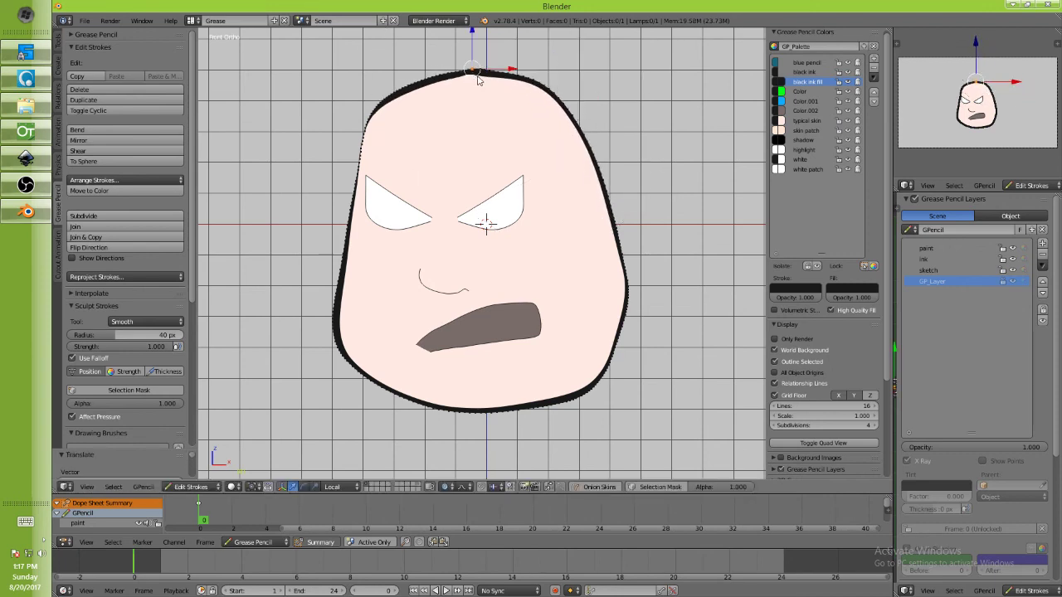
key("e")
mouse_move(472, 78)
left_mouse_down()
mouse_move(460, 75)
mouse_move(508, 85)
left_mouse_up()
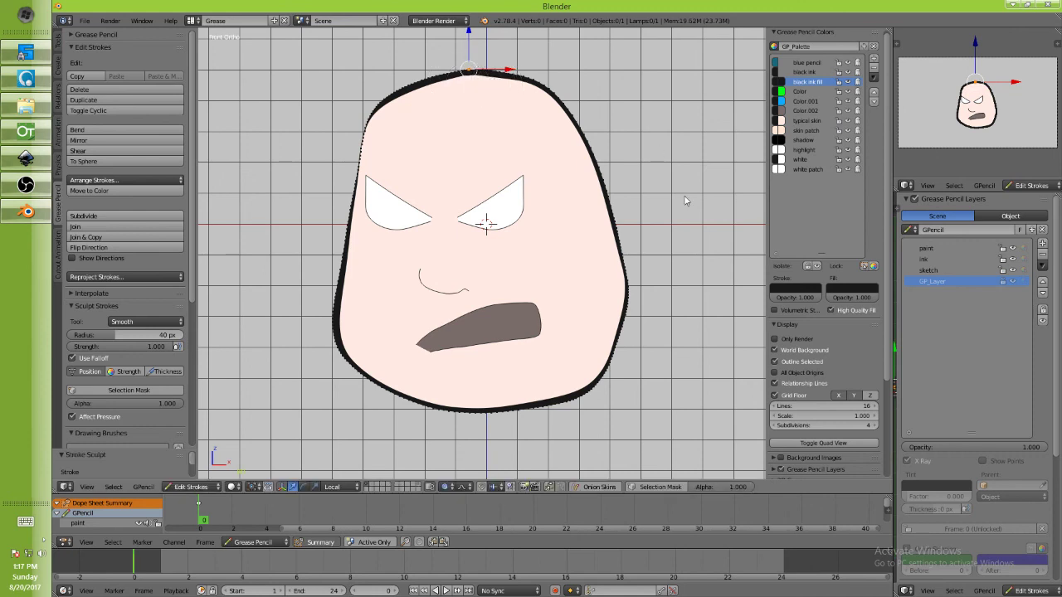
Push the right cheek outline outward
right_click(627, 236)
key("g")
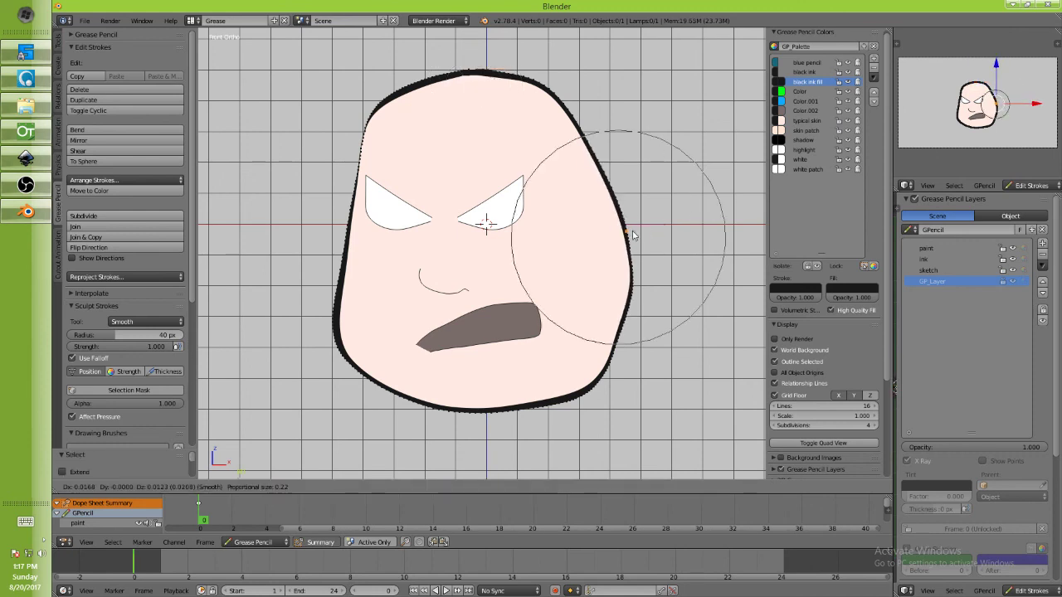
left_click(635, 239)
Compare against the reference face in Inkscape and OpenToonz, then return to Blender
left_click(25, 158)
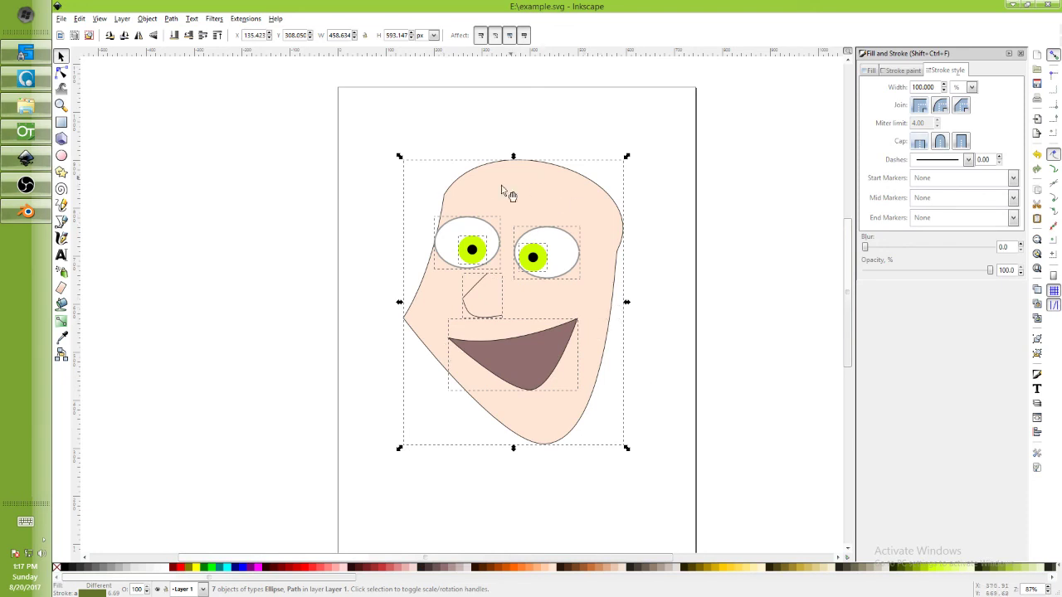
left_click(25, 184)
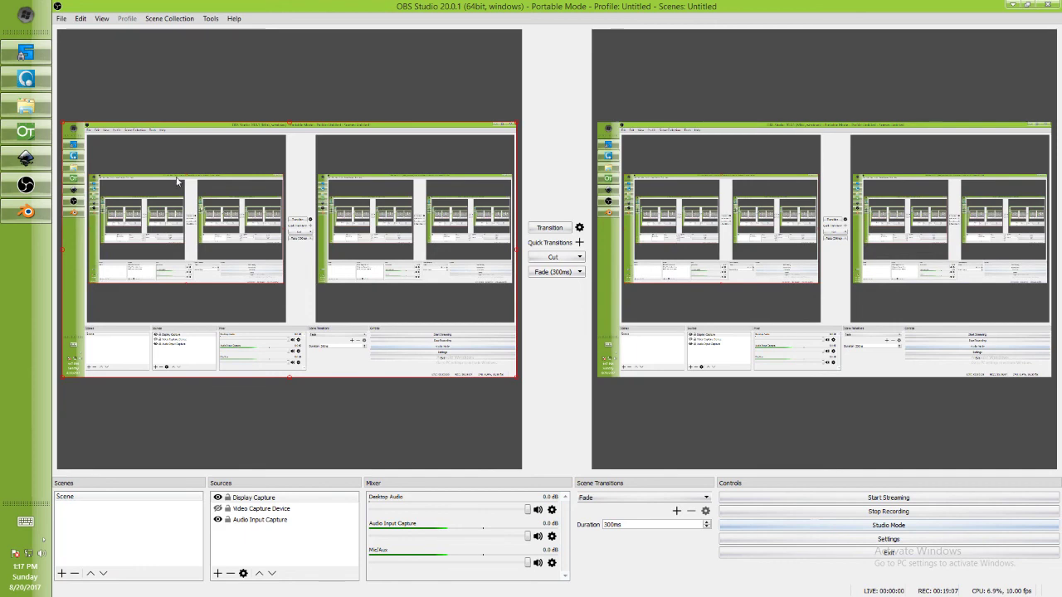
left_click(28, 133)
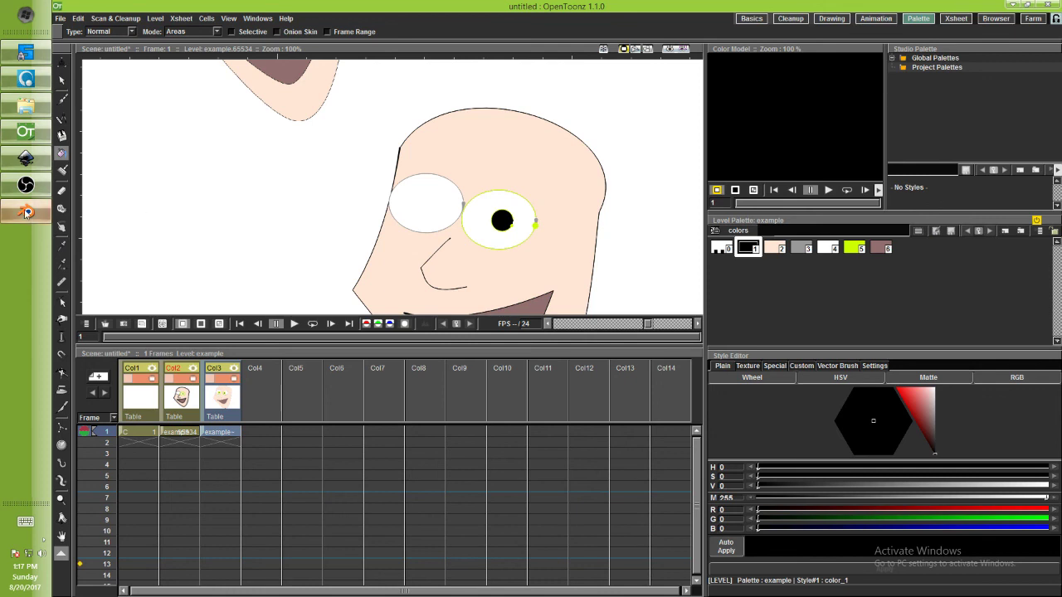
mouse_move(27, 213)
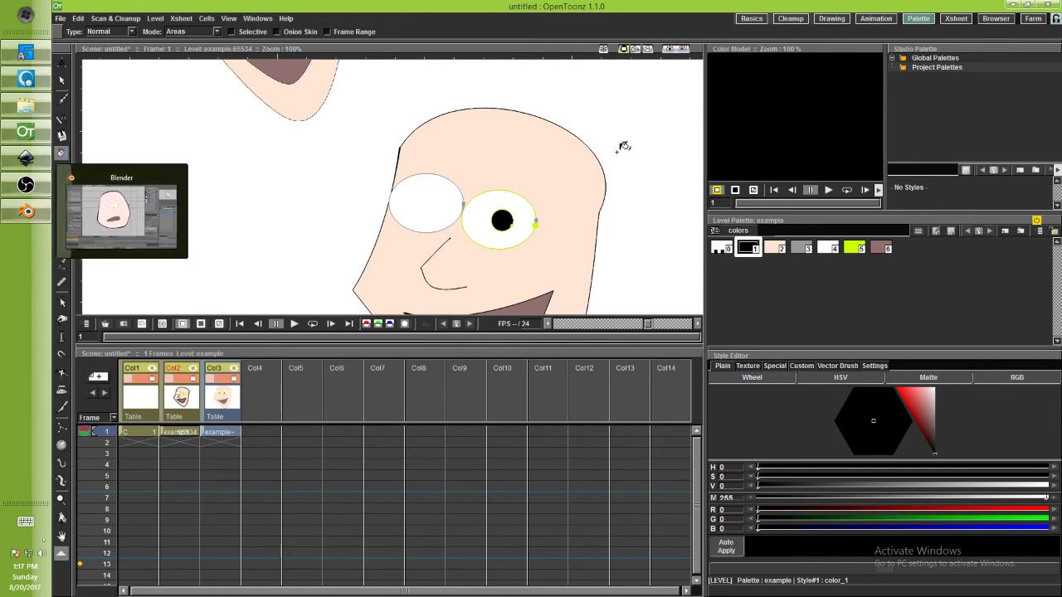
left_click(26, 212)
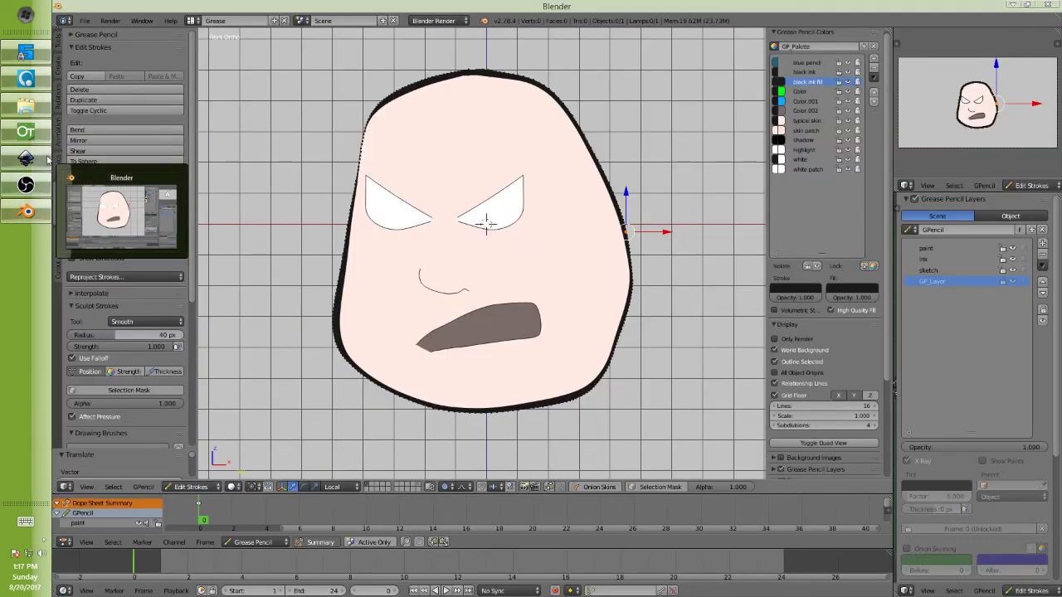
Zoom the view out and place the 3D cursor on the empty grid right of the face
left_click(20, 217)
left_click(20, 216)
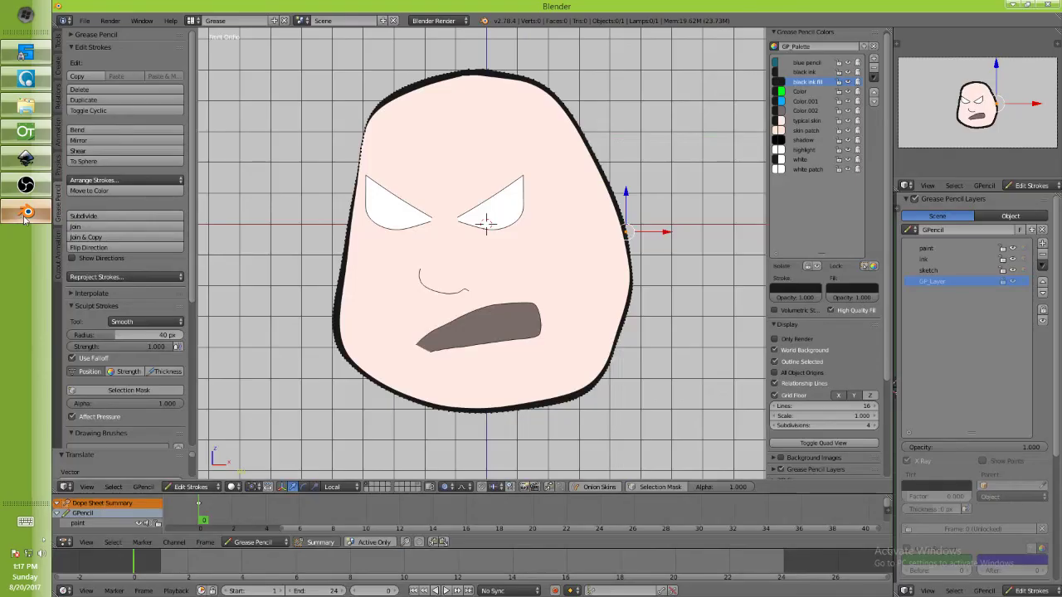
scroll(577, 242, "up", 1, "ctrl")
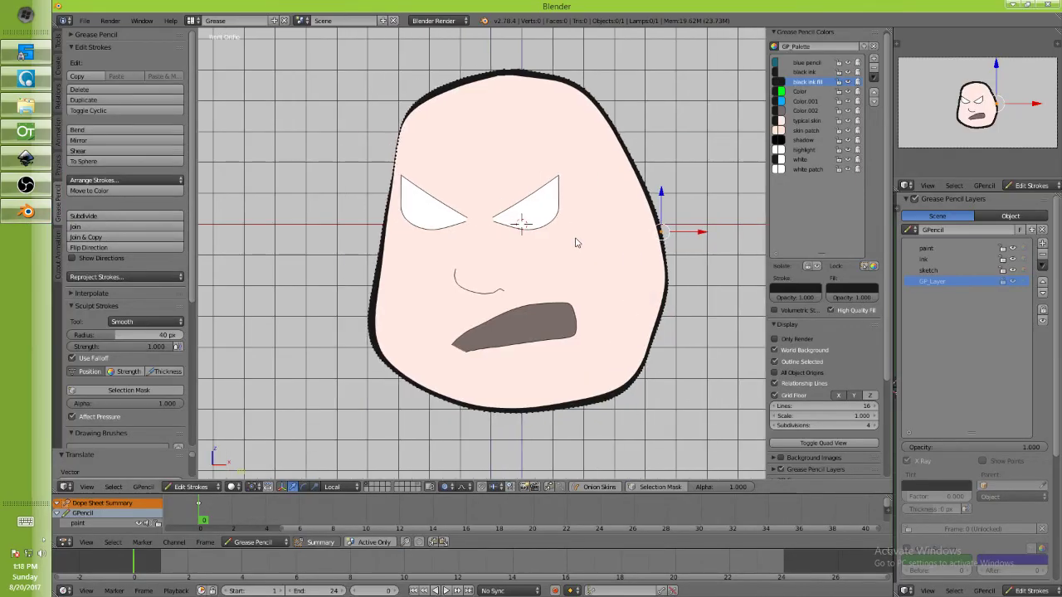
scroll(574, 242, "down", 4)
scroll(539, 238, "down", 4, "ctrl")
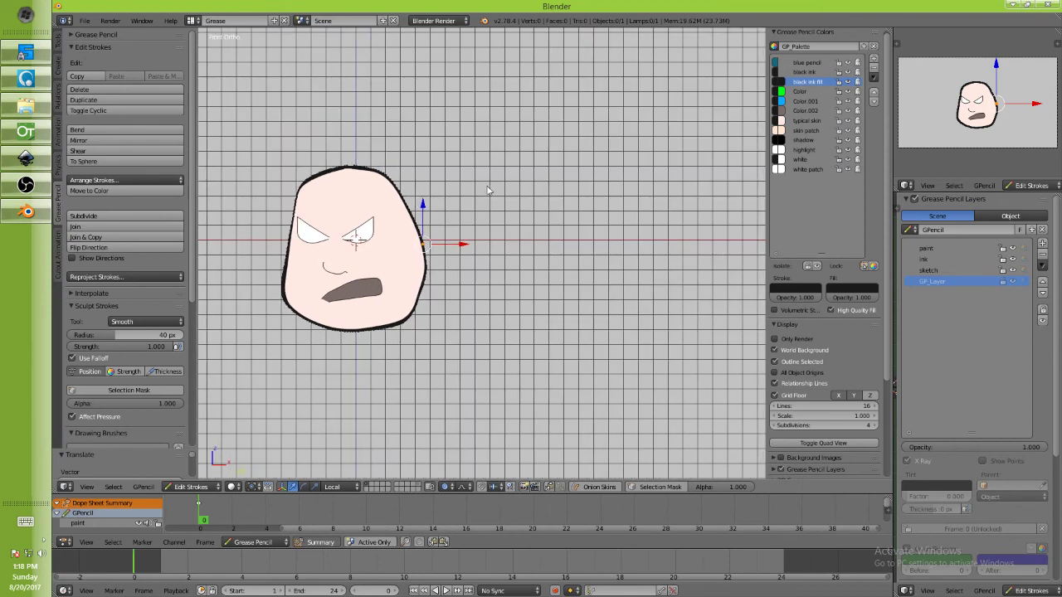
left_click(533, 160)
Add a mesh plane at the 3D cursor and scale it down in Object Mode
key("shift+a")
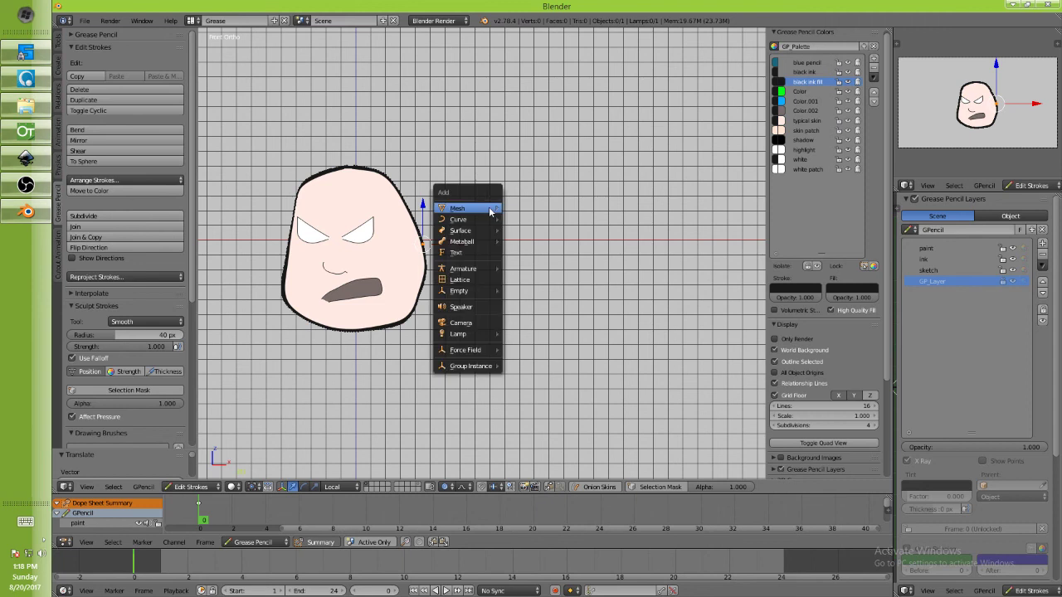
mouse_move(489, 211)
left_click(529, 213)
key("Tab")
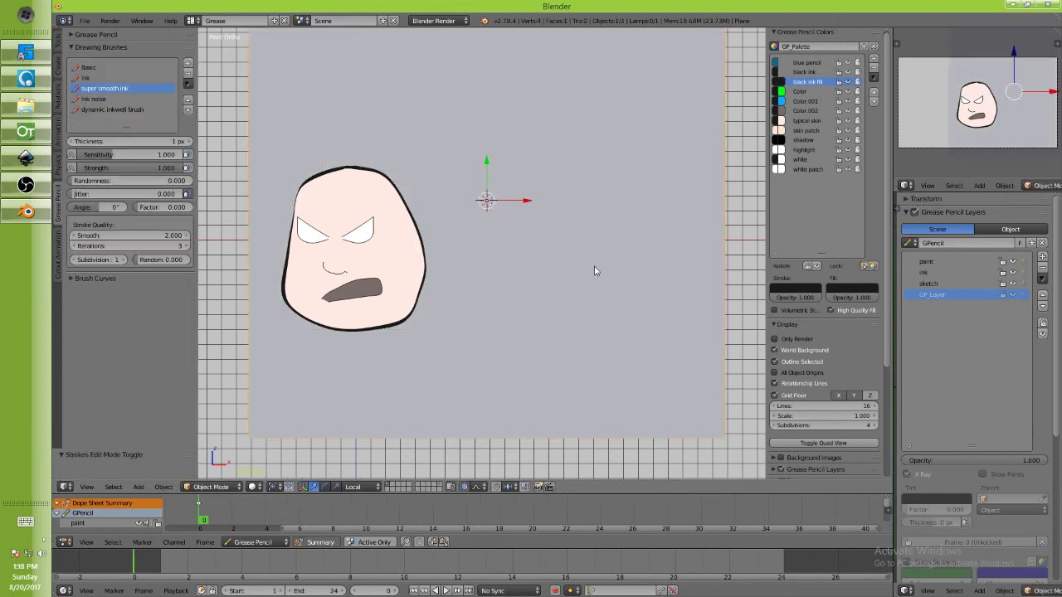
key("s")
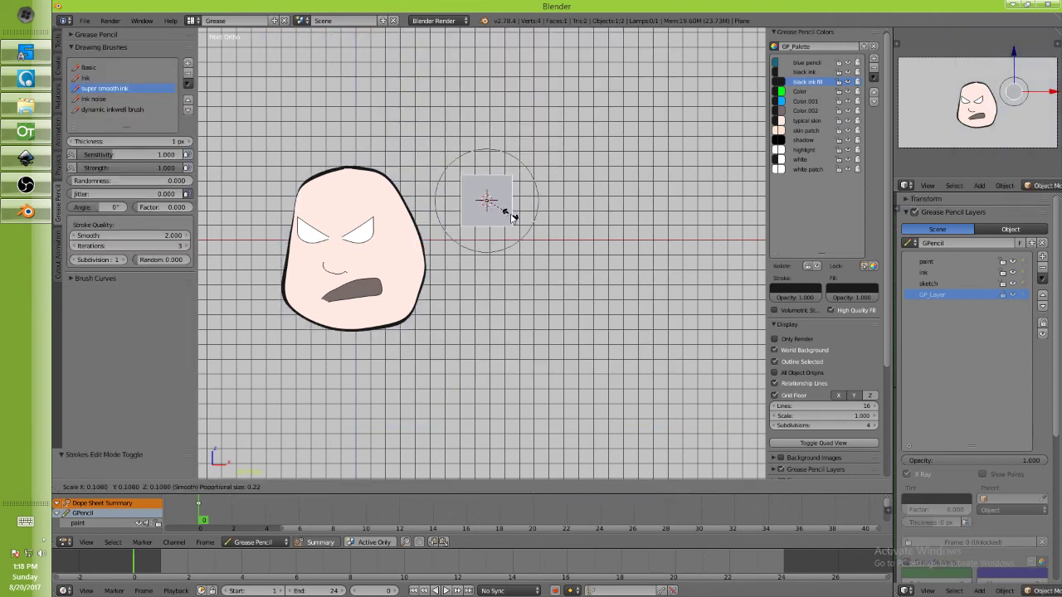
left_click(531, 238)
Drop example.png from File Explorer onto the plane and frame both faces
left_click(25, 106)
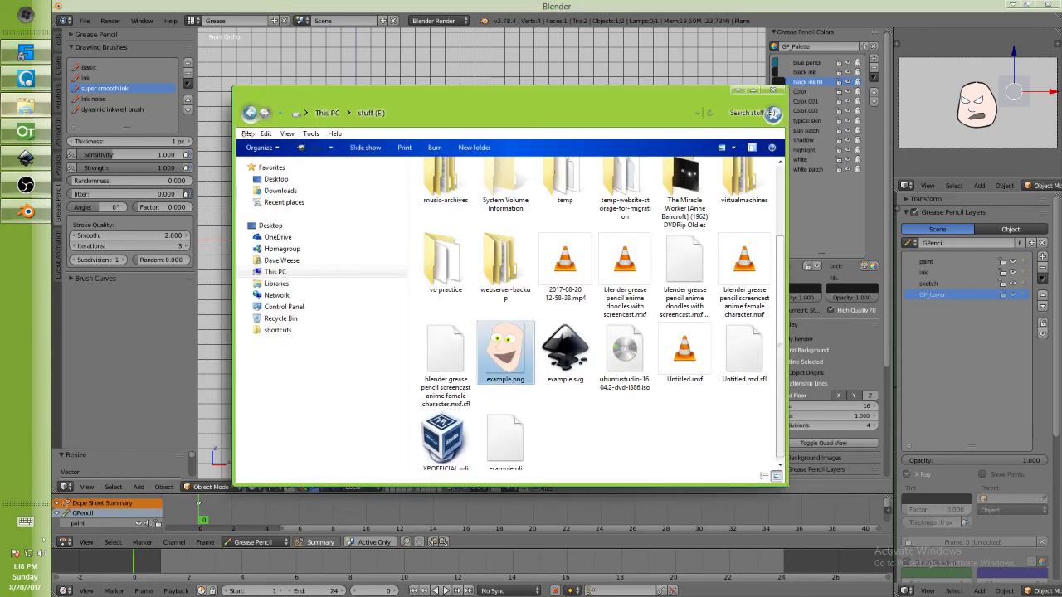
mouse_move(604, 106)
left_mouse_down()
mouse_move(744, 162)
mouse_move(834, 173)
left_mouse_up()
left_click_drag(741, 418, 453, 218)
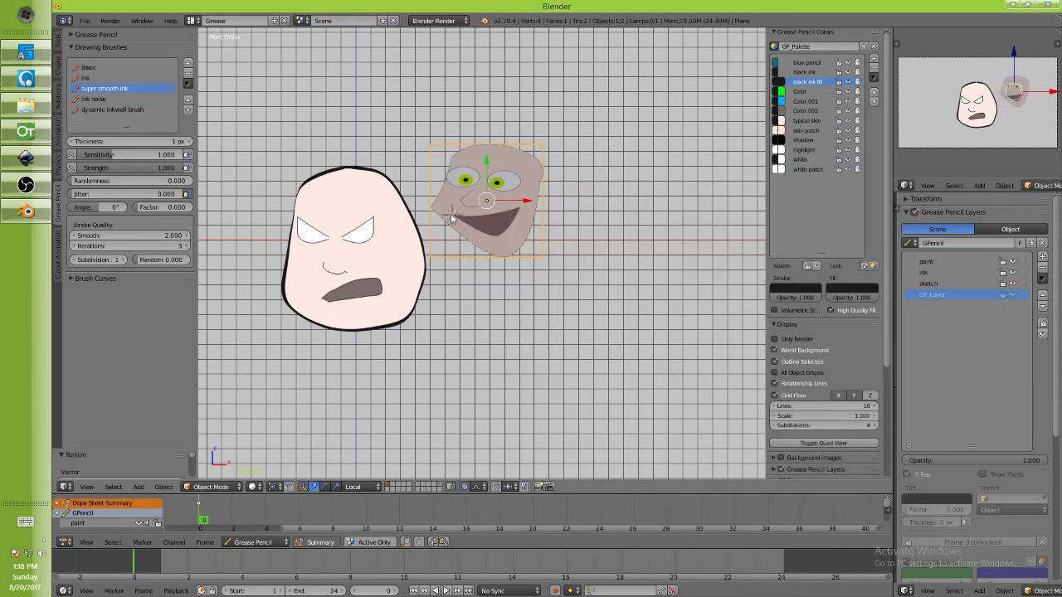
scroll(492, 222, "up", 3)
scroll(486, 207, "down", 2)
middle_click_drag(486, 207, 585, 214, "shift")
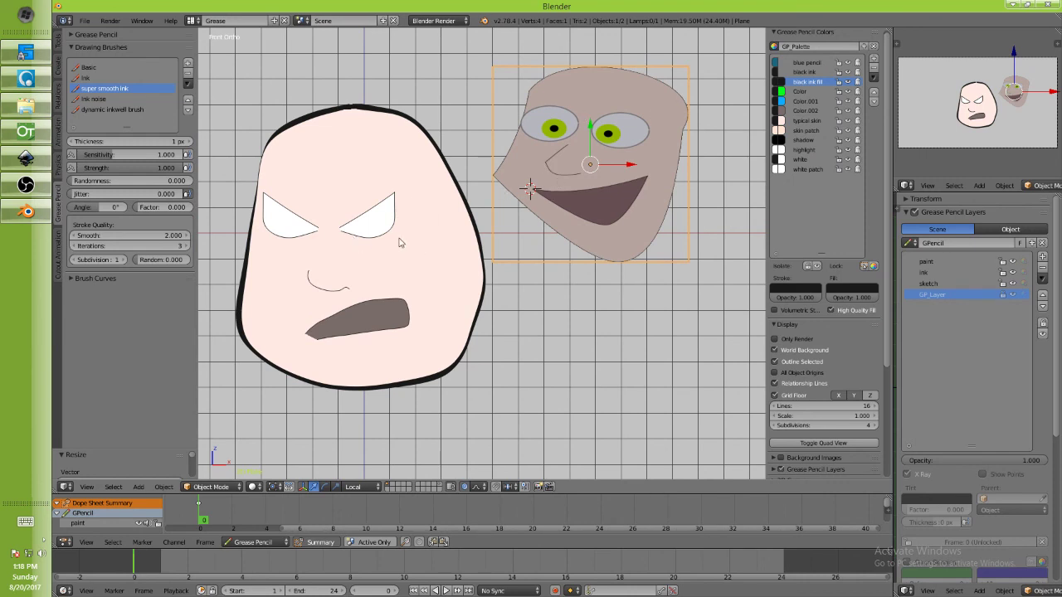
Open the fill colour picker for the typical skin colour to recolour the skin
left_click(807, 131)
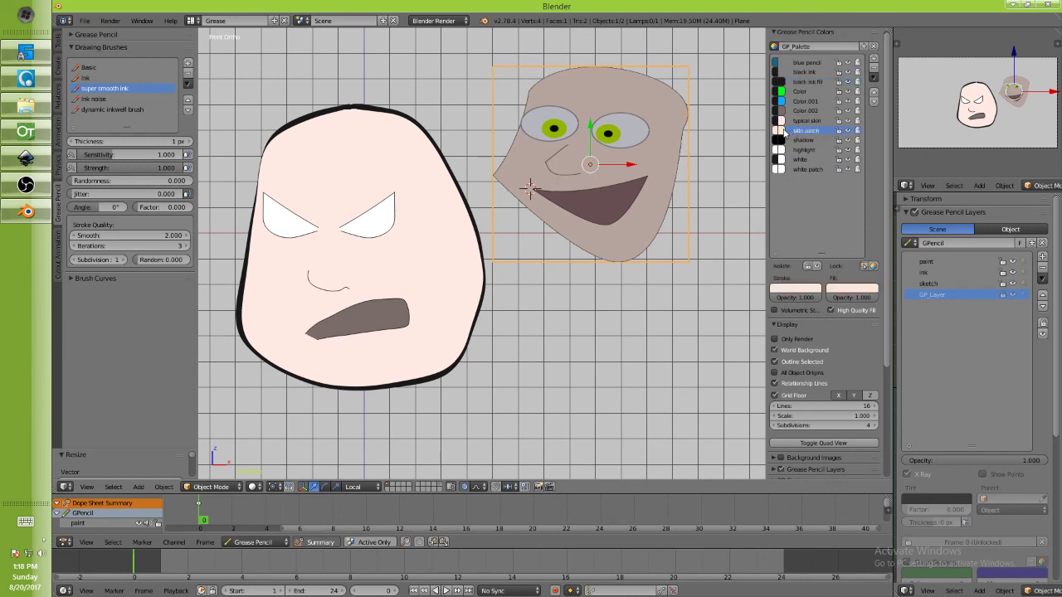
left_click(782, 131)
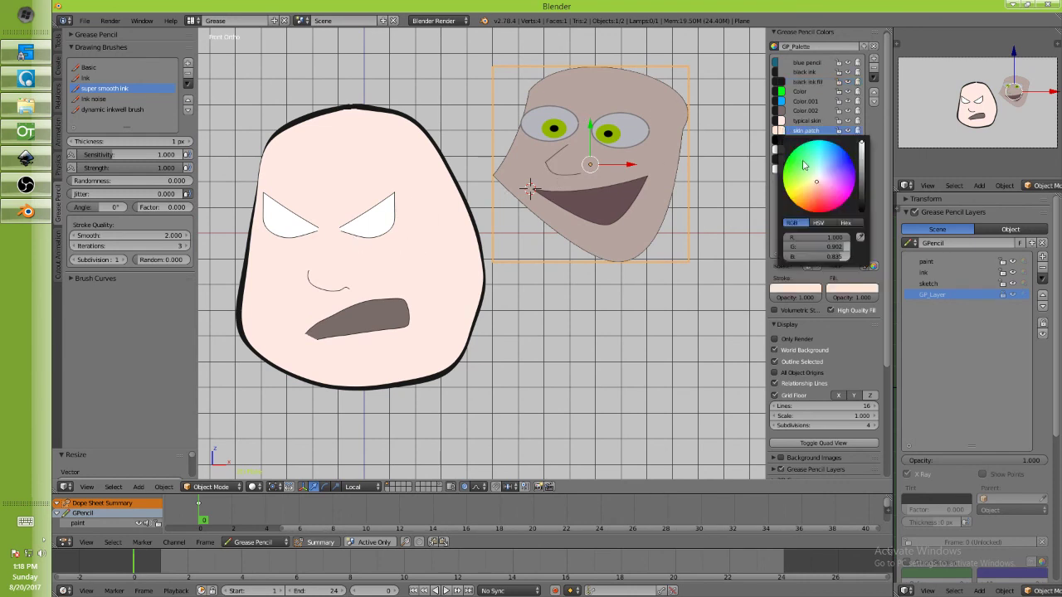
left_click(858, 290)
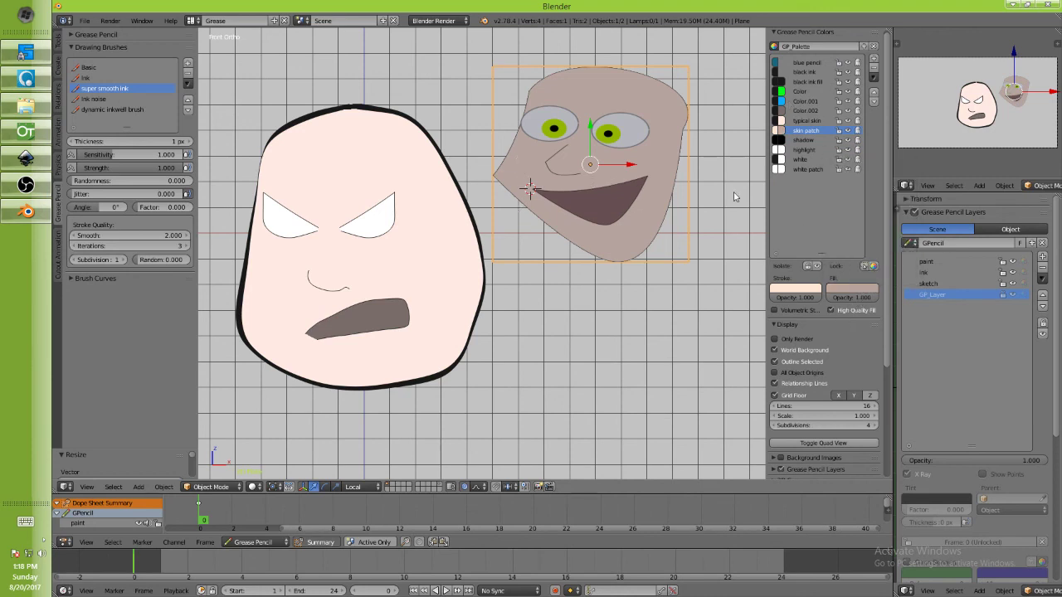
left_click(807, 121)
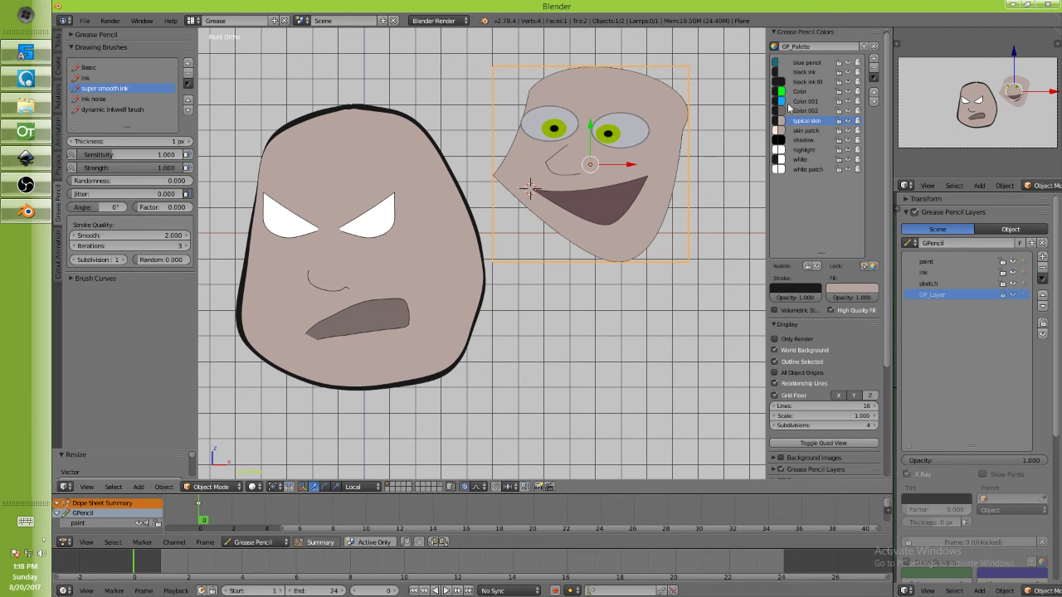
Sample the reference eye's green into the white colour's fill for the eyes
left_click(802, 160)
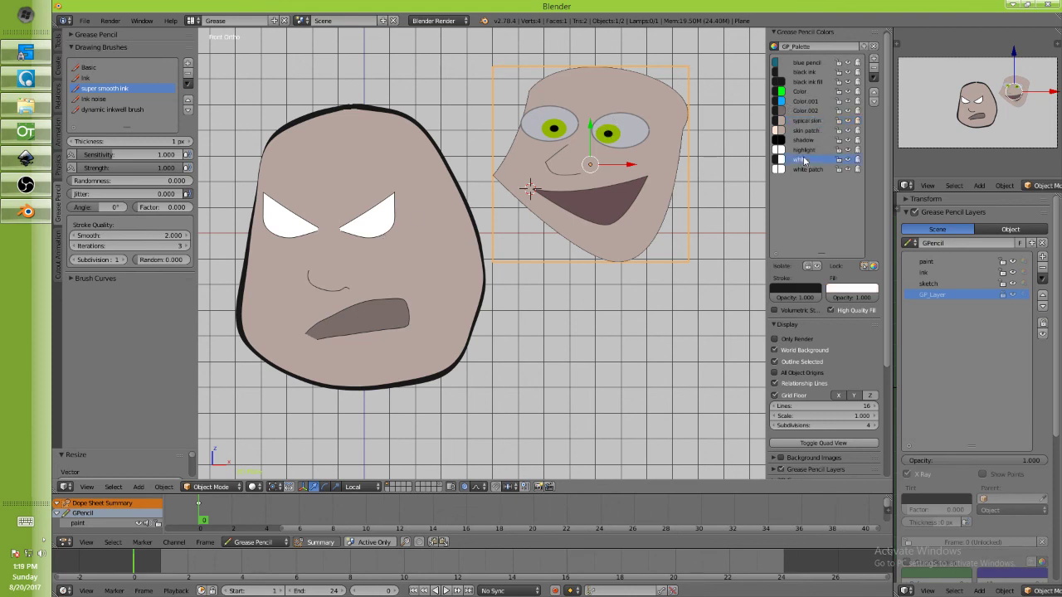
left_click(861, 289)
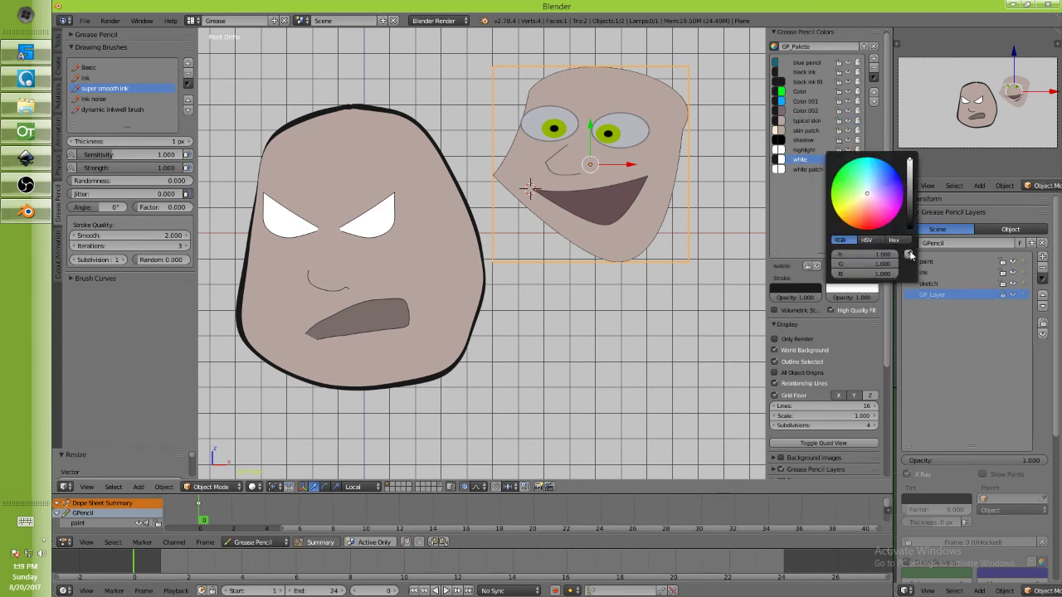
left_click(908, 253)
left_click(612, 135)
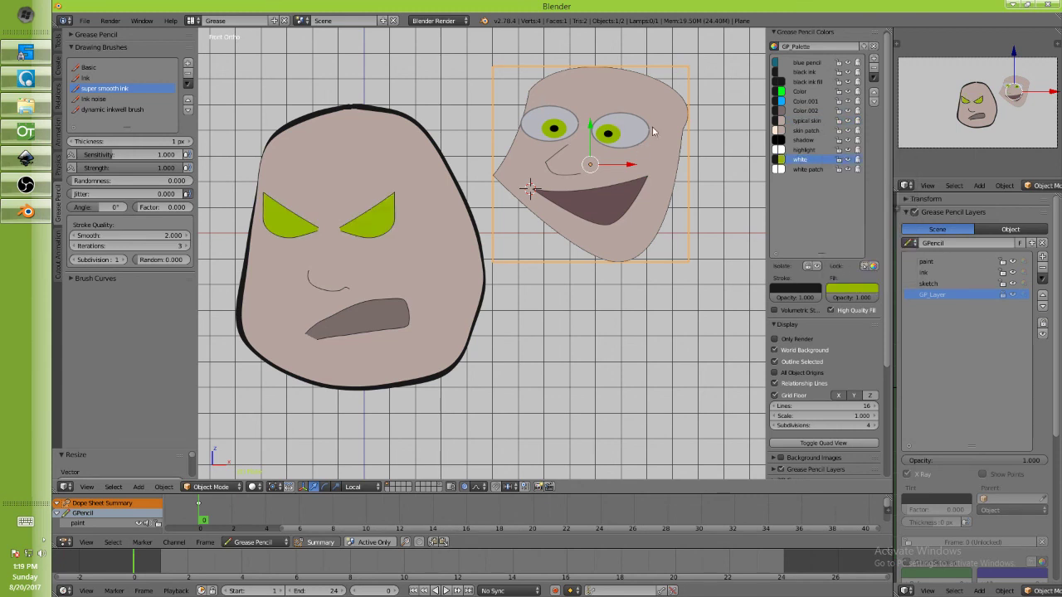
Delete the example.png reference plane and recentre the face in the view
key("x")
left_click(660, 83)
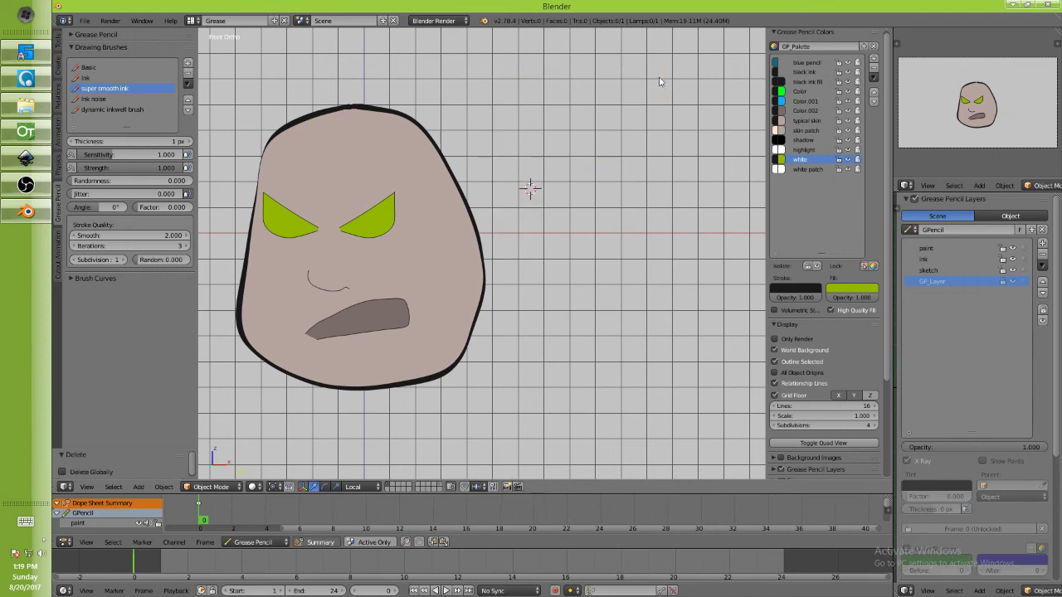
scroll(398, 166, "down", 1)
middle_click_drag(398, 166, 510, 132, "shift")
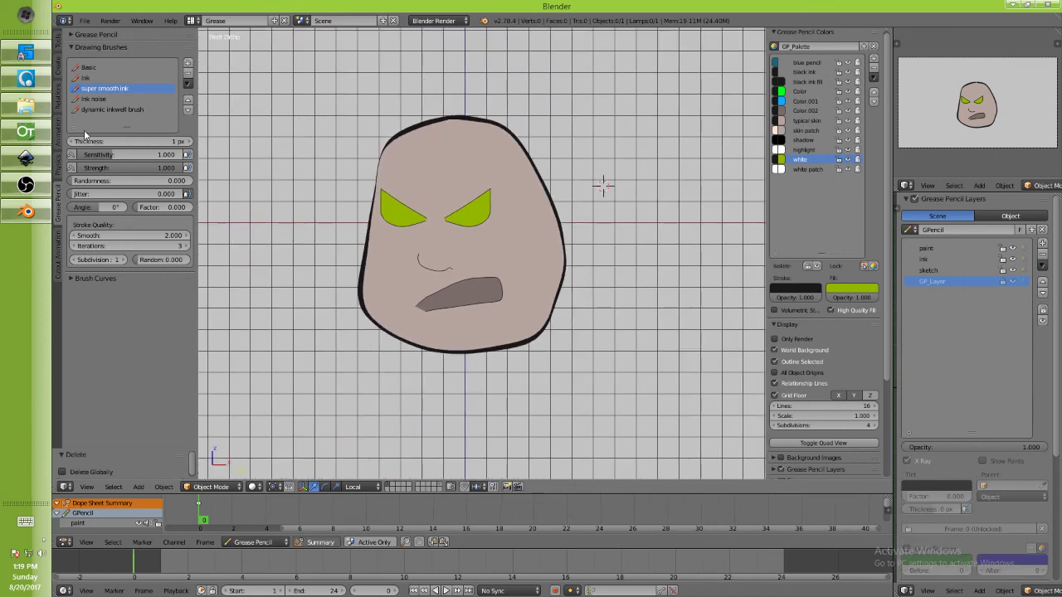
mouse_move(23, 196)
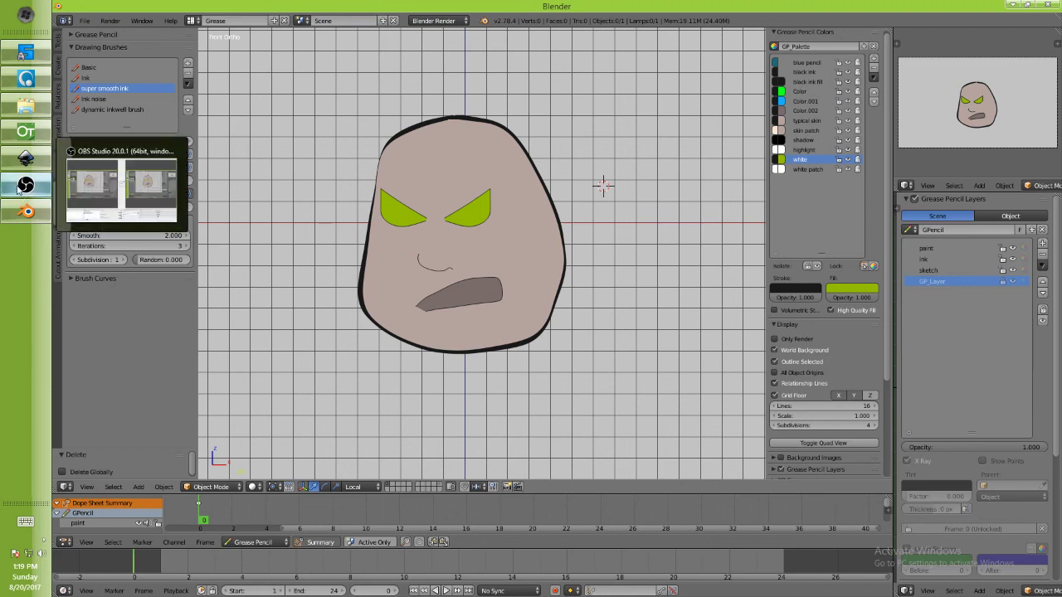